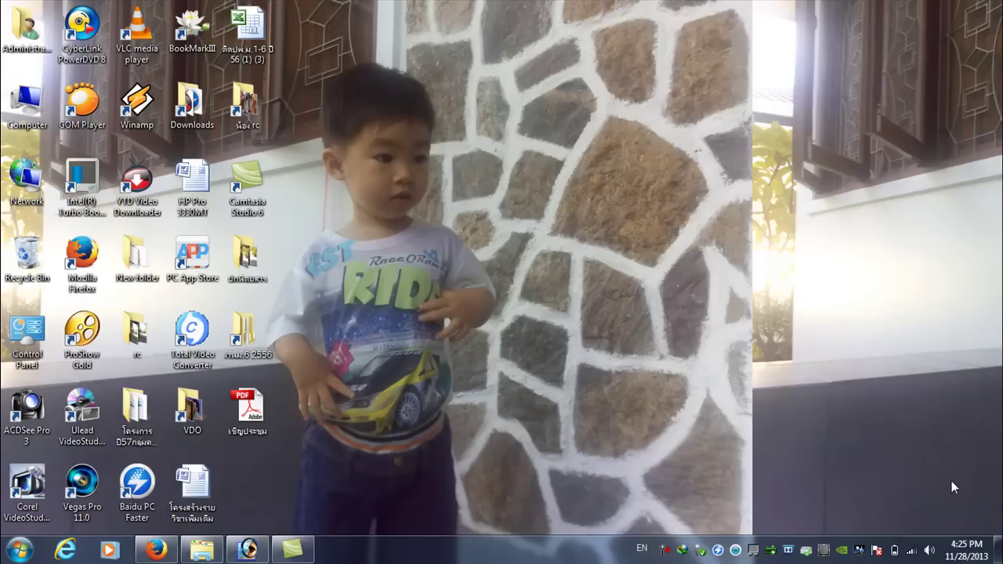
- Bring Photoshop back up with the reference poster window restored
left_click(248, 553)
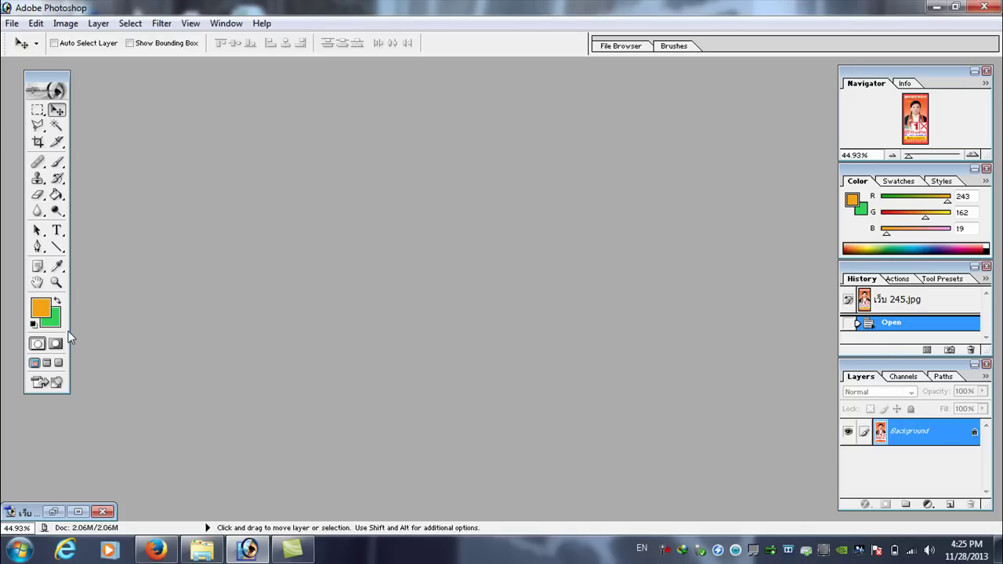
left_click(53, 512)
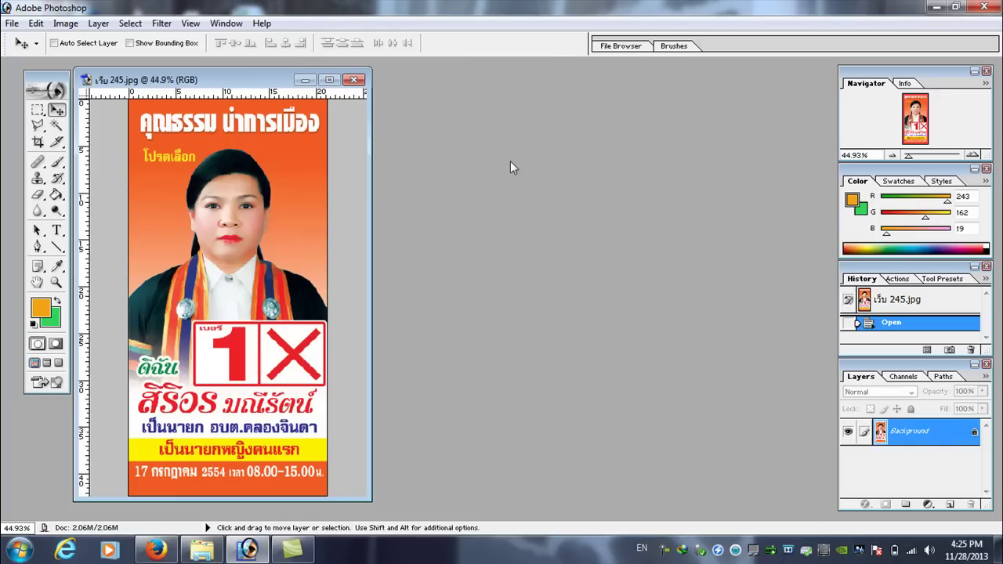
left_click(12, 23)
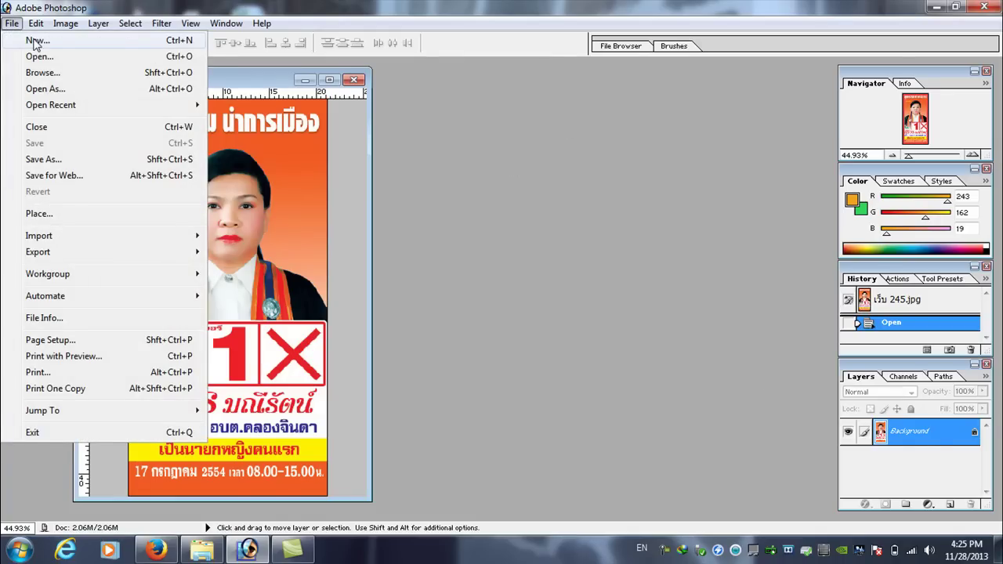
- Create a new white A4 document at 200 pixels/inch
left_click(34, 43)
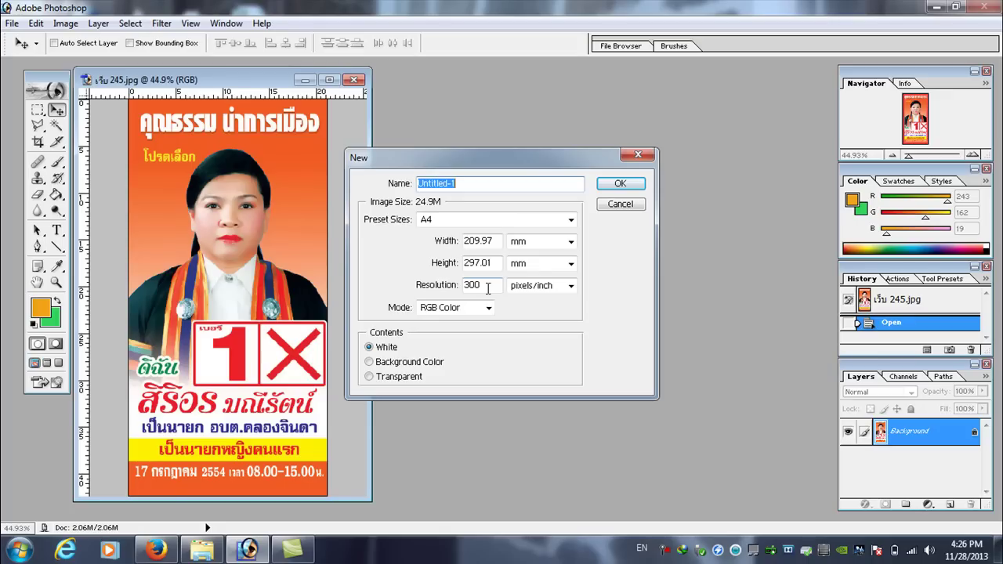
double_click(487, 285)
type("200")
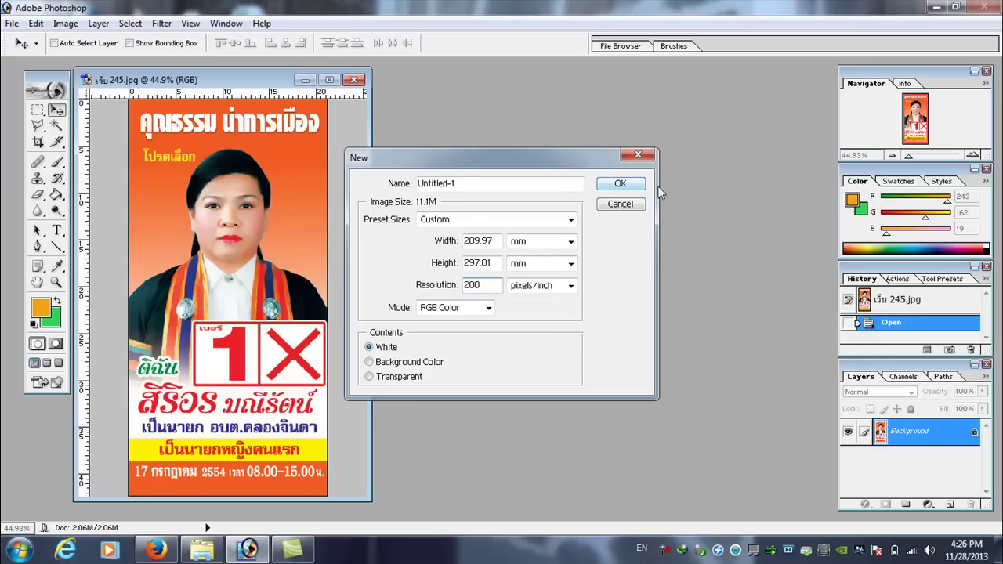
left_click(620, 184)
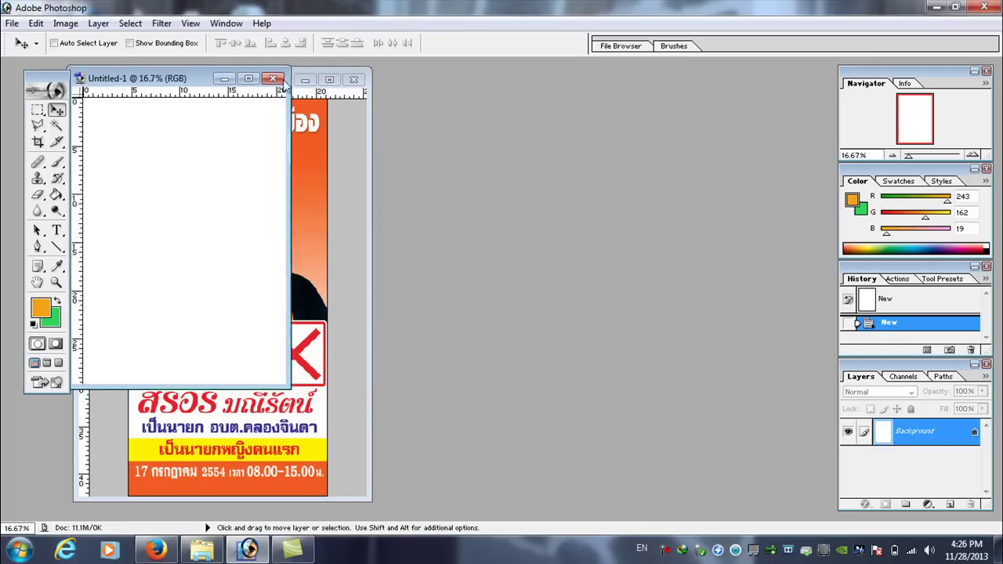
- Enlarge the Untitled-1 window beside the poster and zoom it to about 23%
left_click_drag(175, 81, 610, 129)
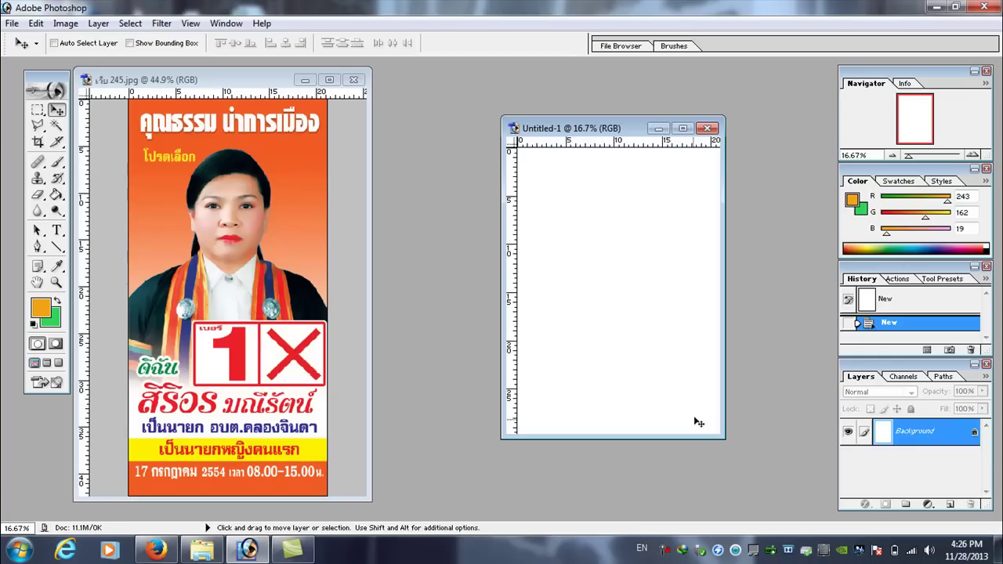
left_click_drag(726, 437, 782, 520)
left_click_drag(636, 127, 561, 86)
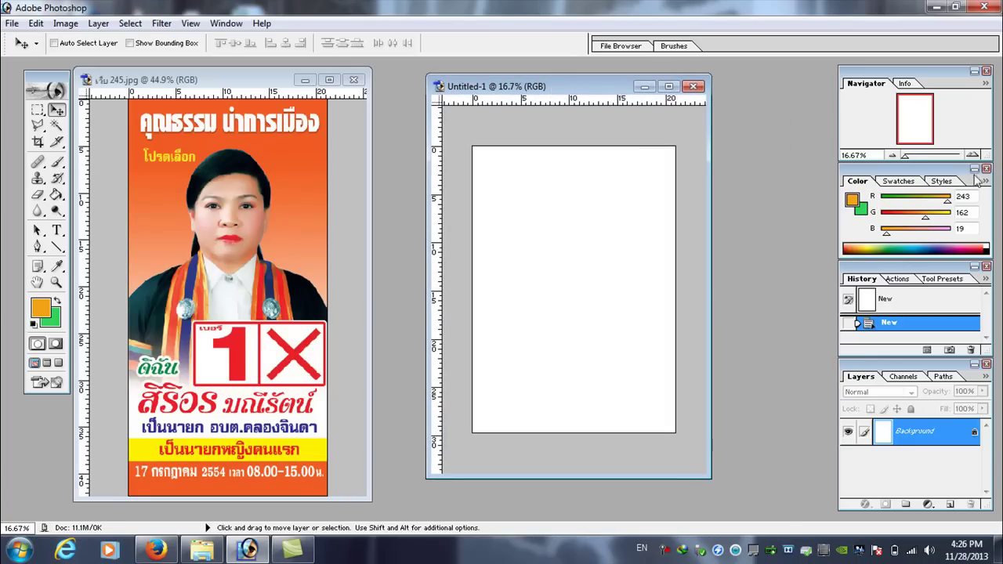
left_click_drag(901, 158, 908, 156)
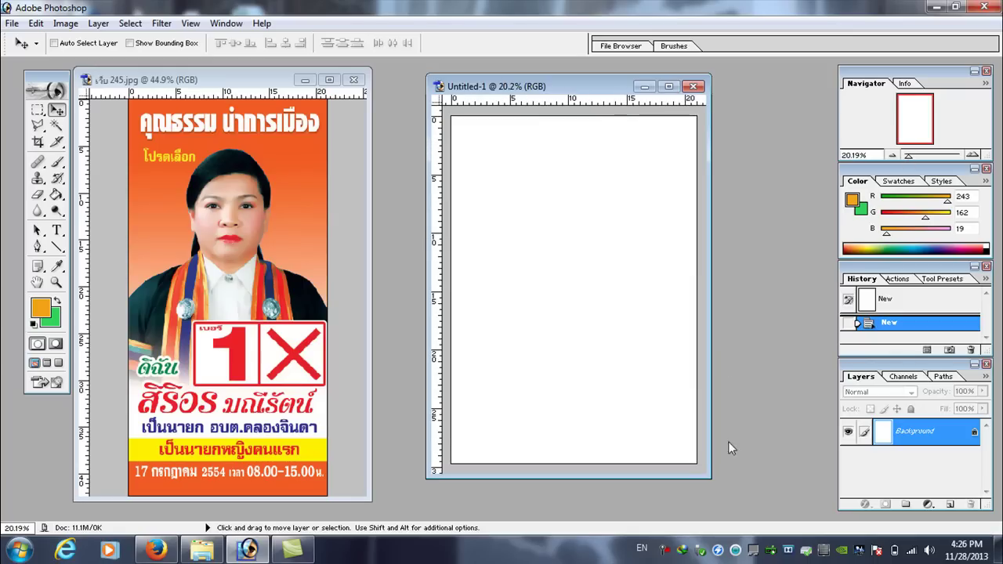
left_click_drag(710, 475, 780, 520)
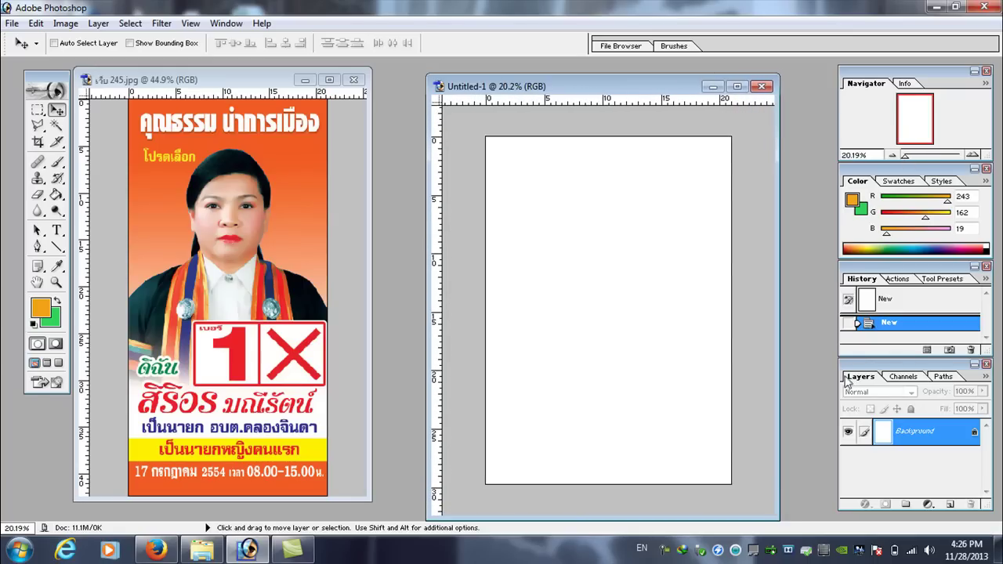
left_click_drag(909, 159, 909, 161)
left_click(985, 266)
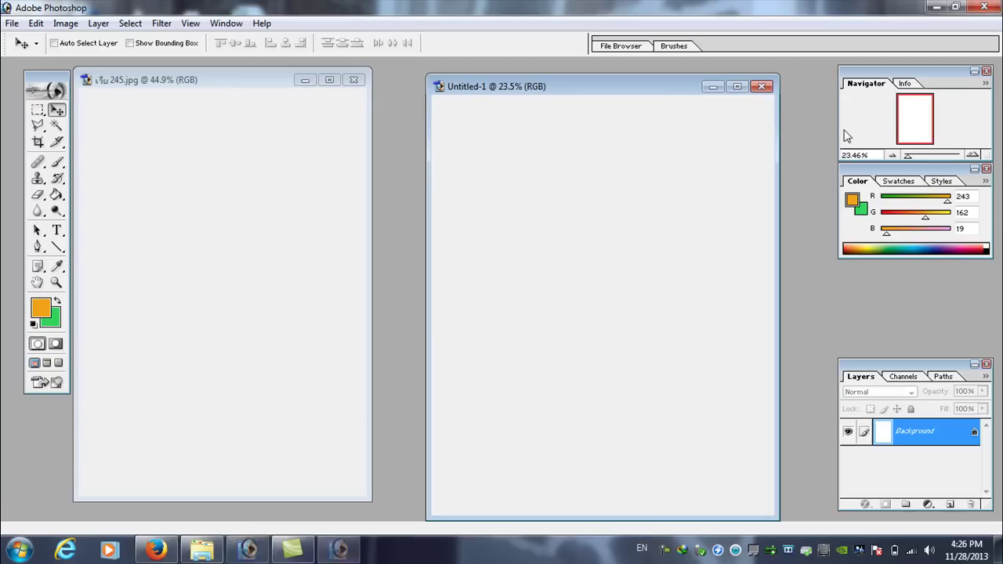
left_click_drag(558, 82, 557, 73)
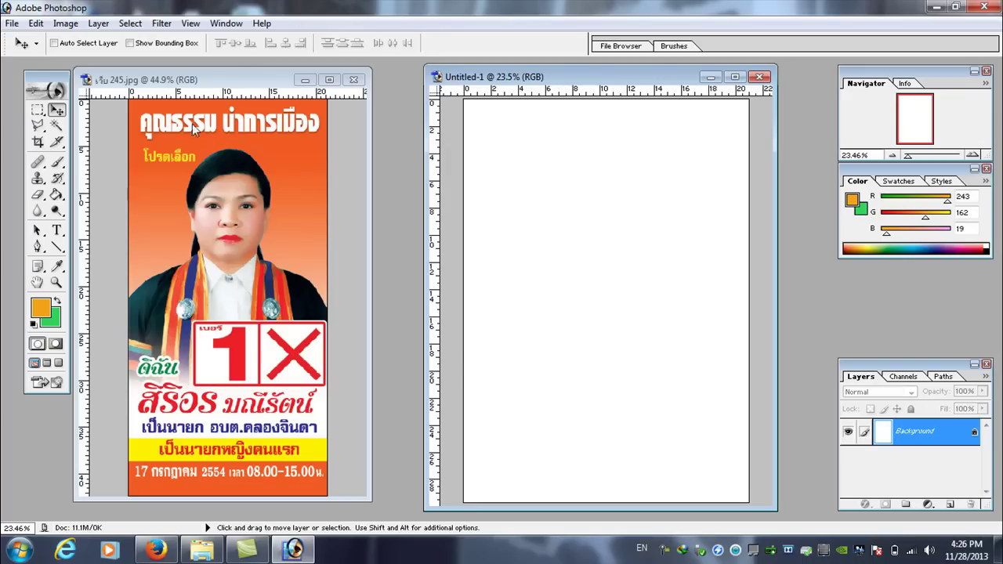
- Sample the poster's orange (R241 G90 B35) and bucket-fill the blank page with it
left_click(58, 268)
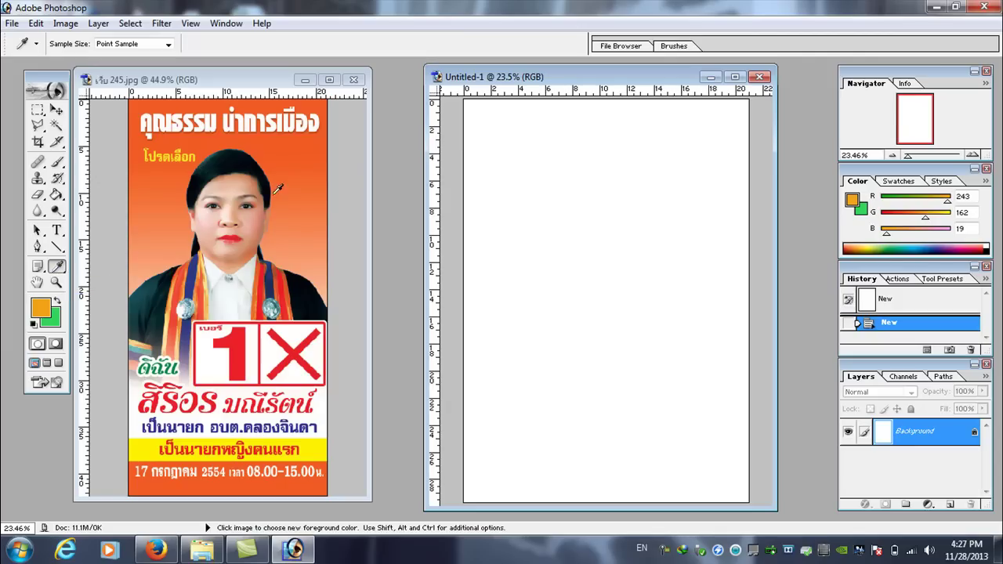
left_click(314, 141)
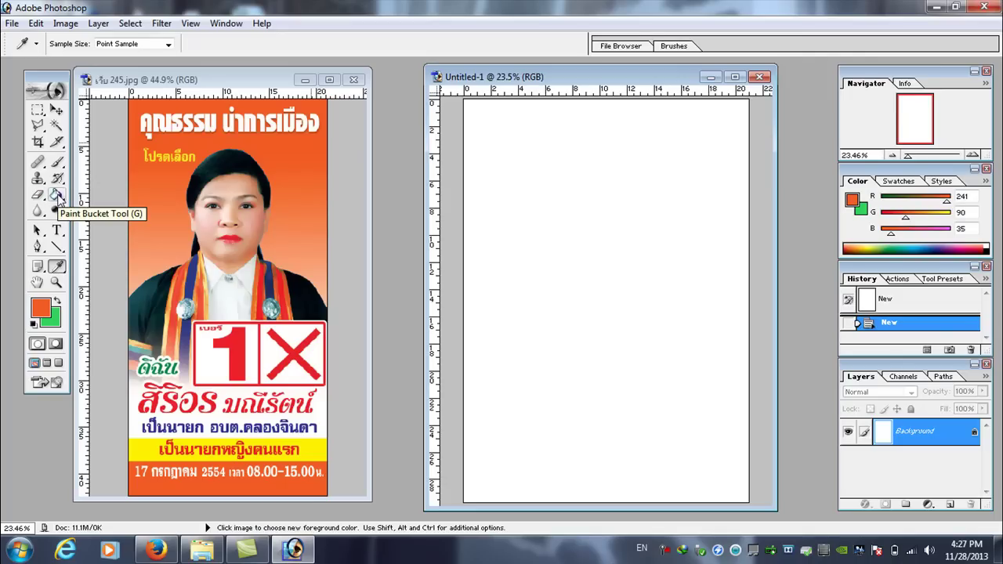
left_click(57, 196)
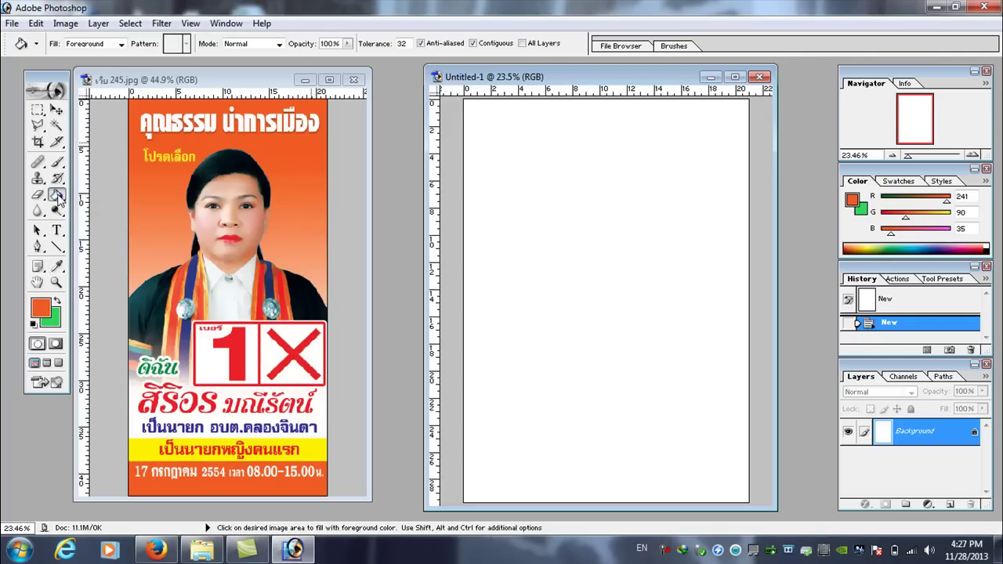
left_click(544, 203)
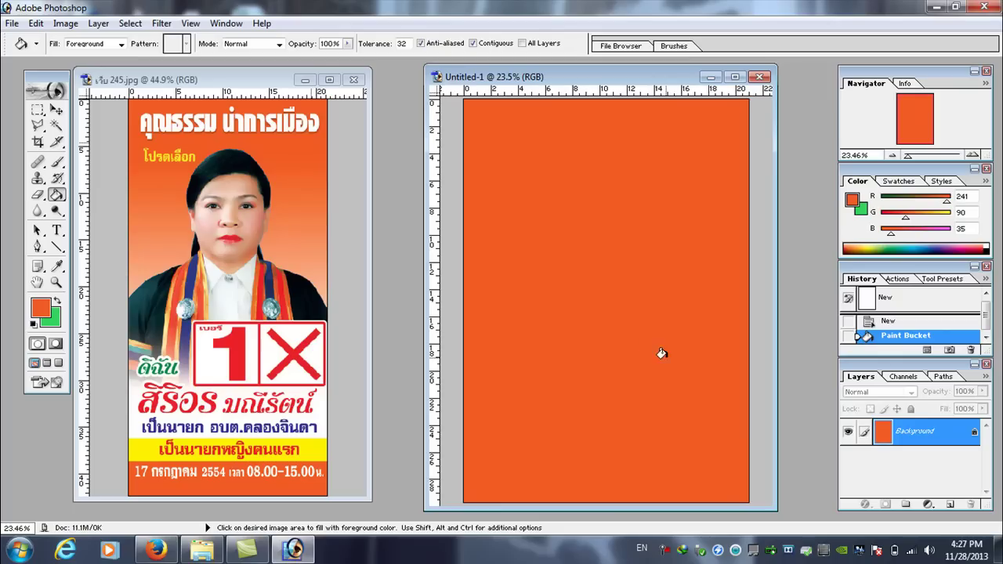
left_click(56, 112)
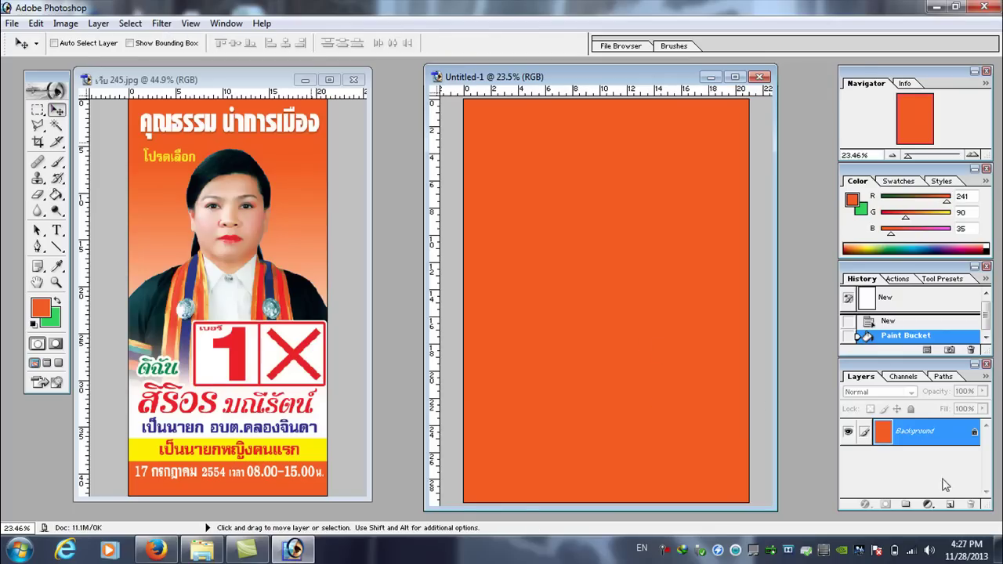
- Convert the Background into Layer 0 and add a layer mask
double_click(880, 427)
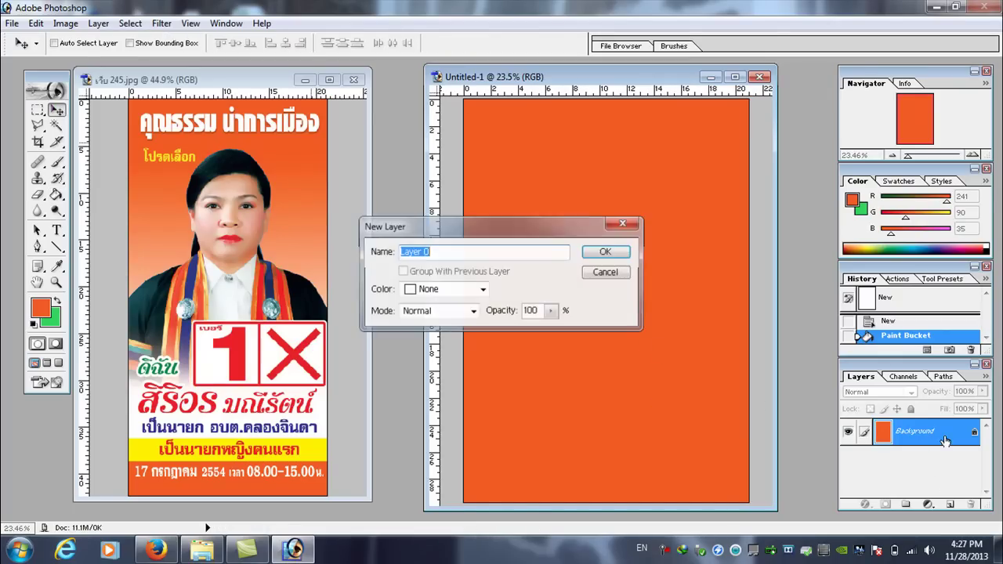
left_click(624, 252)
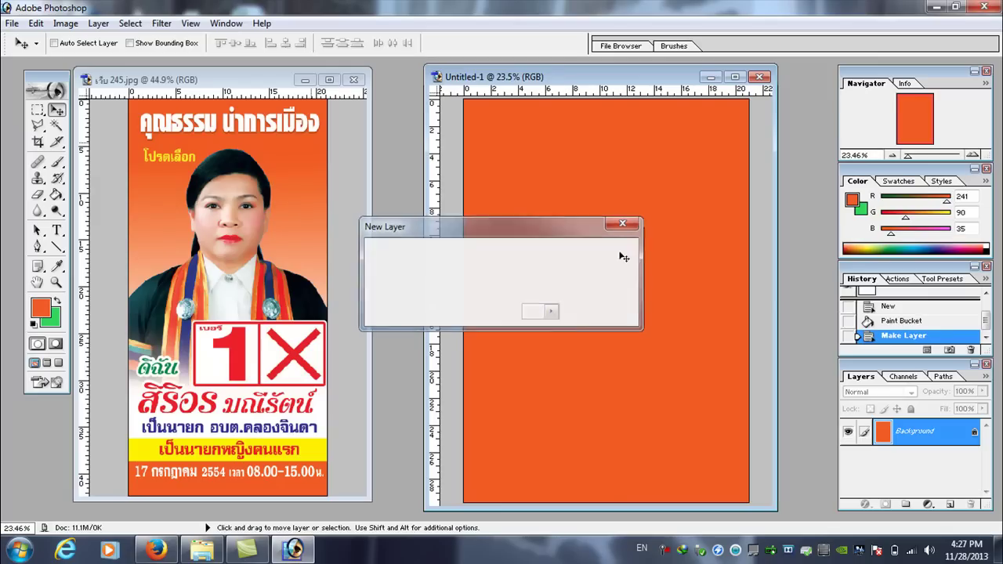
left_click(885, 505)
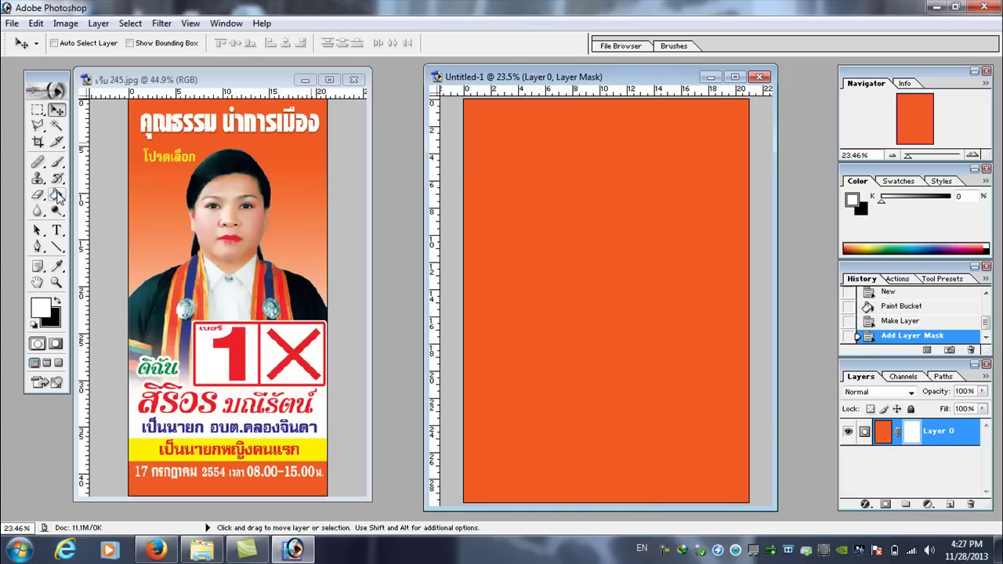
- Draw a top-to-bottom gradient on the mask so the orange fades out downward
left_click(57, 195)
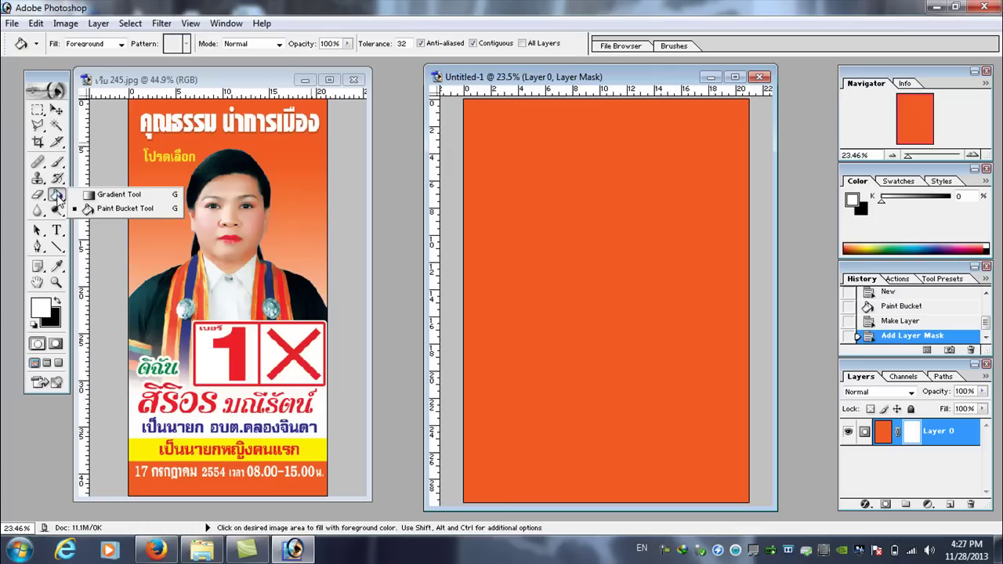
left_click(115, 196)
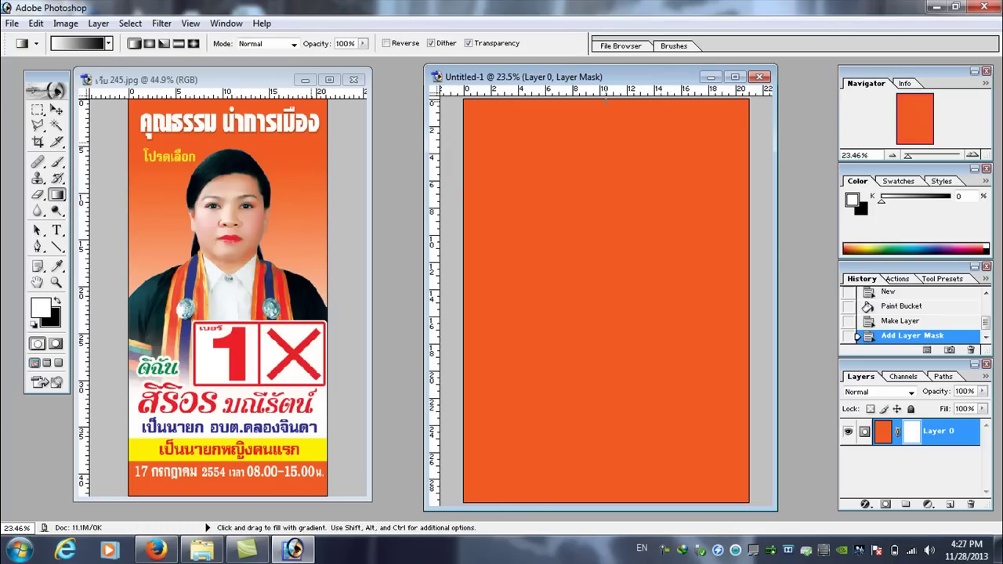
left_click_drag(605, 100, 606, 510)
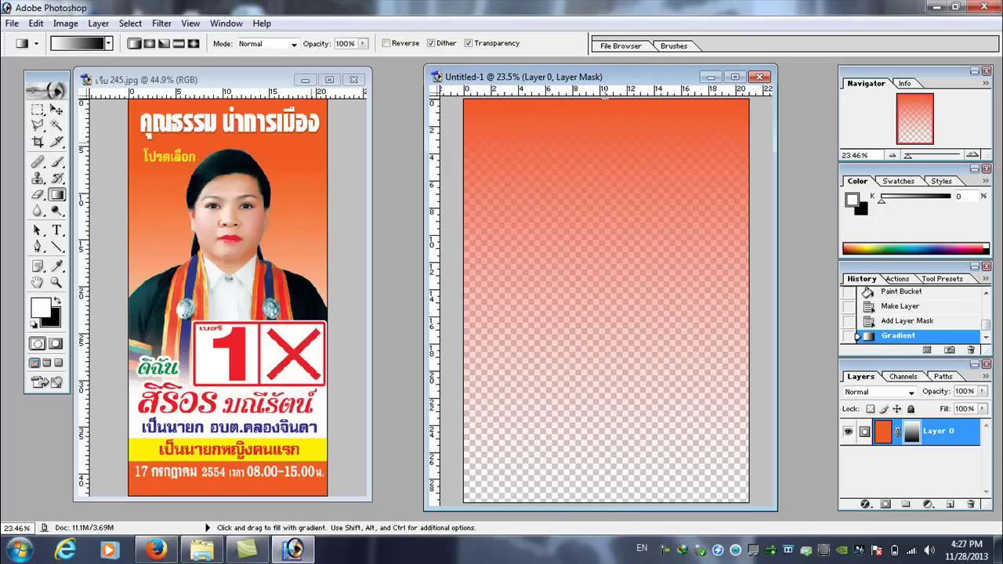
left_click_drag(605, 125, 610, 503)
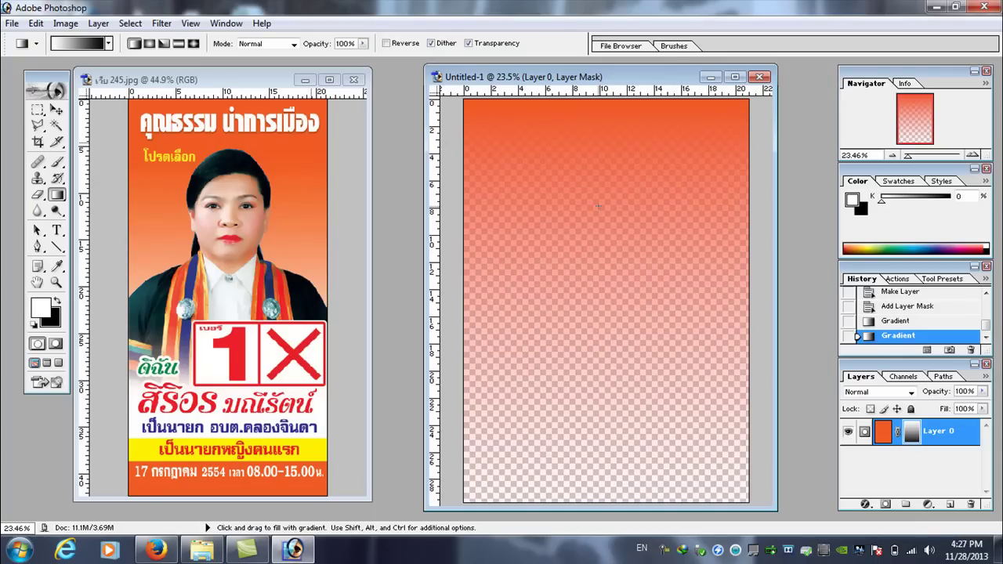
left_click_drag(595, 110, 599, 448)
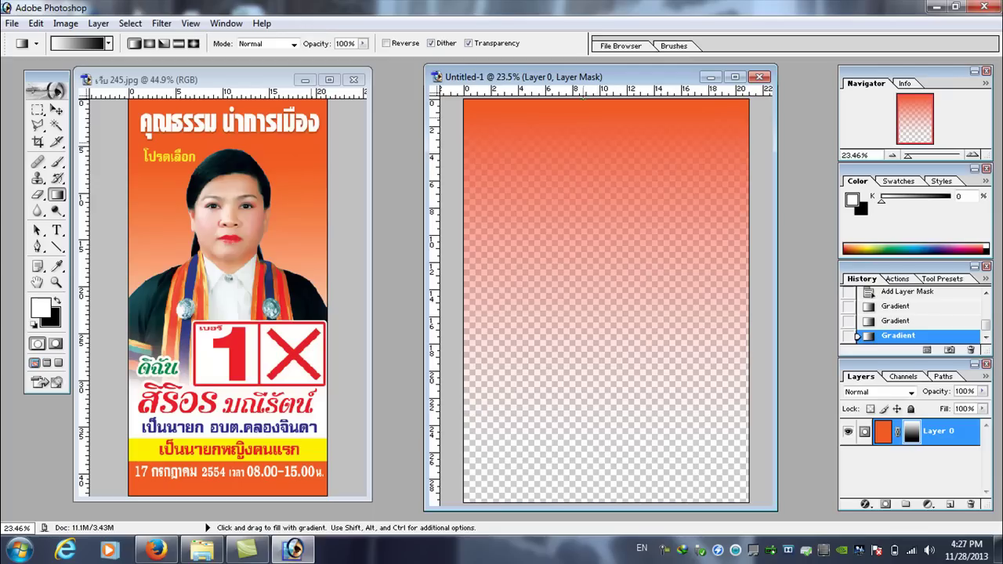
left_click_drag(602, 116, 599, 503)
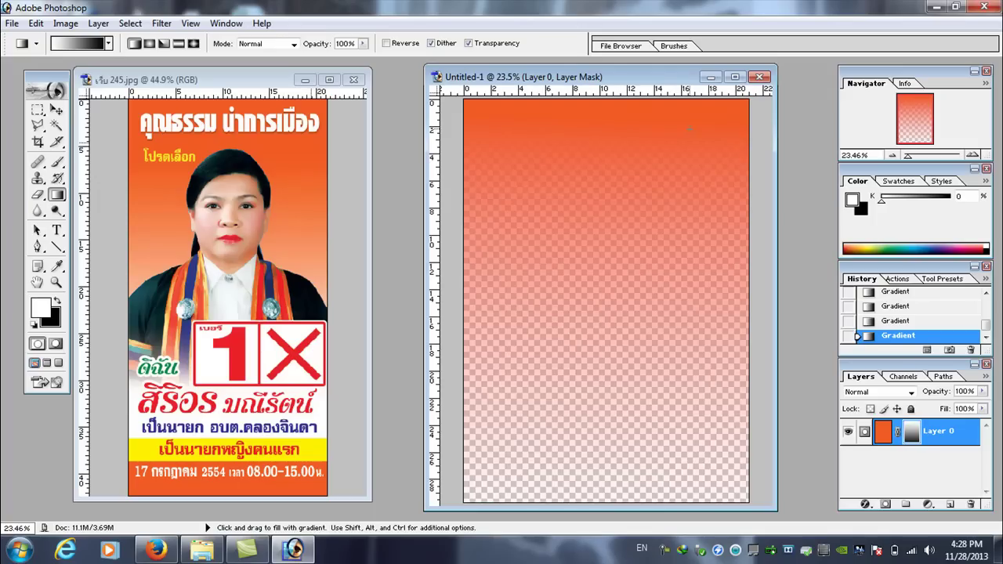
left_click_drag(589, 459, 592, 504)
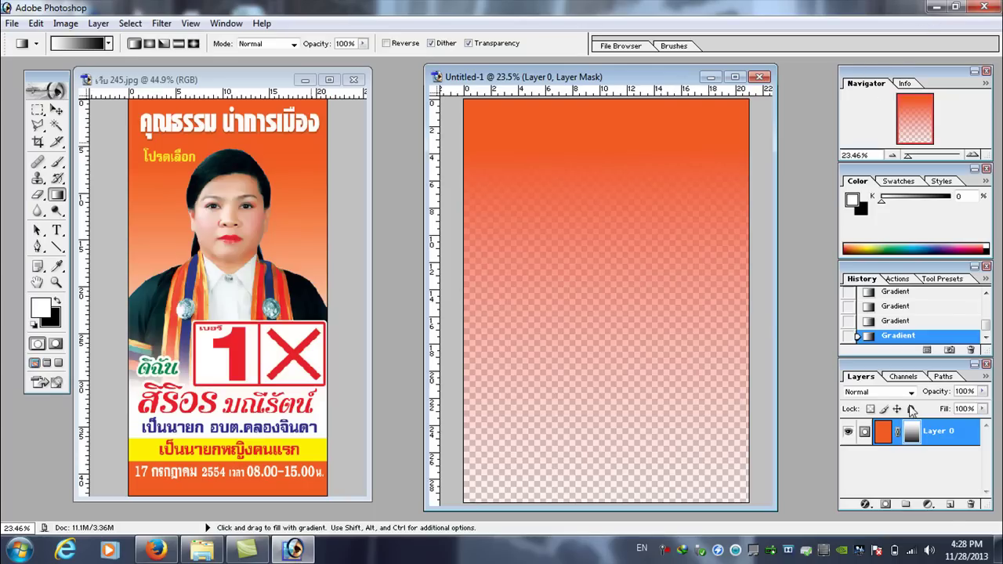
- Add an empty Layer 1 and two horizontal guides near the page bottom
left_click(950, 506)
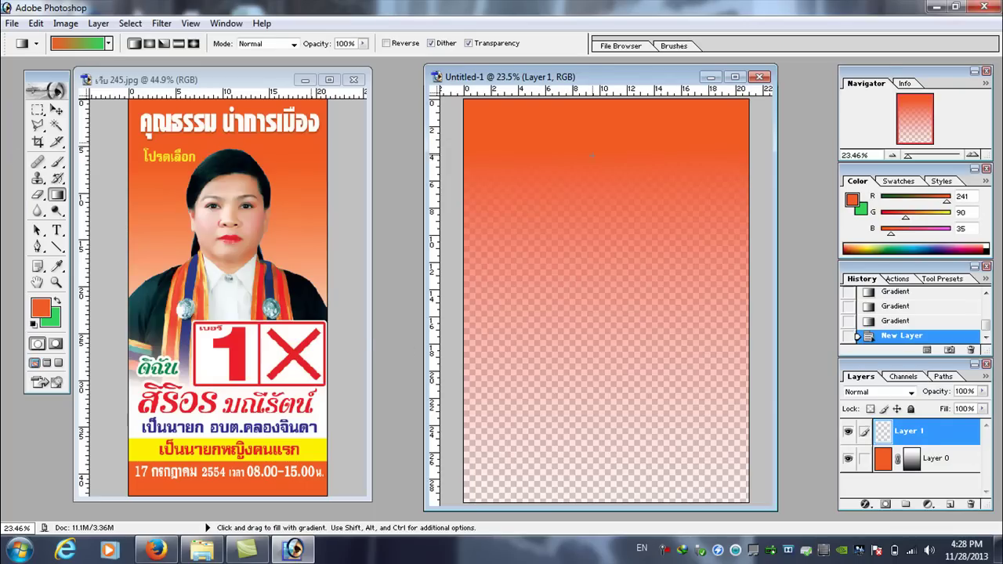
left_click_drag(603, 100, 596, 469)
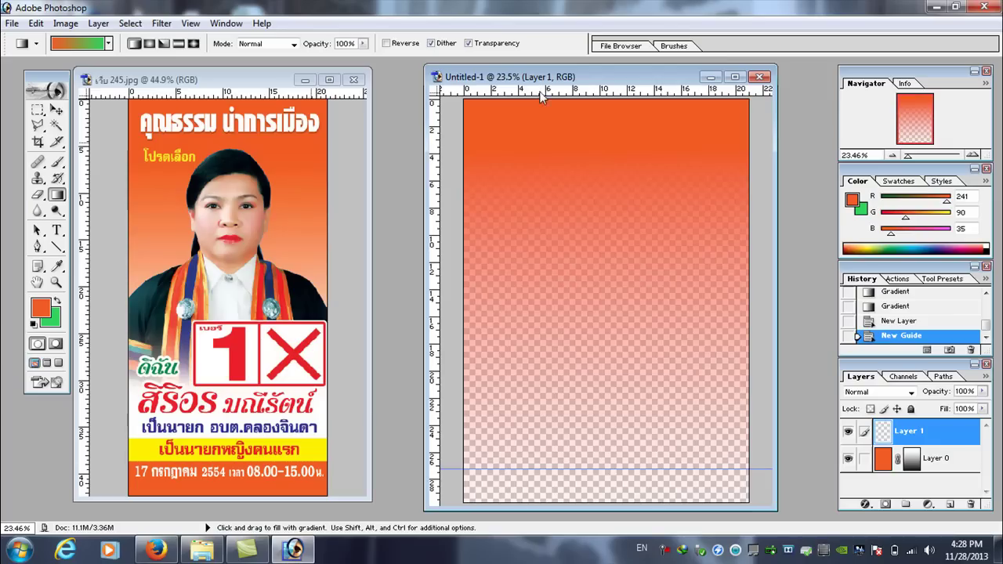
left_click_drag(542, 93, 552, 435)
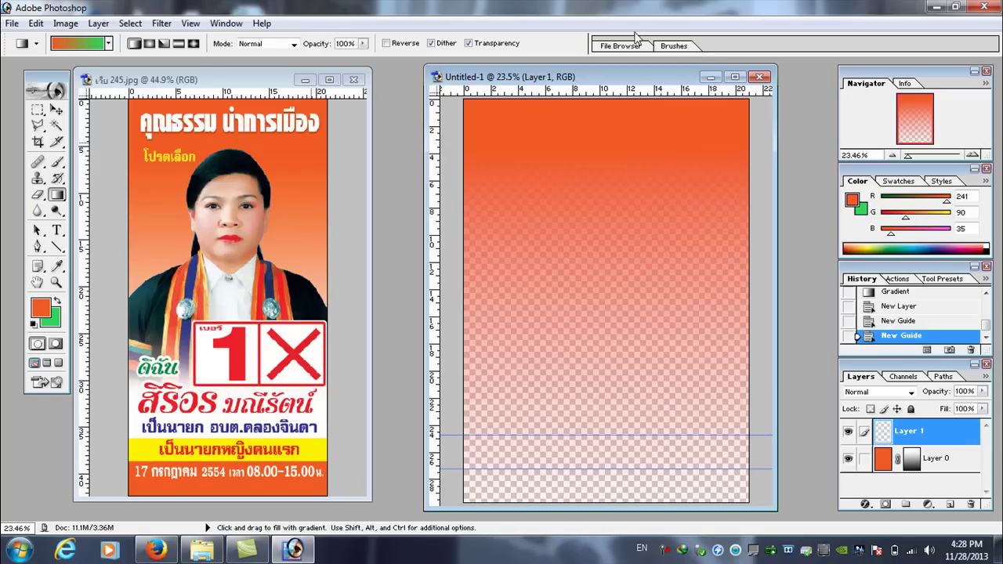
left_click(38, 111)
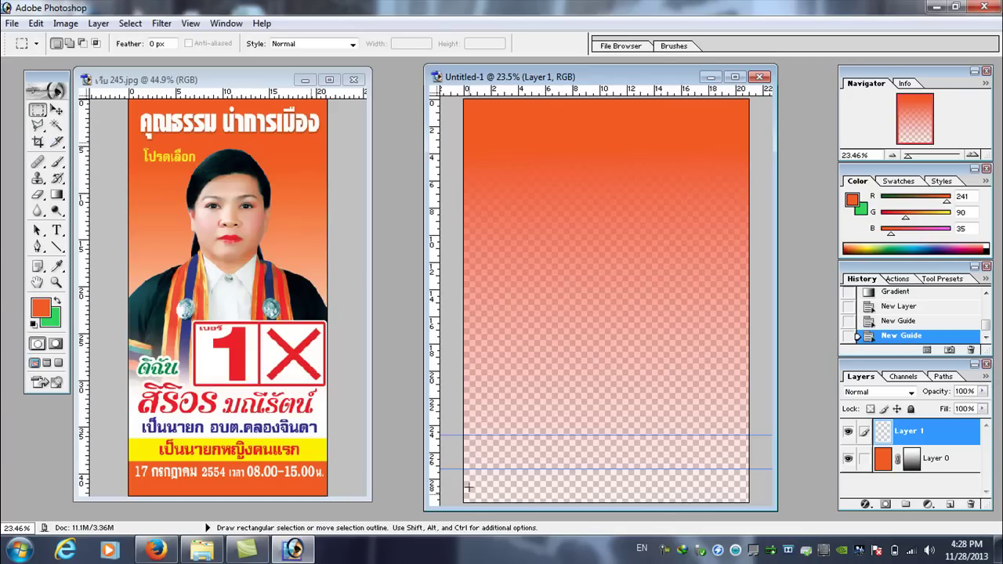
- Fill the strip below the lower guide with orange, then deselect
left_click_drag(778, 533, 775, 529)
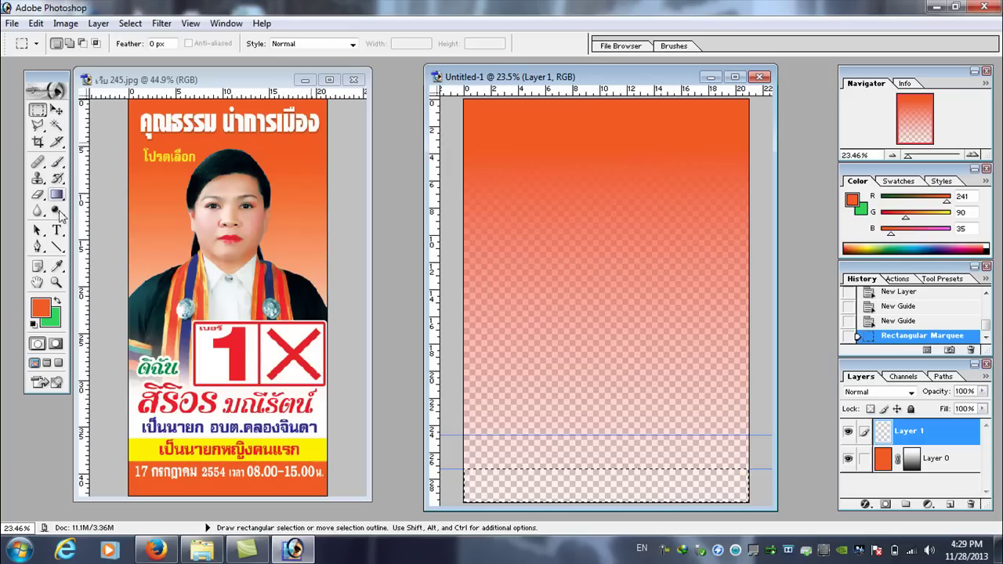
left_click(59, 267)
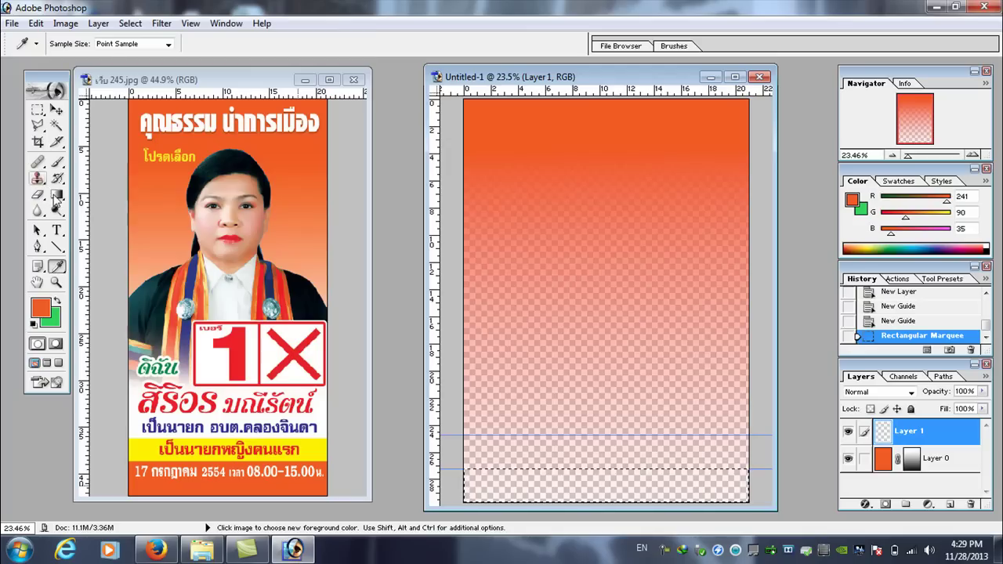
left_click_drag(57, 197, 95, 210)
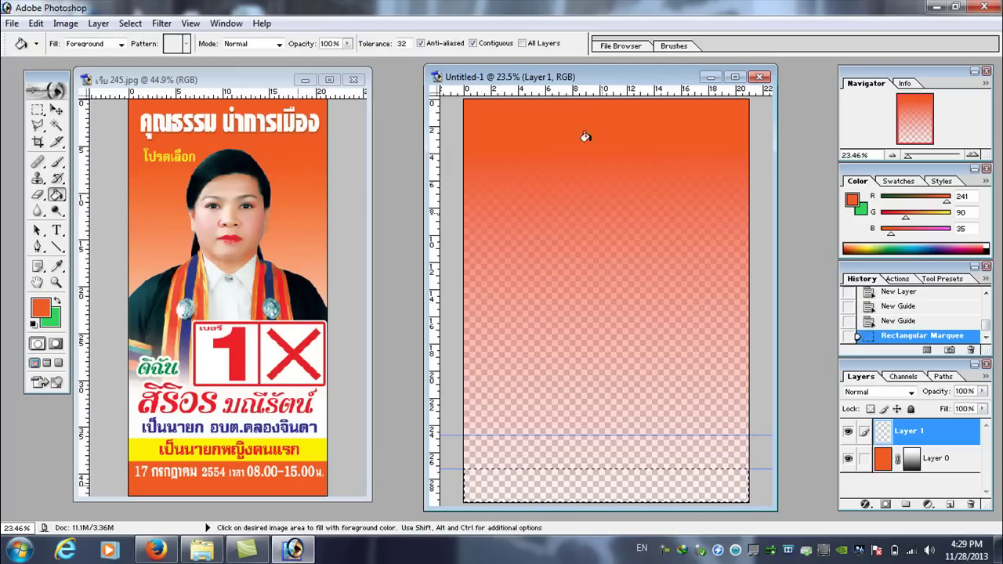
left_click(481, 476)
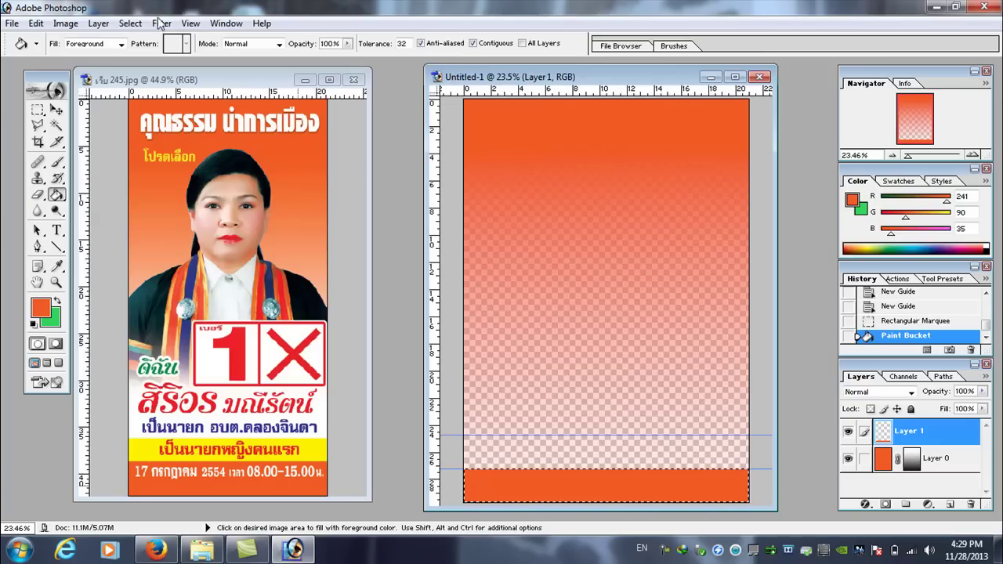
left_click(131, 23)
left_click(156, 57)
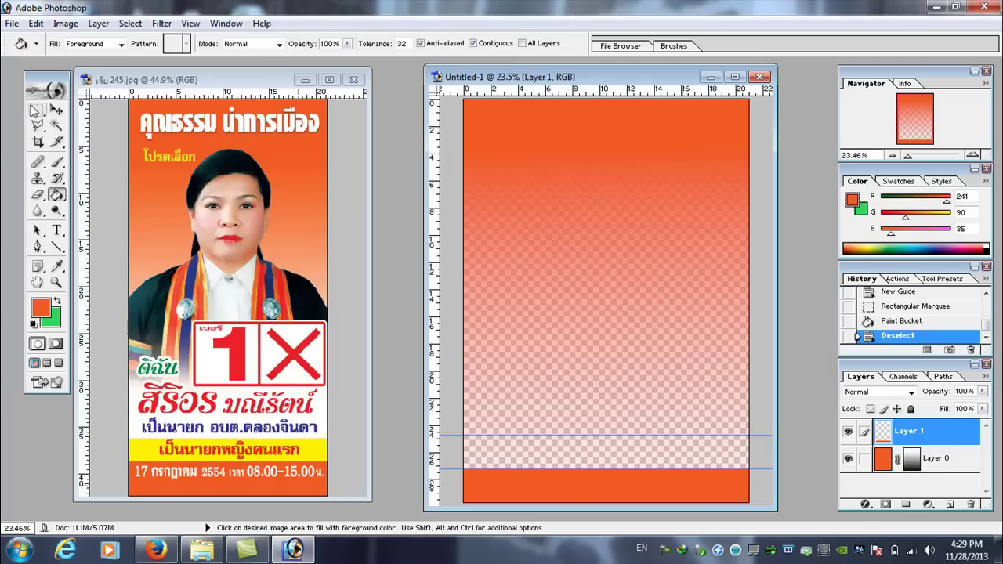
- Select the band between the guides and fill it with the reference poster's yellow
left_click(36, 110)
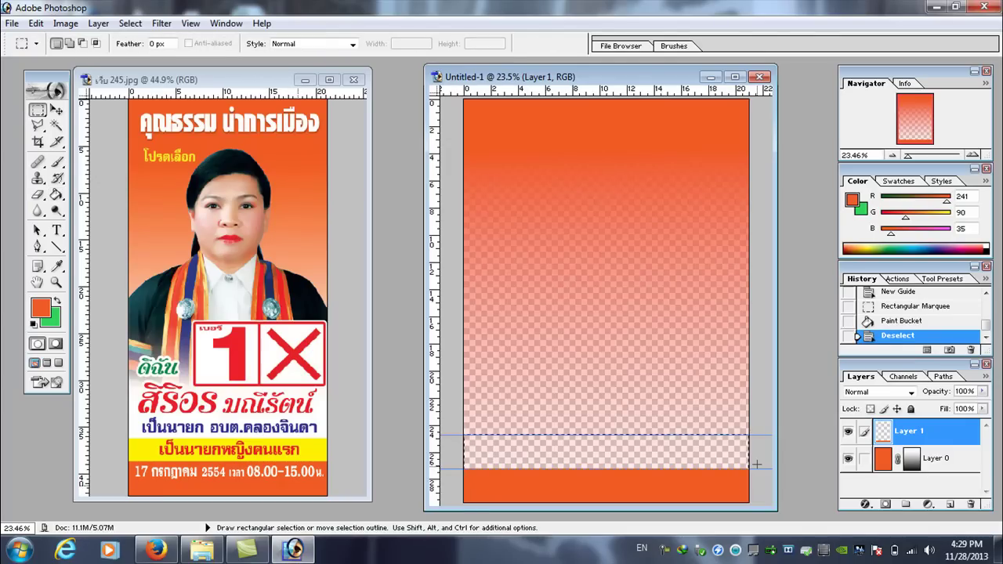
left_click_drag(757, 464, 757, 464)
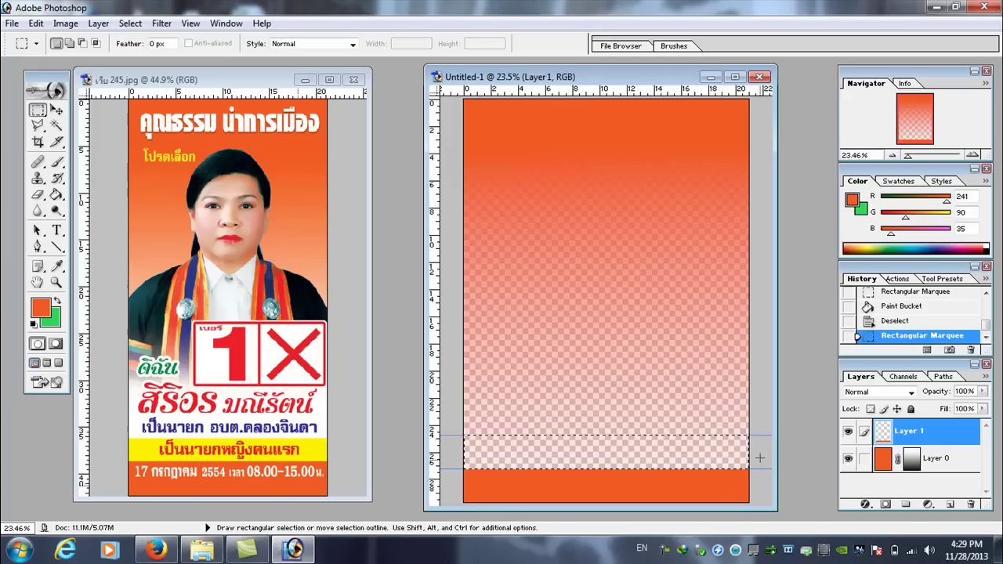
left_click(56, 267)
left_click(158, 449)
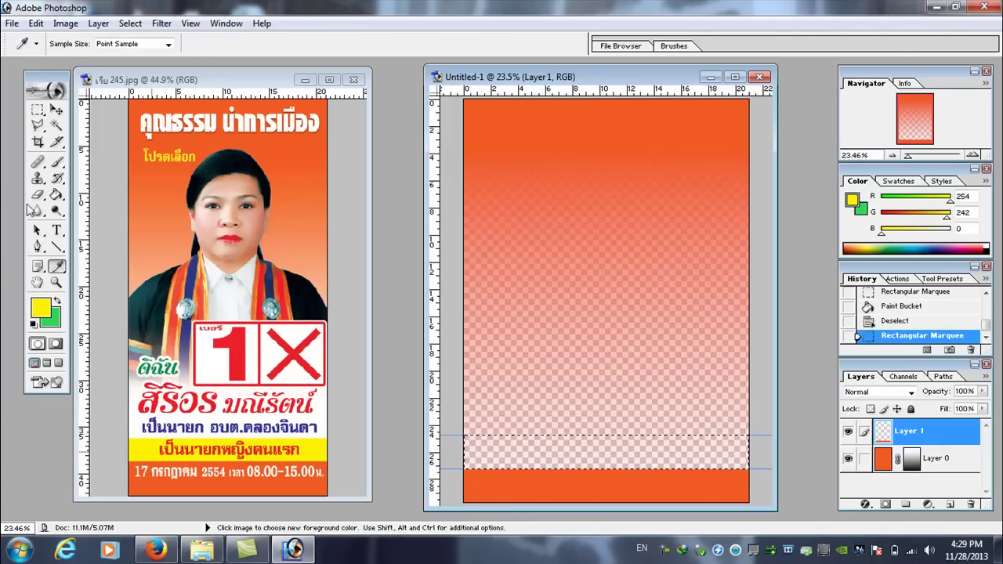
left_click(56, 196)
left_click(596, 443)
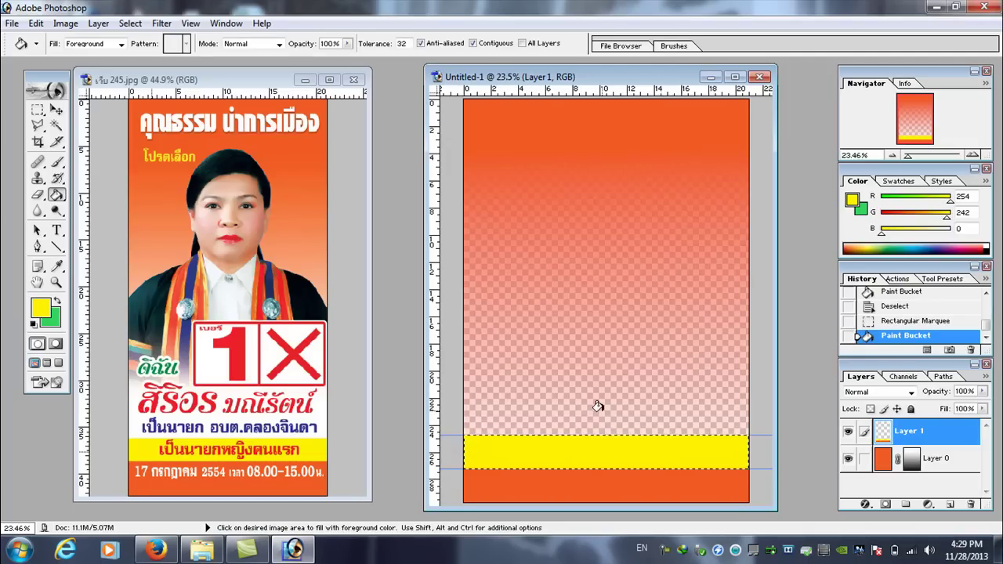
left_click(56, 111)
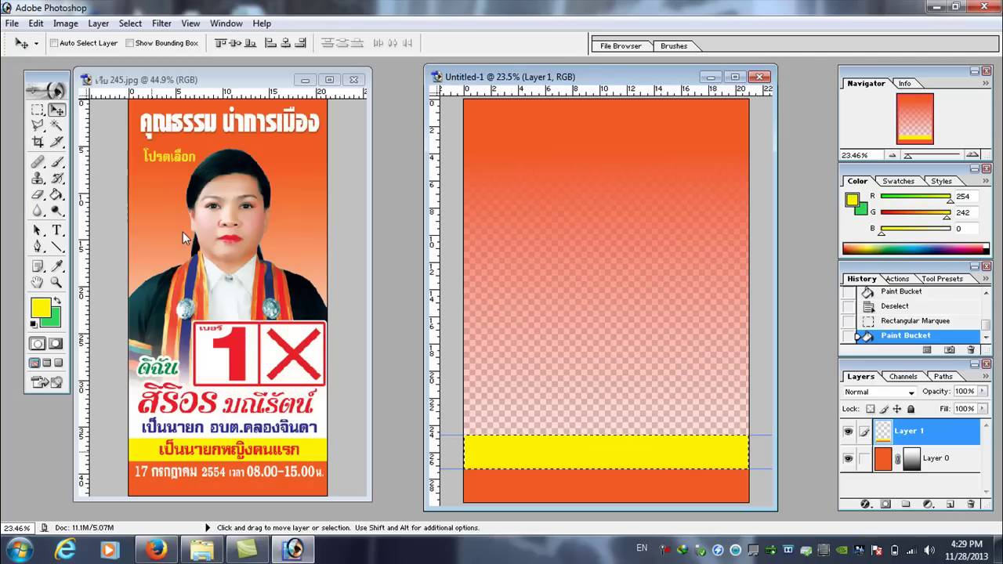
- Open the woman's portrait photo from the มีเสื้อ folder on ISO9002 (G:)
left_click(12, 23)
left_click(37, 56)
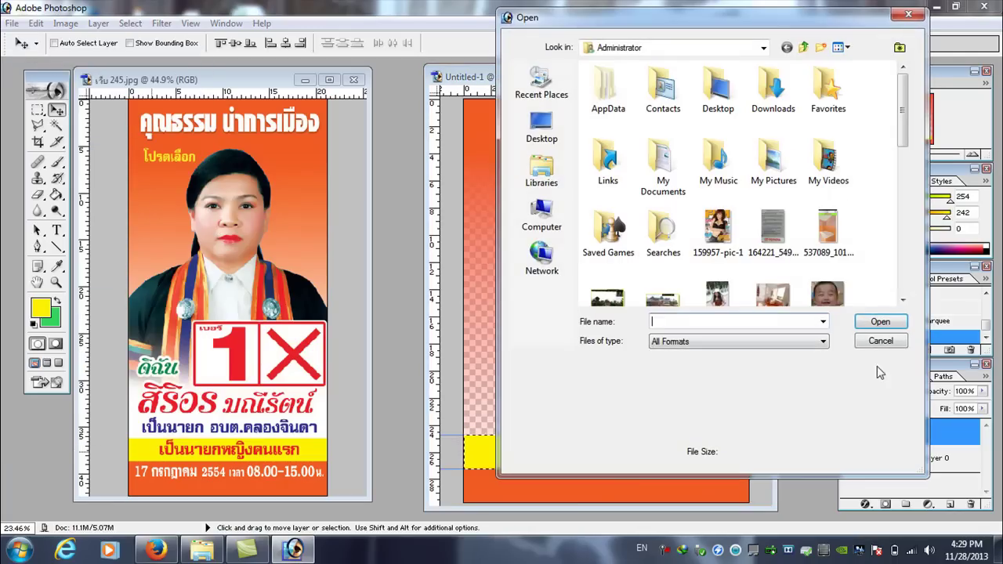
left_click(762, 47)
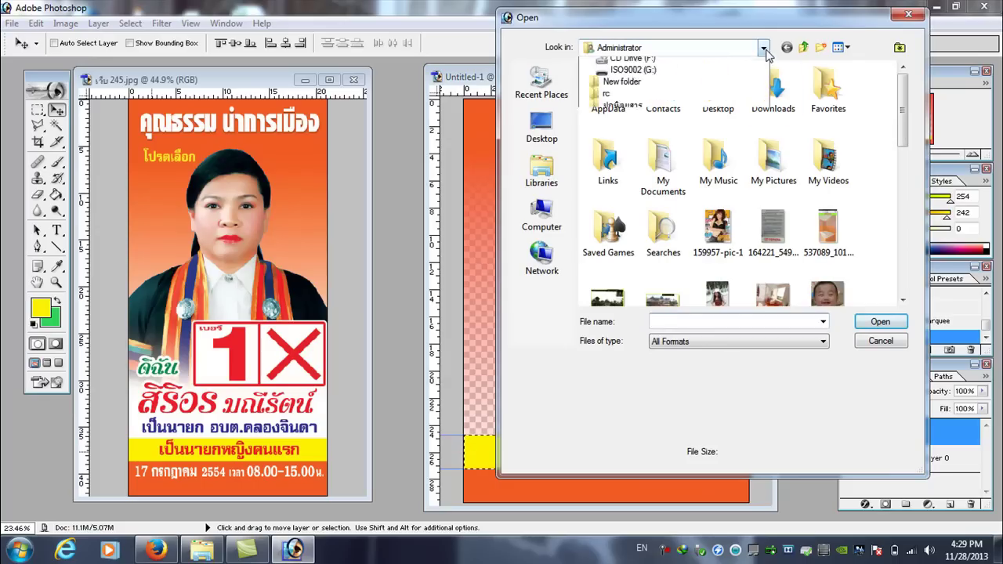
left_click(652, 182)
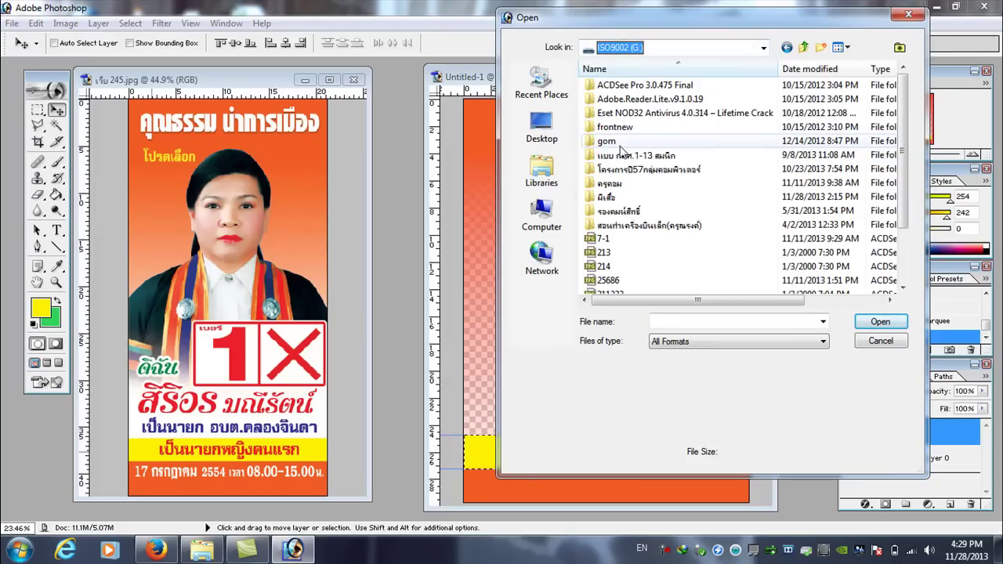
double_click(619, 200)
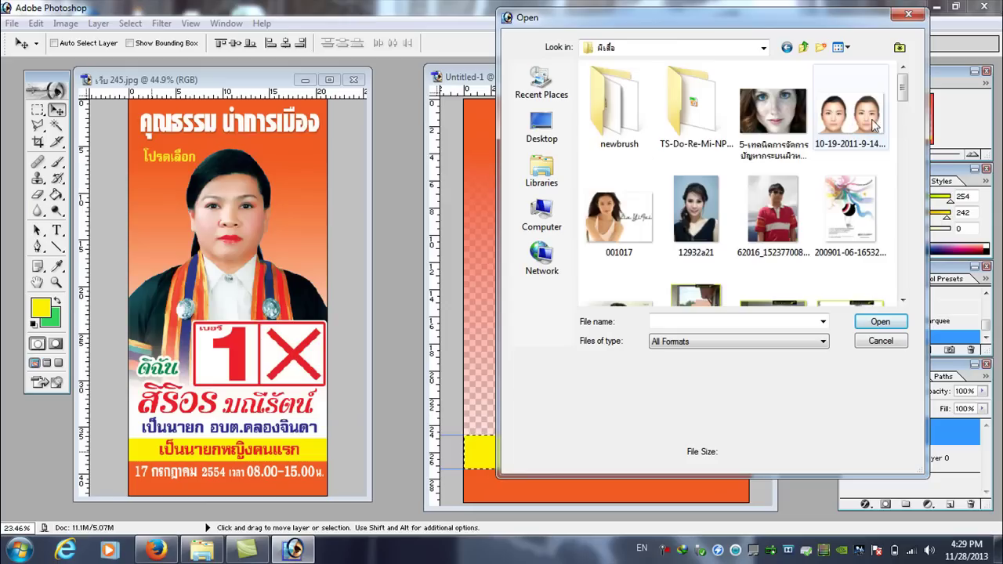
left_click_drag(904, 101, 922, 286)
left_click(841, 155)
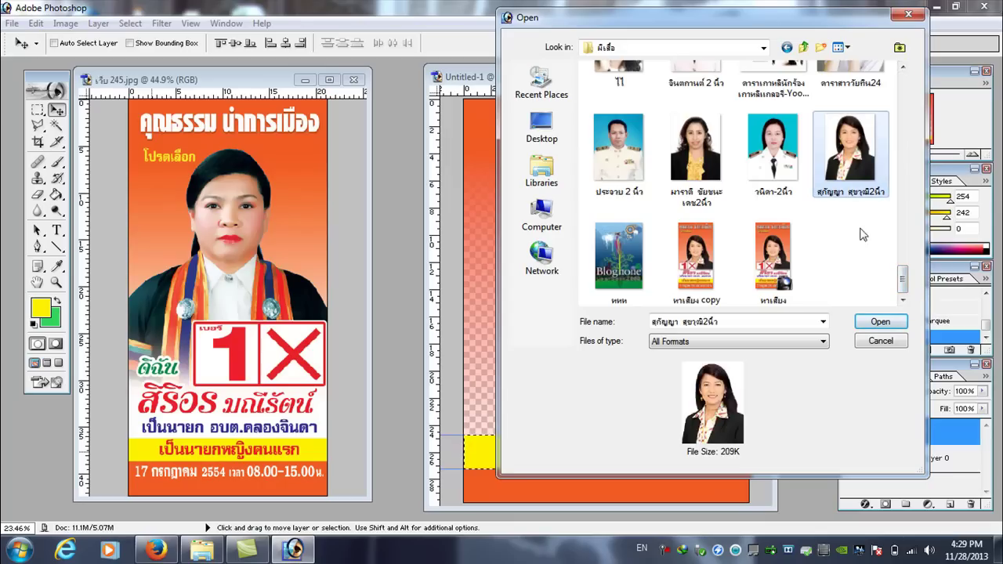
left_click(881, 322)
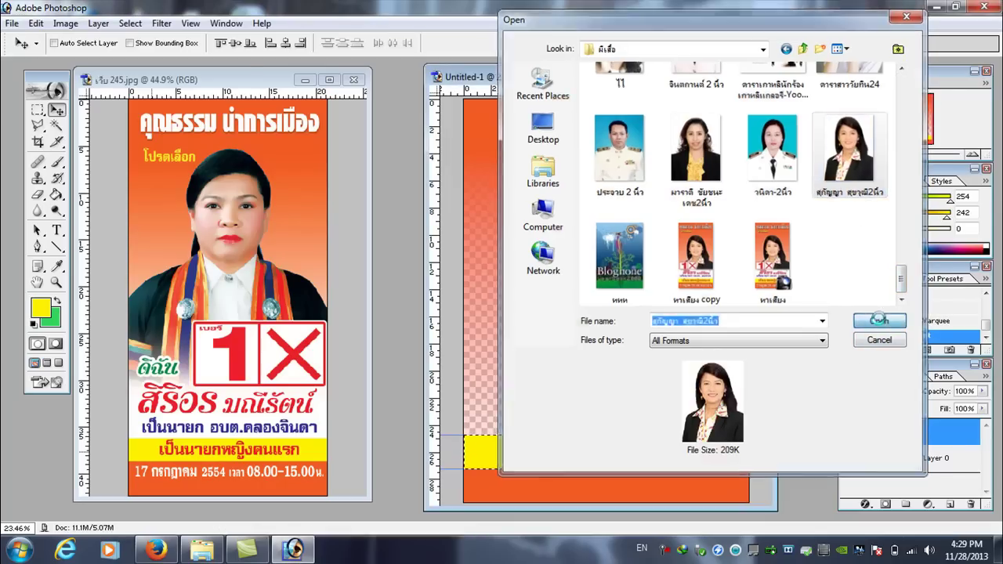
left_click_drag(161, 84, 276, 90)
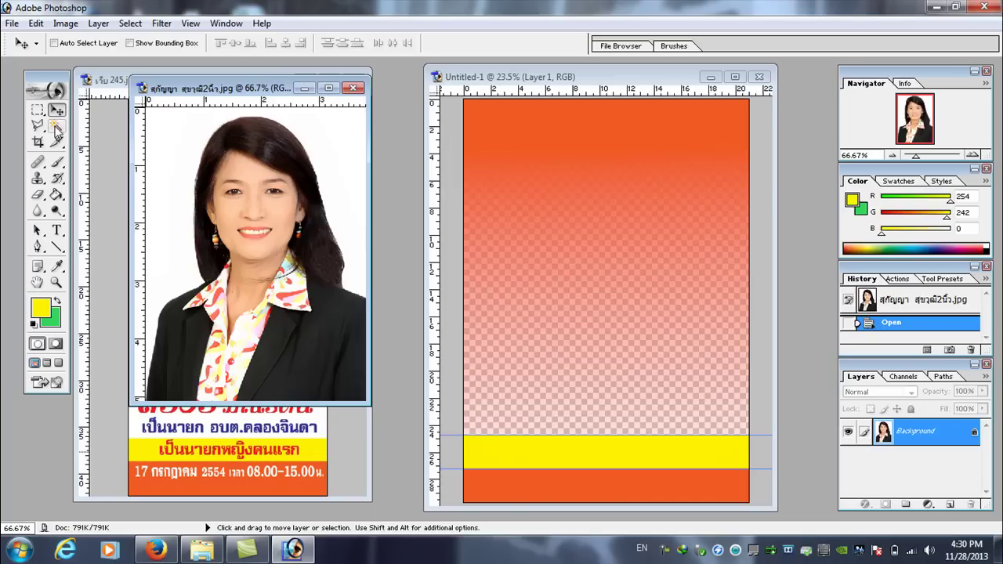
- Select the woman with Magic Wand and Select Inverse, drag her onto the poster, close the photo unsaved
left_click(57, 126)
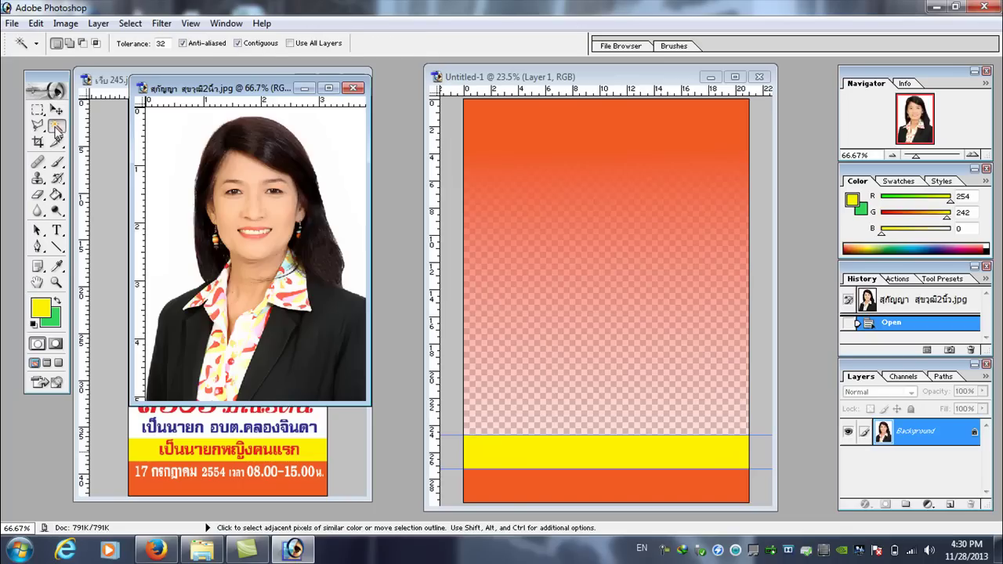
left_click(334, 159)
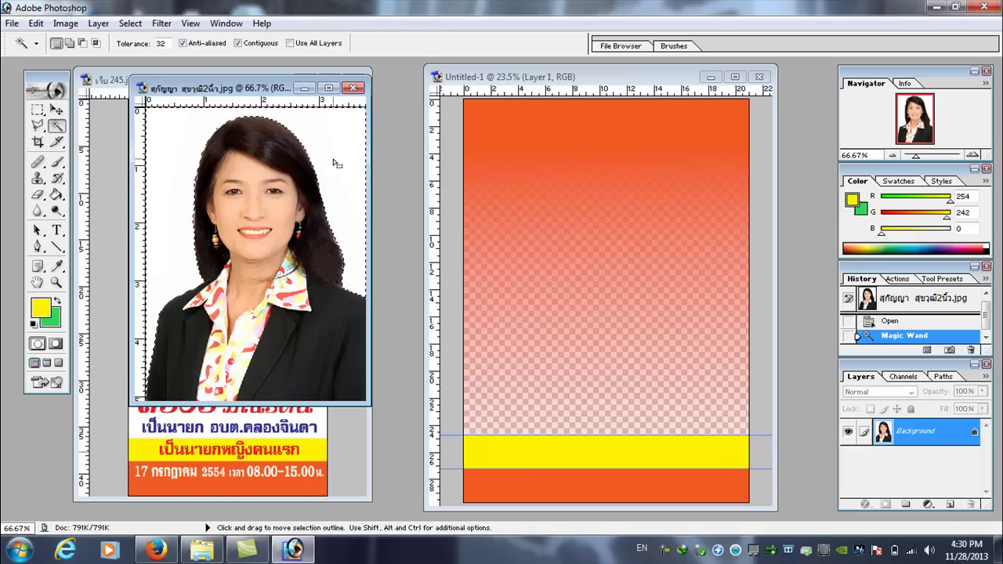
right_click(266, 149)
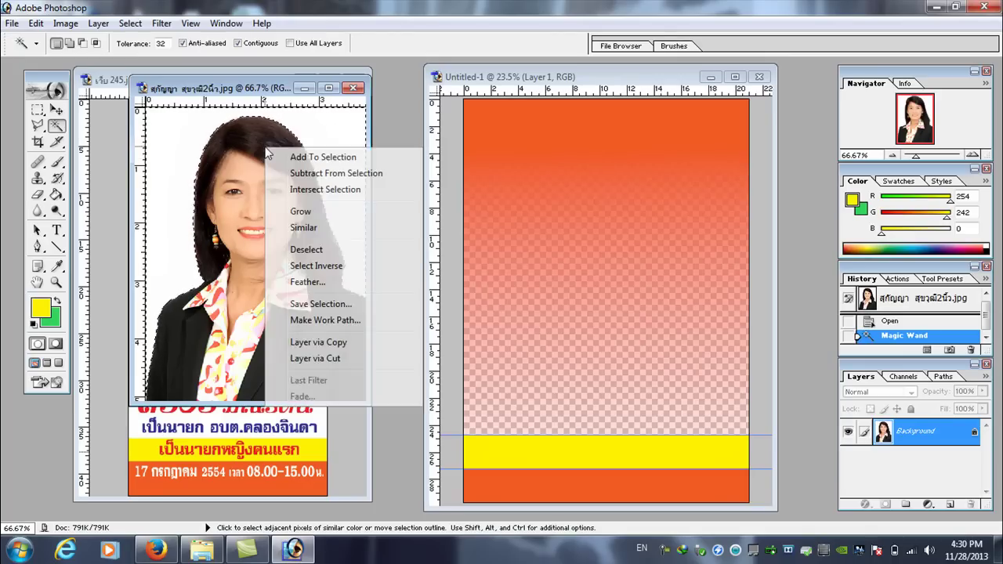
left_click(316, 266)
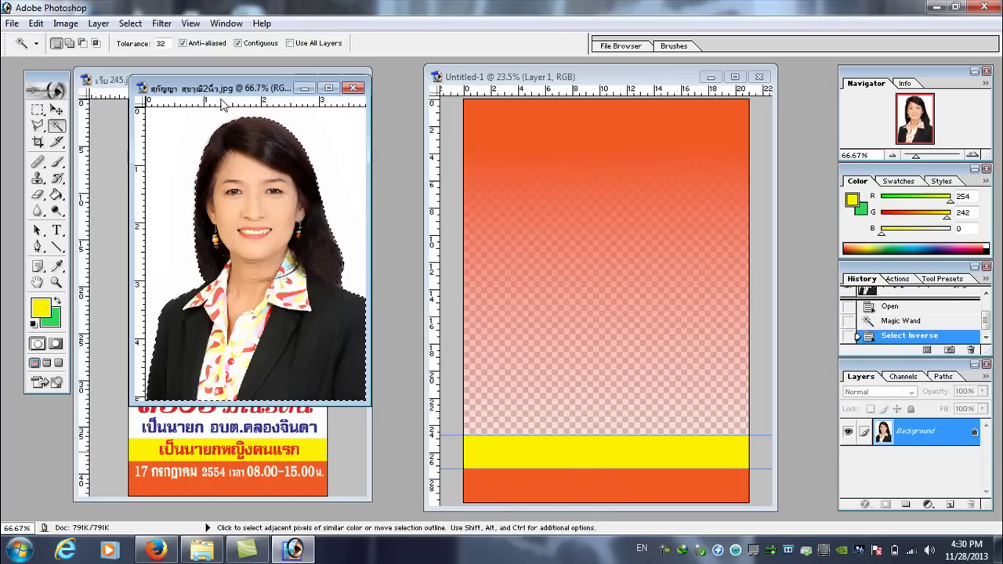
left_click(57, 109)
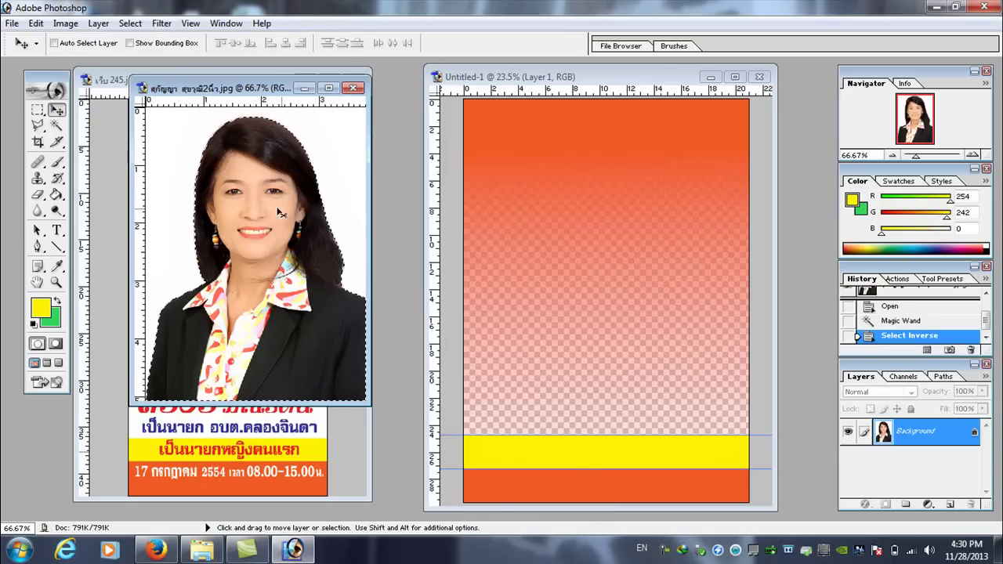
left_click_drag(266, 211, 591, 304)
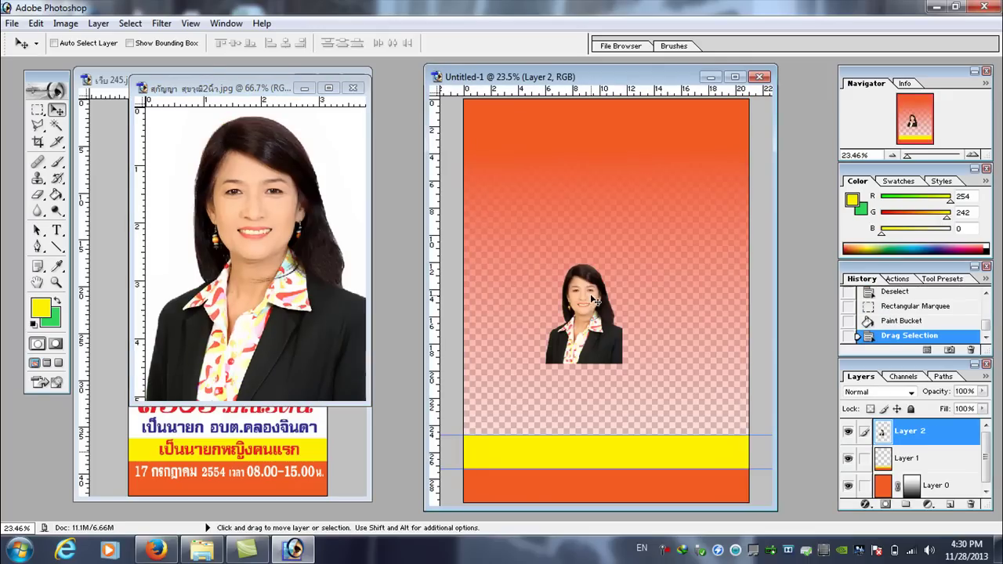
left_click(353, 88)
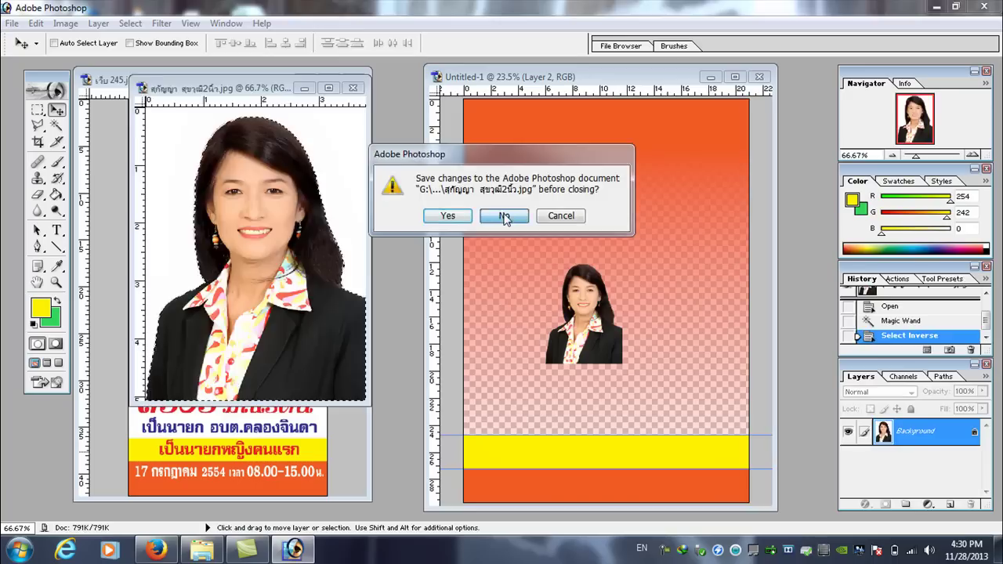
left_click(504, 217)
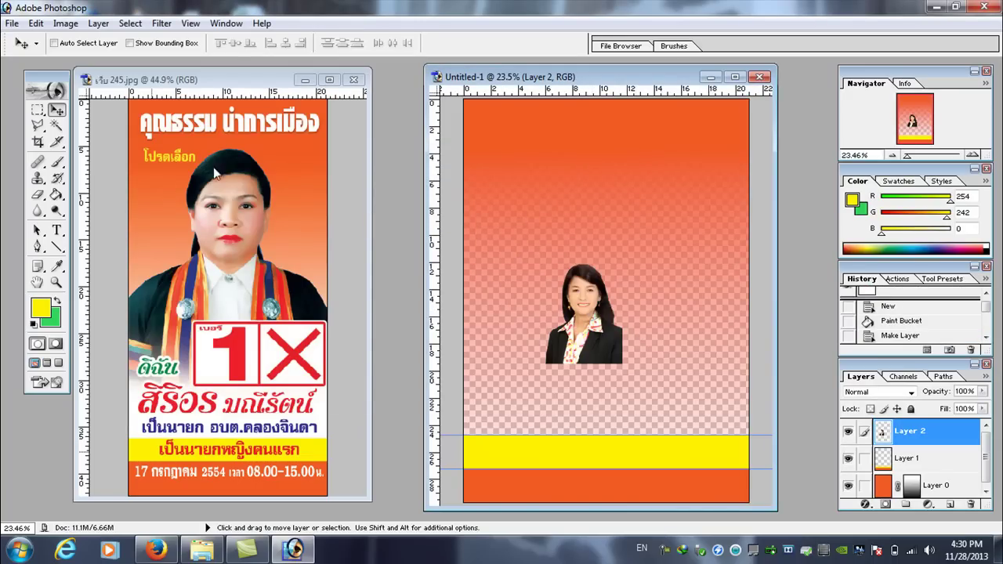
- Free Transform Layer 2 to enlarge the portrait and place it above the yellow band
left_click(36, 24)
mouse_move(137, 317)
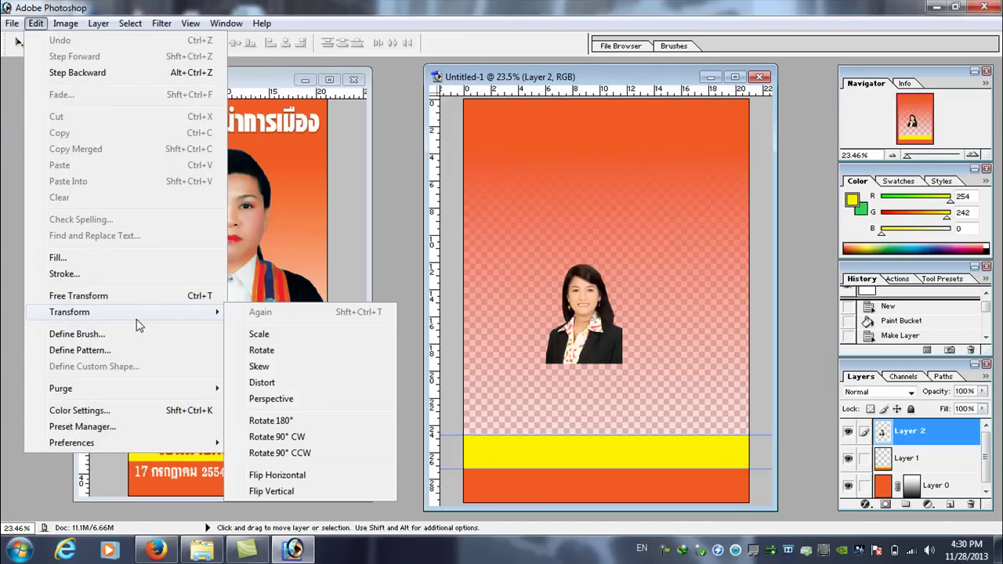
left_click(283, 336)
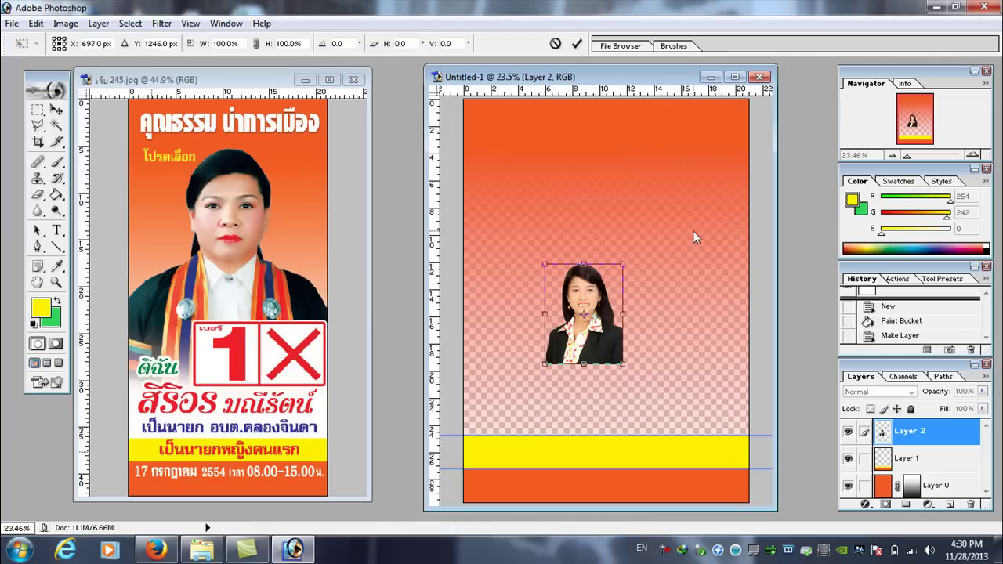
left_click_drag(623, 265, 780, 149)
left_click_drag(684, 181, 698, 251)
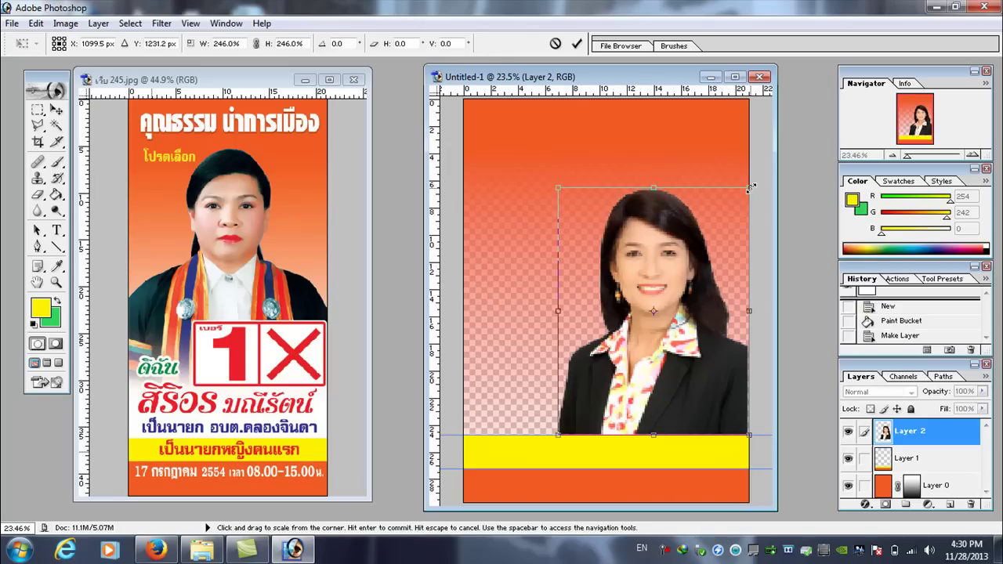
left_click_drag(751, 188, 769, 165)
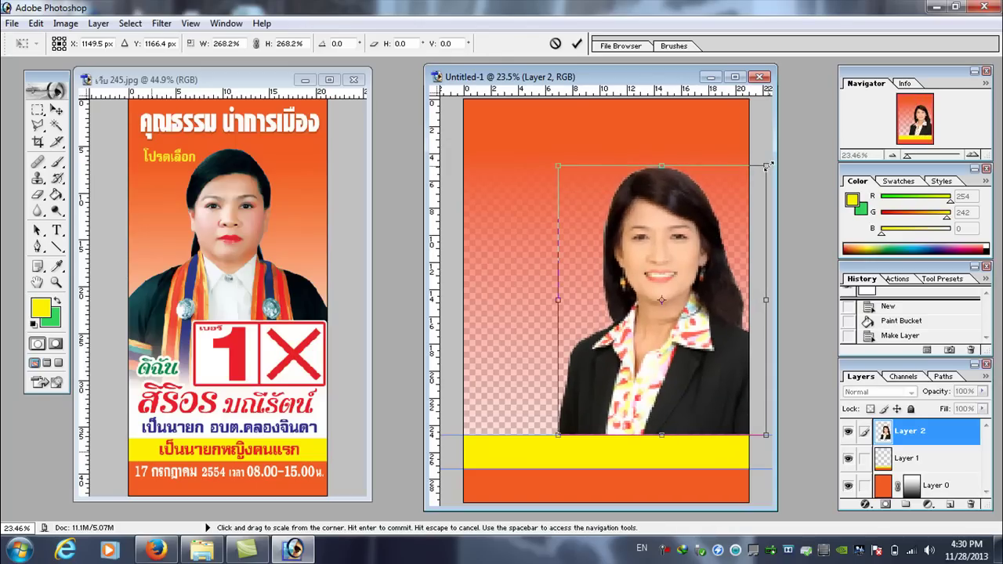
left_click_drag(708, 203, 692, 205)
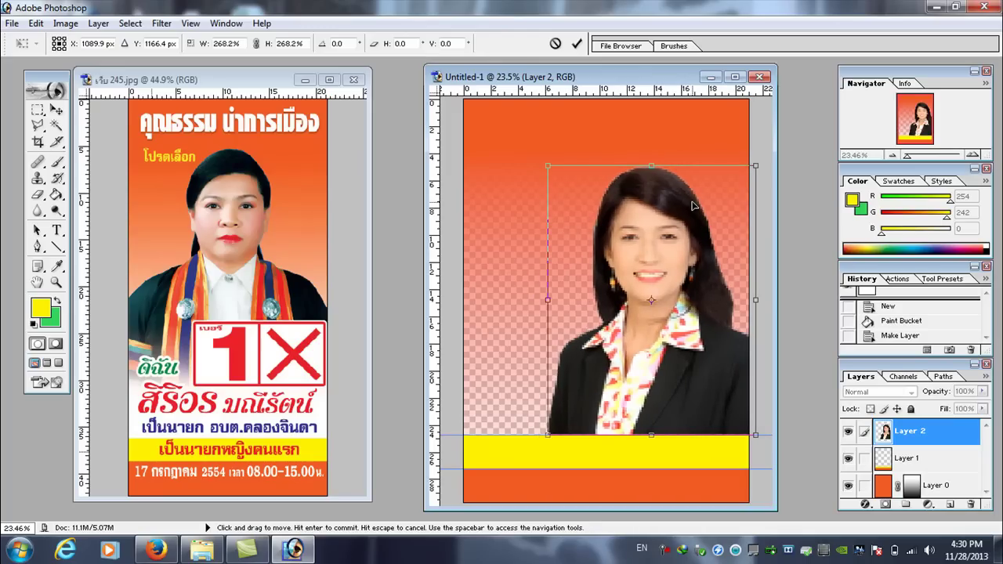
key("Return")
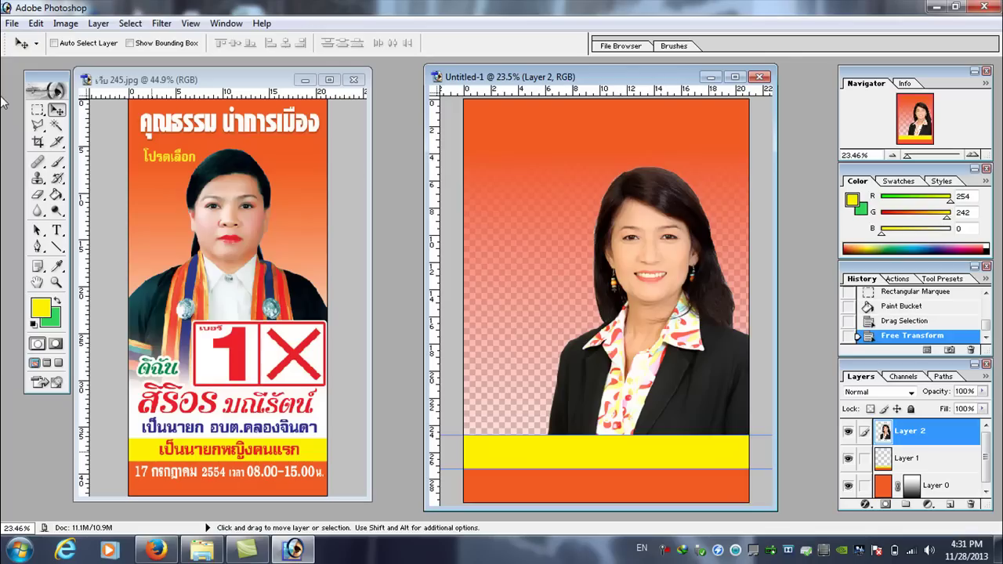
- Crop off the poster's left strip so the portrait sits centred, then shift the window left
left_click(39, 144)
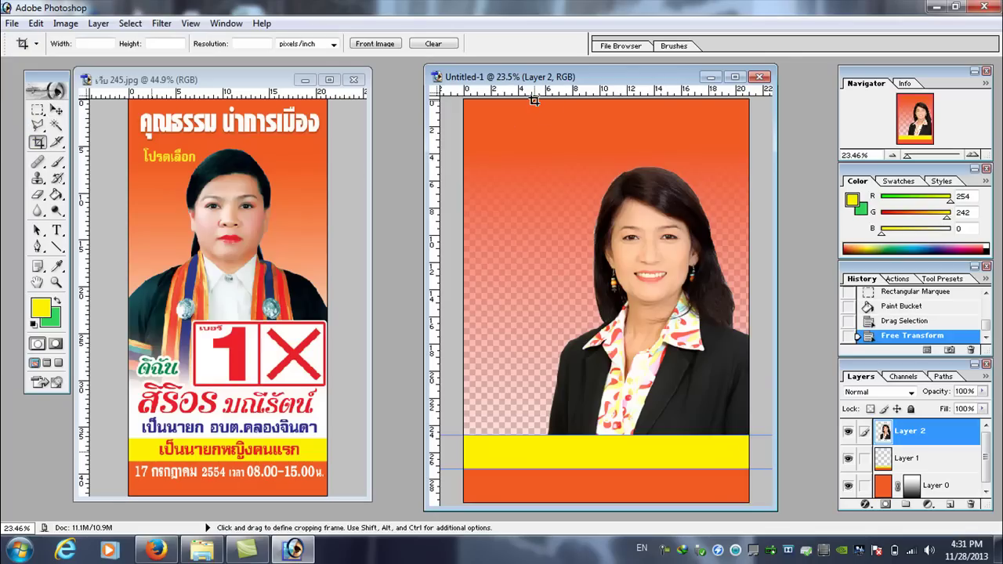
left_click_drag(530, 100, 990, 557)
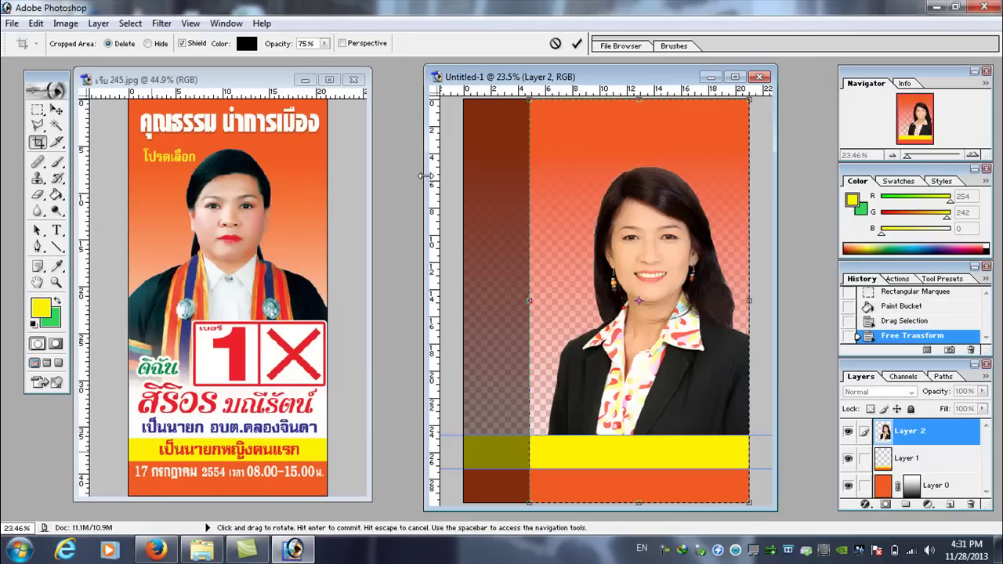
key("Return")
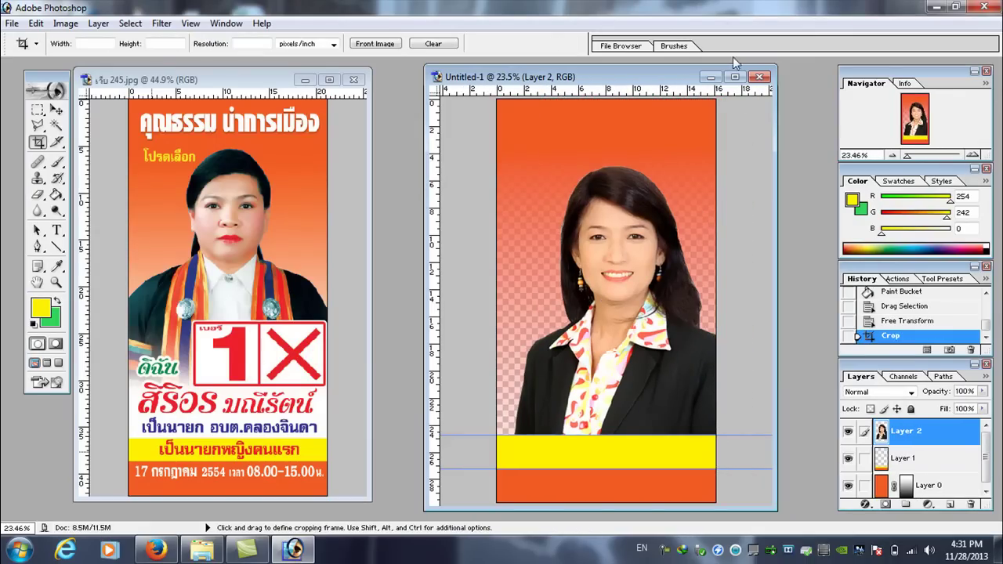
left_click_drag(671, 79, 587, 76)
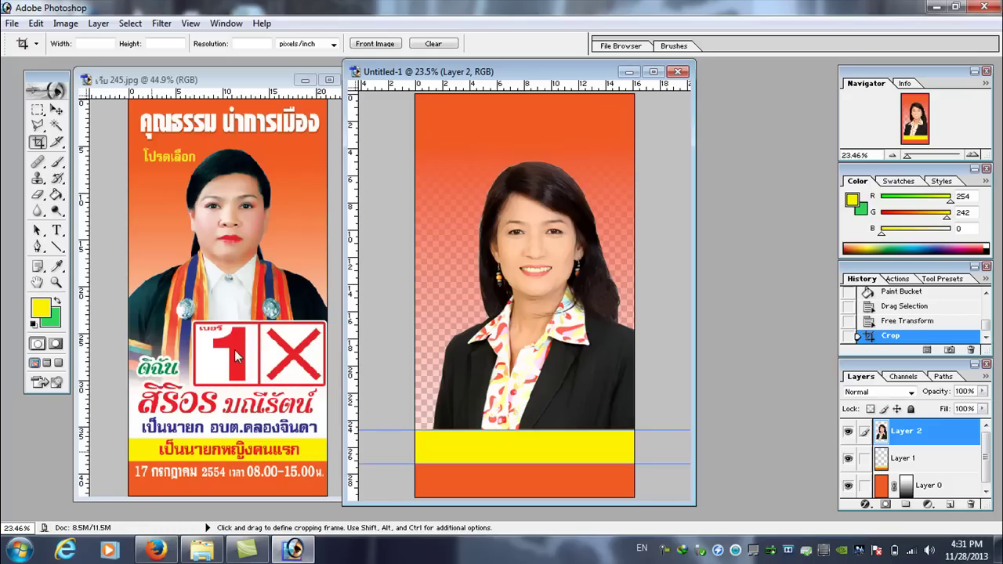
- Create a new blank document, Untitled-2, and centre its window
left_click(12, 24)
left_click(41, 44)
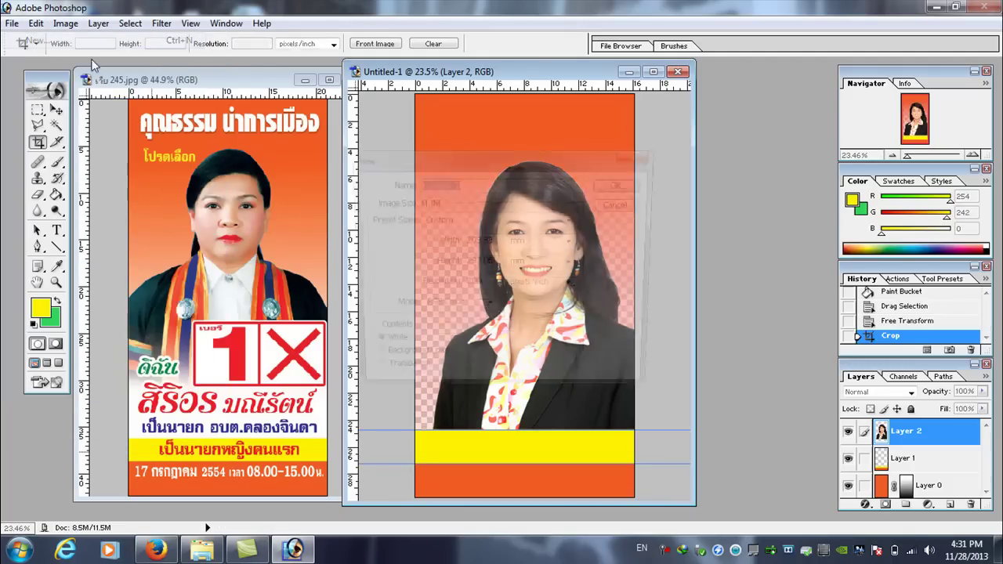
left_click(625, 185)
left_click_drag(145, 91, 370, 100)
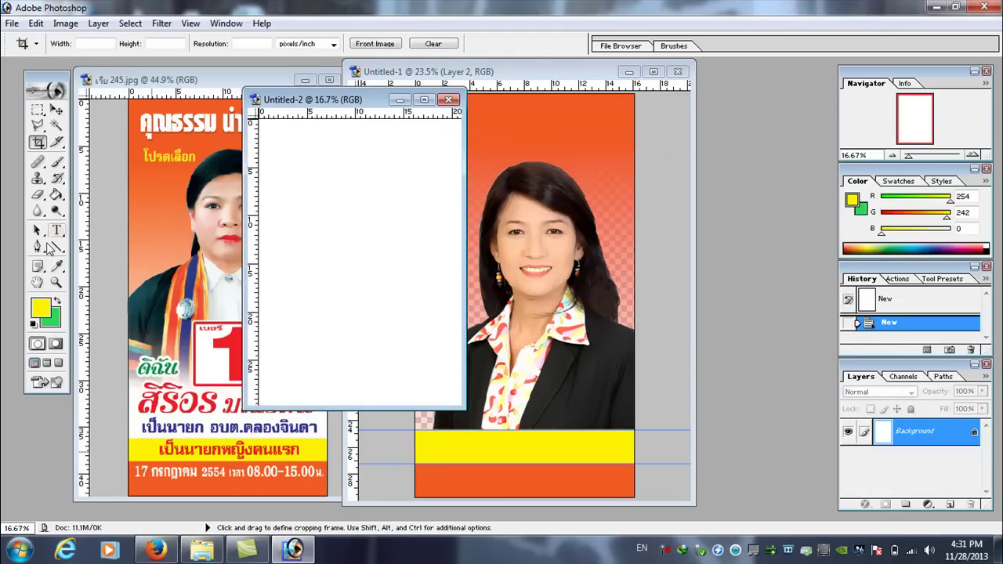
- Draw a rectangle in Untitled-2 with the Rectangle Tool
left_click(56, 247)
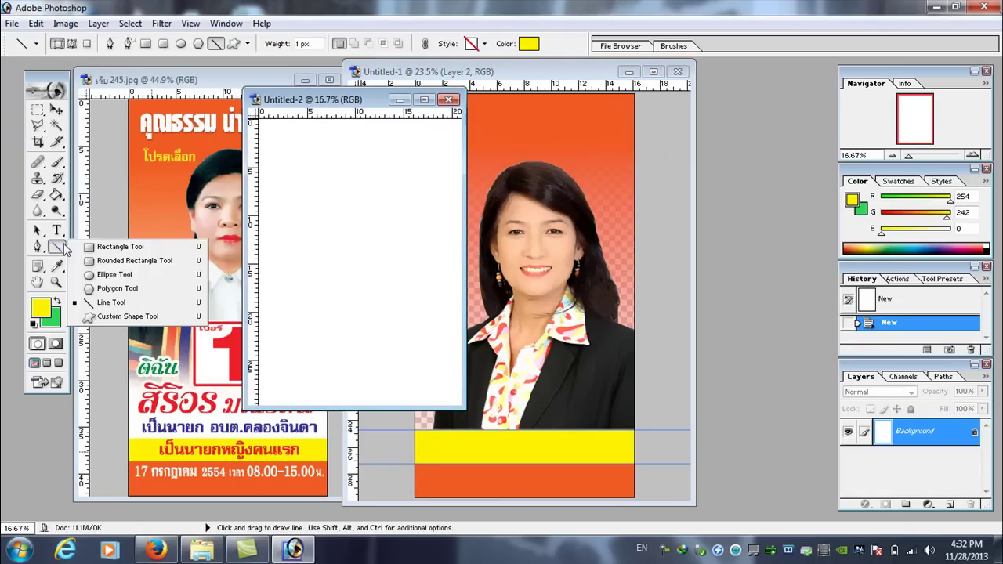
left_click(117, 246)
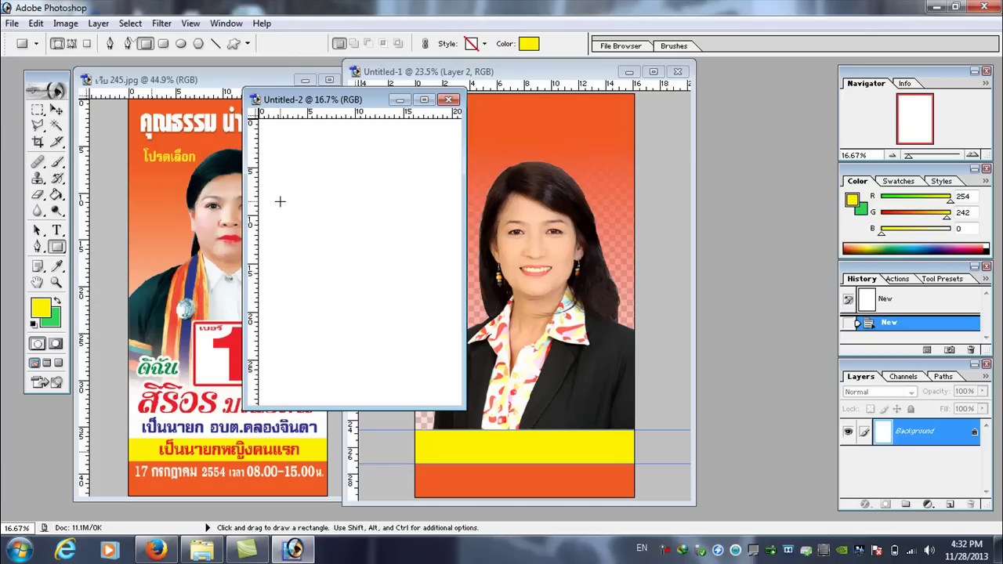
left_click_drag(280, 201, 440, 267)
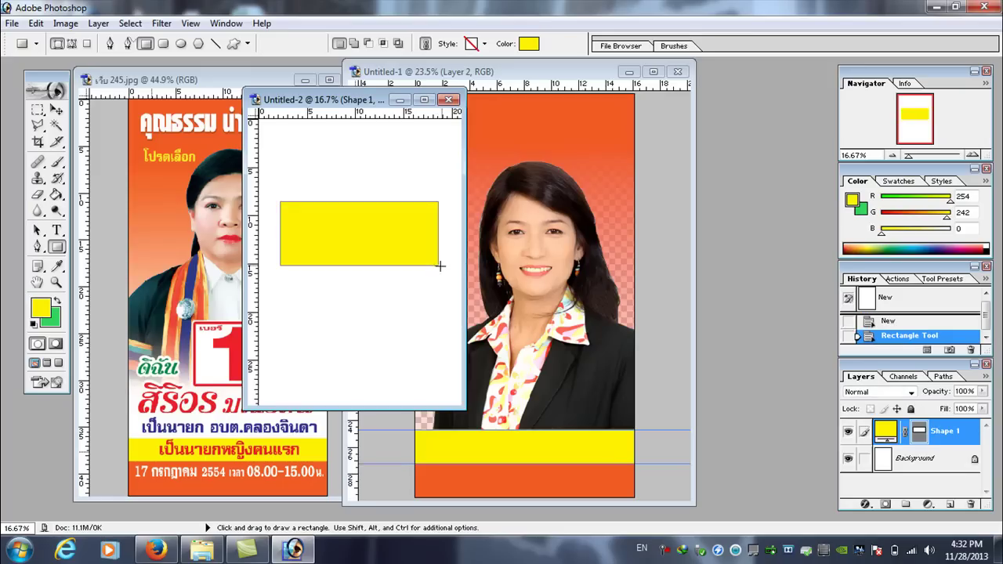
- Set the foreground colour and the rectangle's fill to off-white R249 G249 B243
left_click(41, 308)
left_click(611, 194)
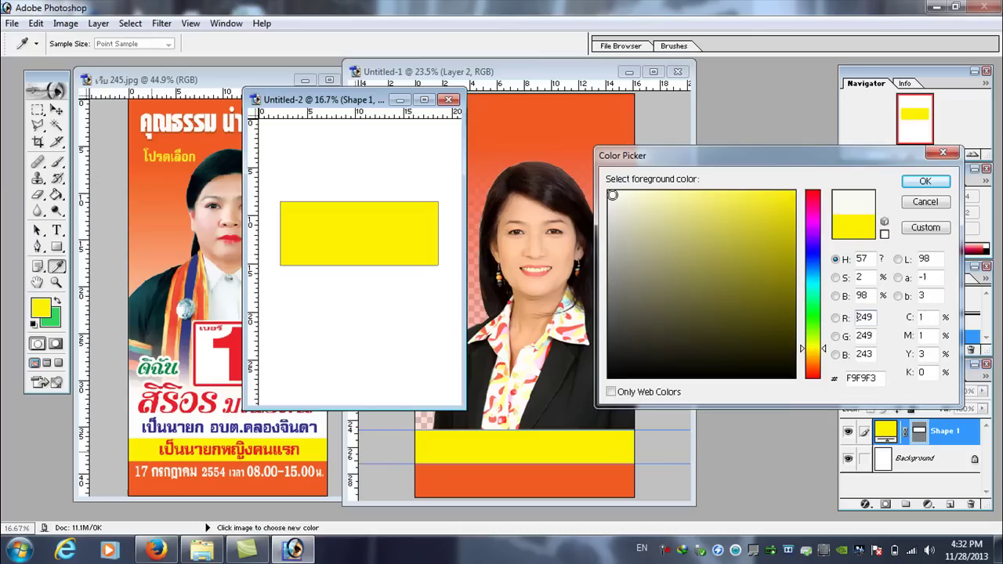
left_click(925, 181)
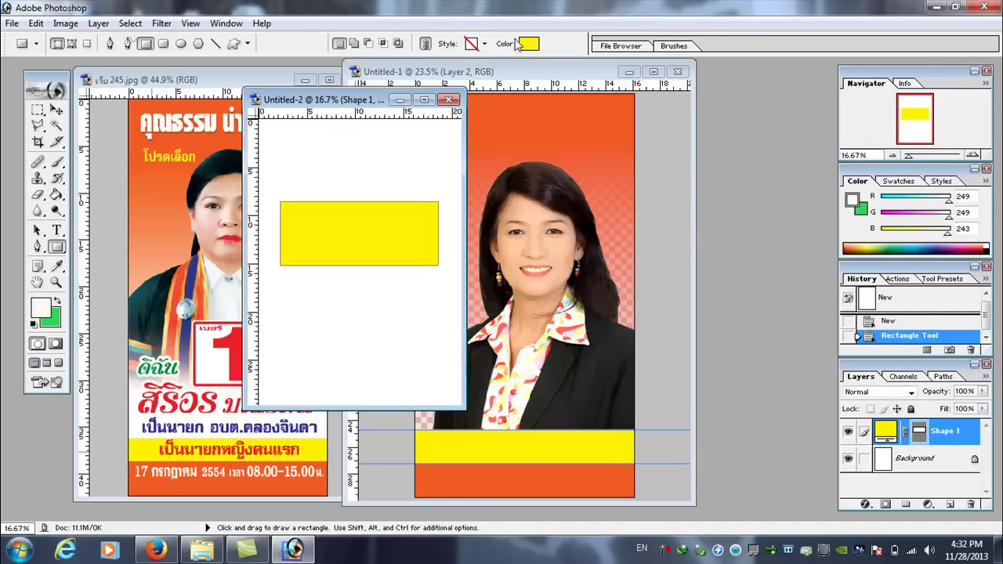
left_click(530, 44)
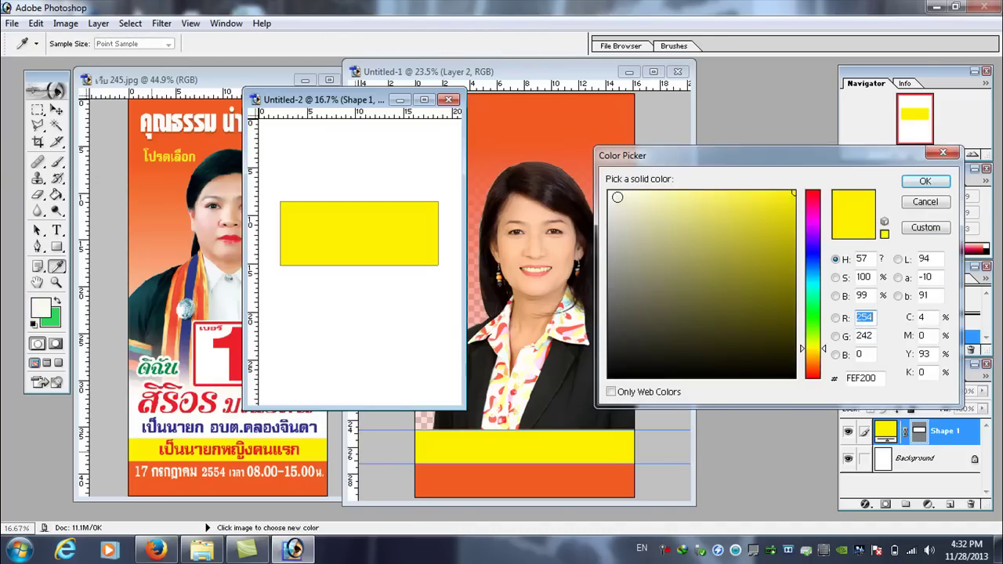
left_click(609, 195)
left_click(925, 181)
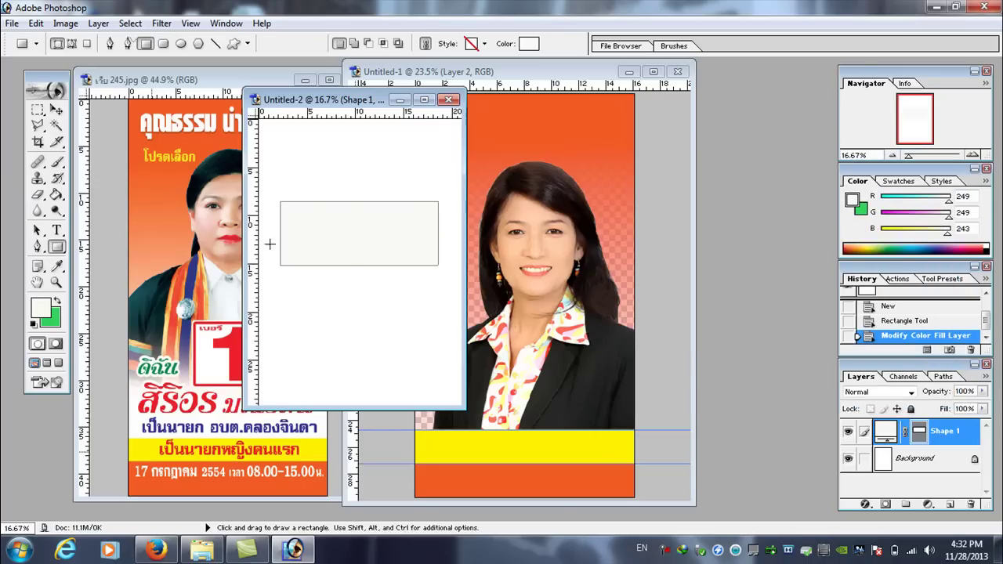
left_click(865, 505)
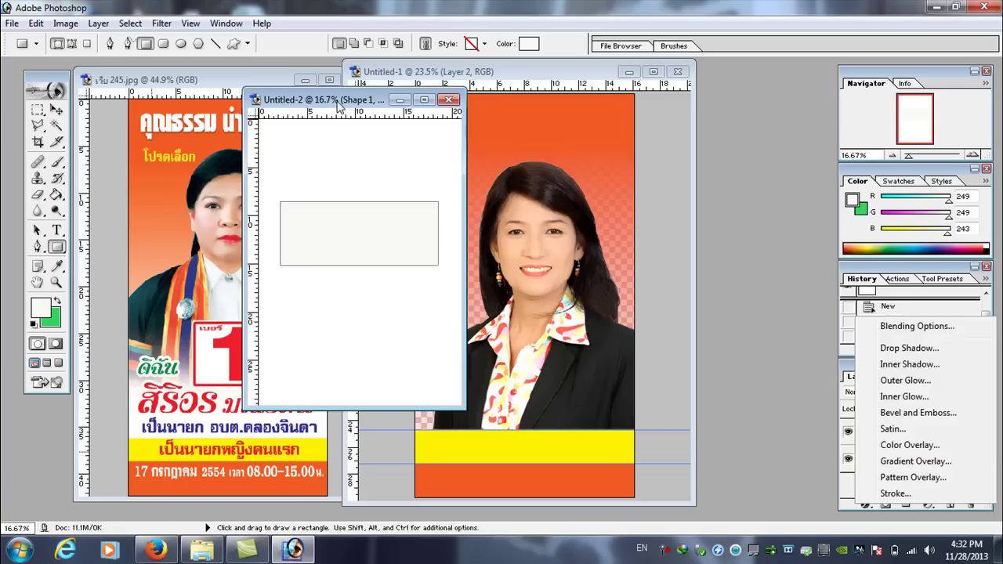
- Add an 18 px red Stroke effect to the rectangle and move the Untitled-2 window right
left_click(341, 114)
left_click(866, 504)
left_click(878, 495)
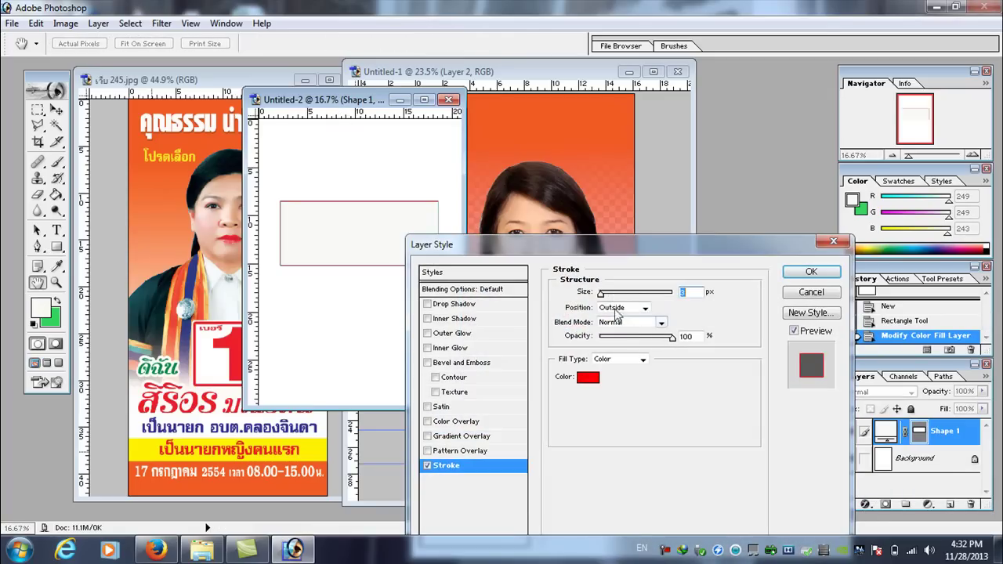
left_click_drag(602, 294, 609, 296)
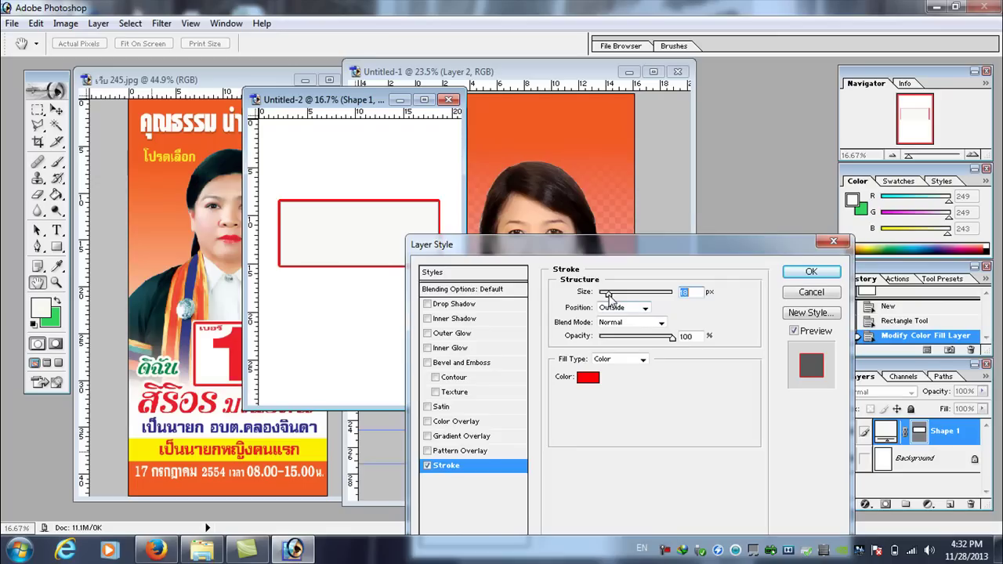
left_click(811, 272)
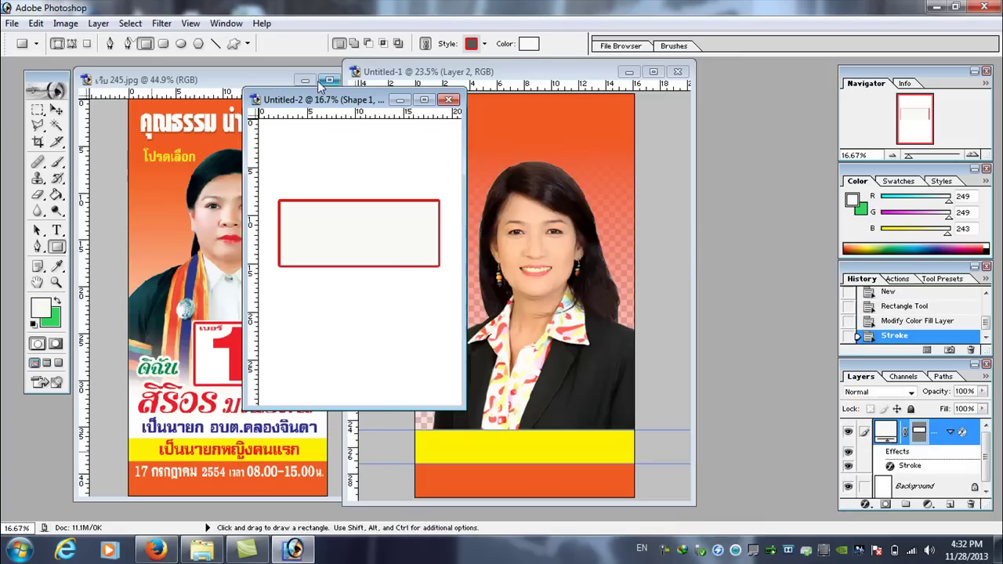
left_click_drag(312, 100, 408, 111)
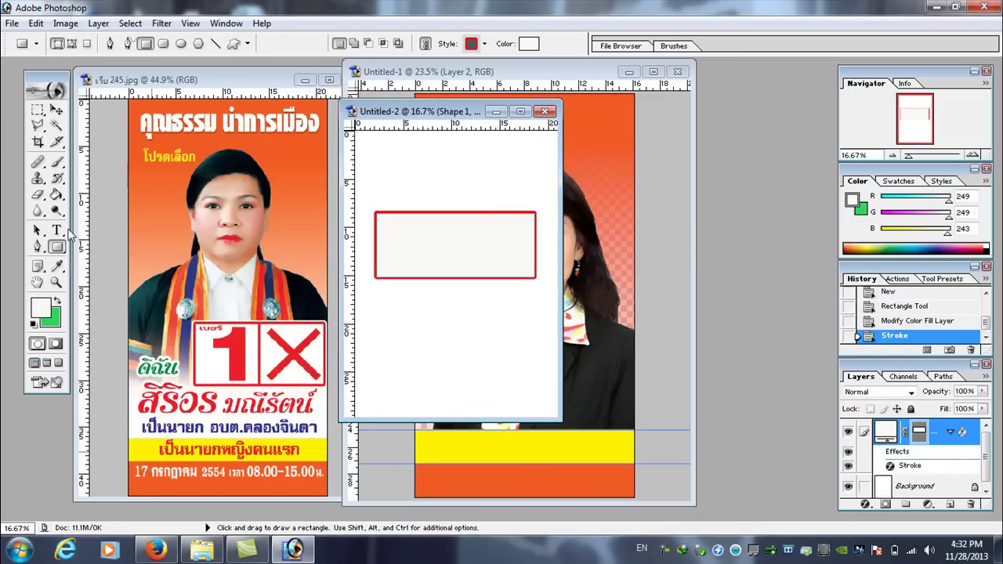
left_click(57, 248)
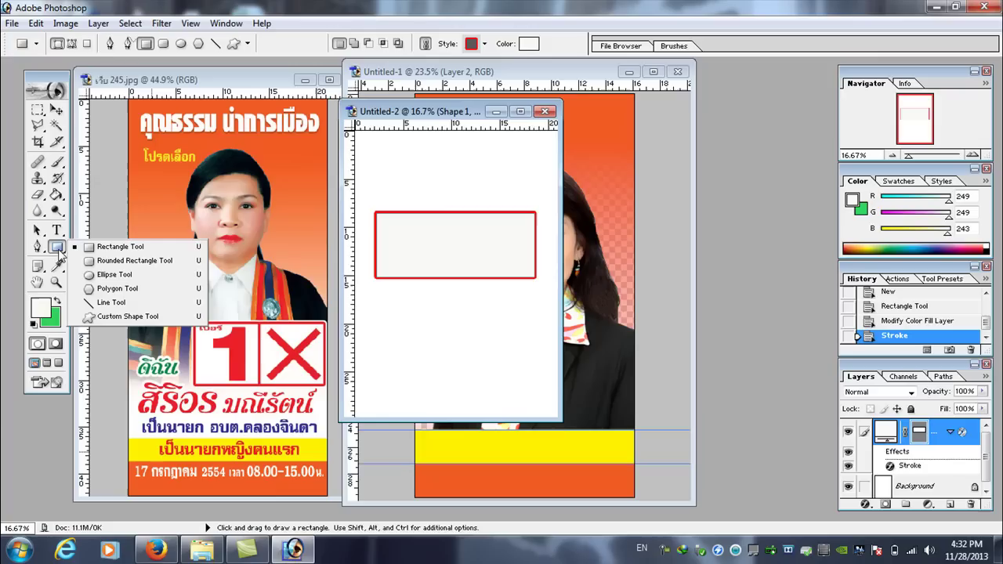
- Draw a red vertical divider through the box and two diagonals forming an X in the right half
left_click(114, 303)
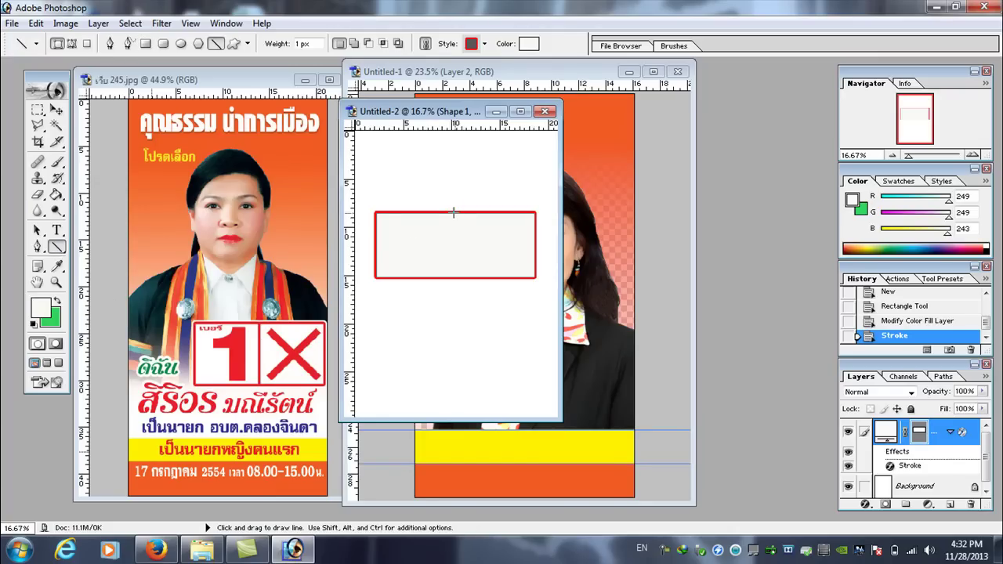
left_click_drag(451, 212, 452, 281)
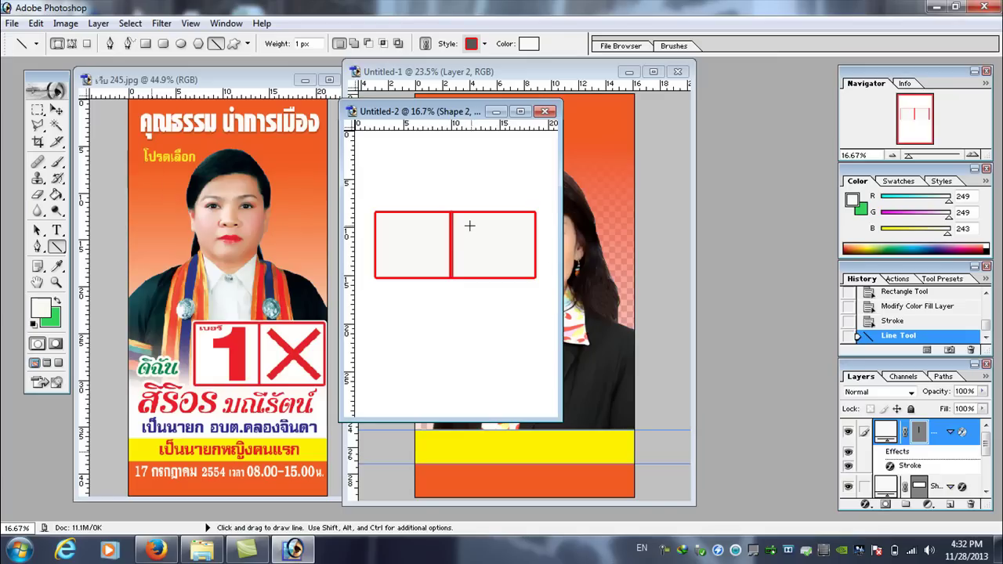
left_click_drag(489, 239, 524, 273)
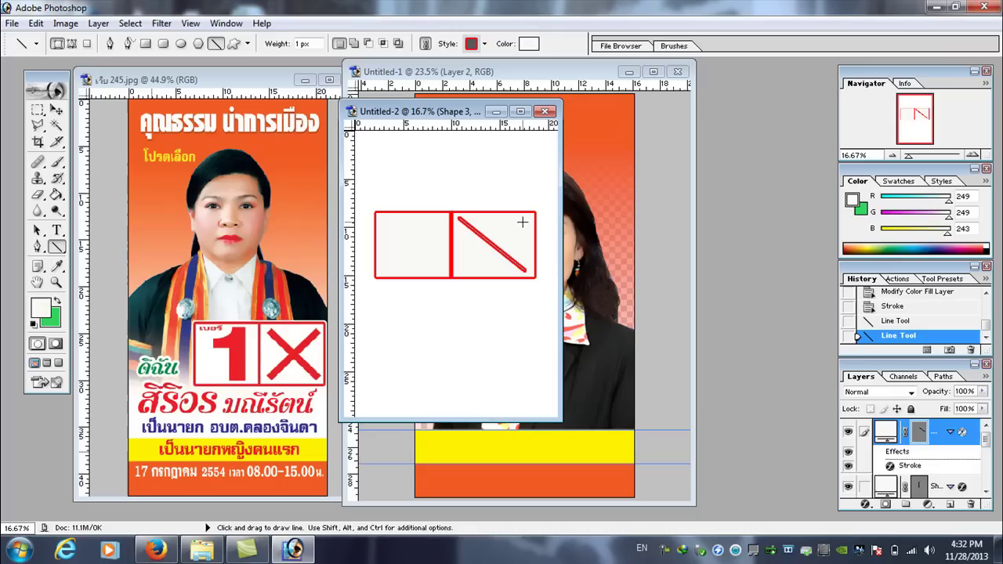
left_click_drag(522, 220, 462, 270)
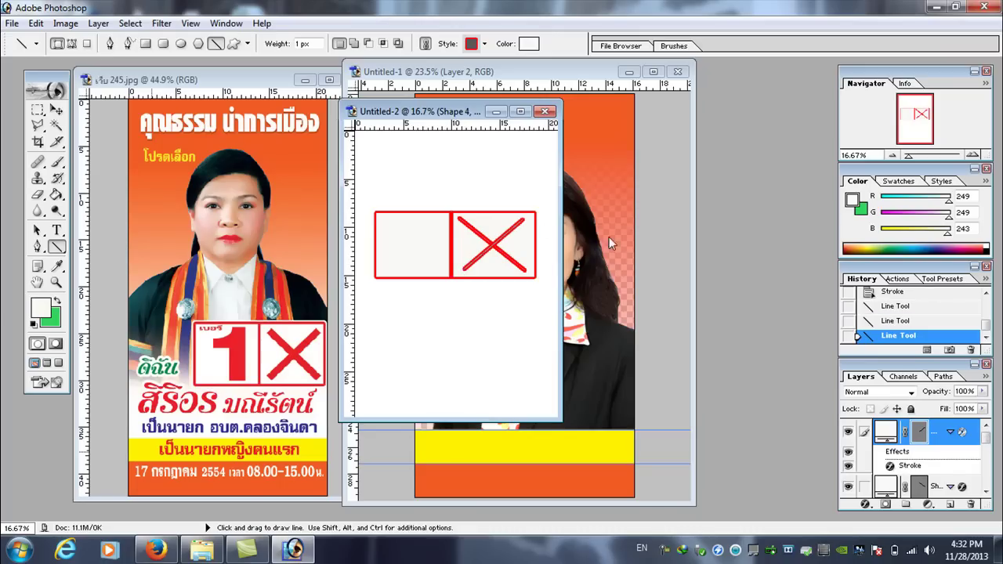
left_click(57, 229)
- Type a red numeral 1 and move it into the box's left cell
left_click(413, 239)
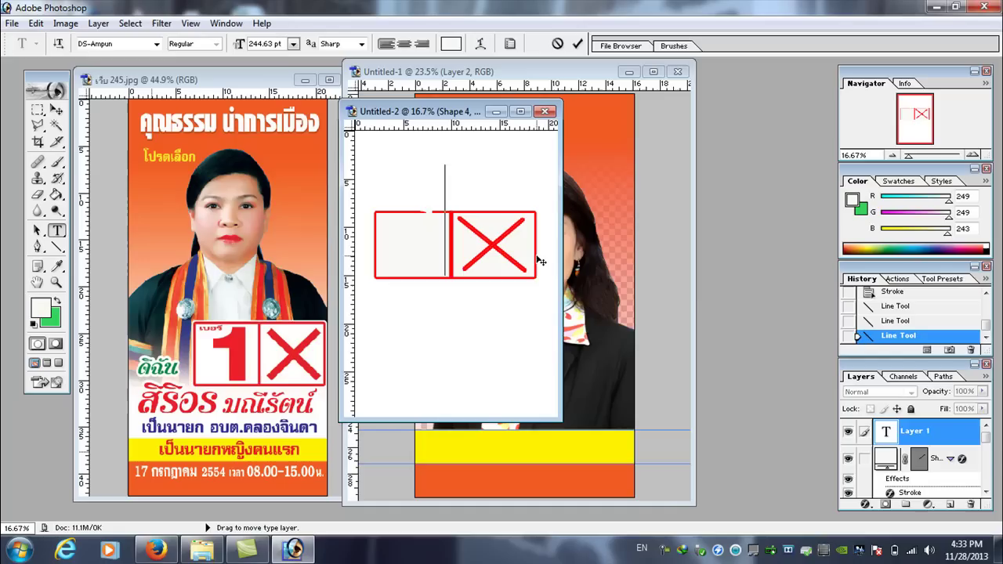
key("BackSpace")
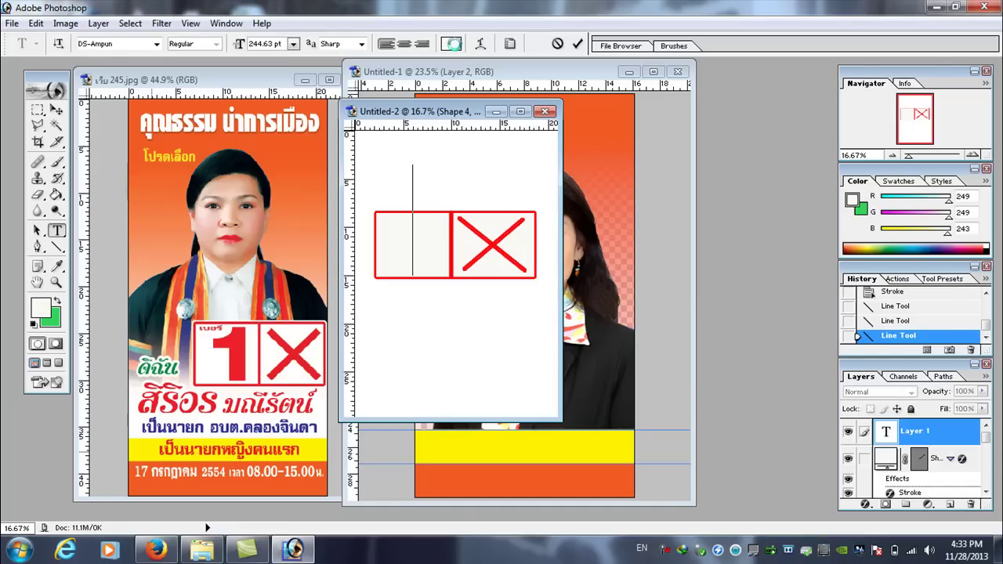
left_click(452, 44)
left_click(815, 196)
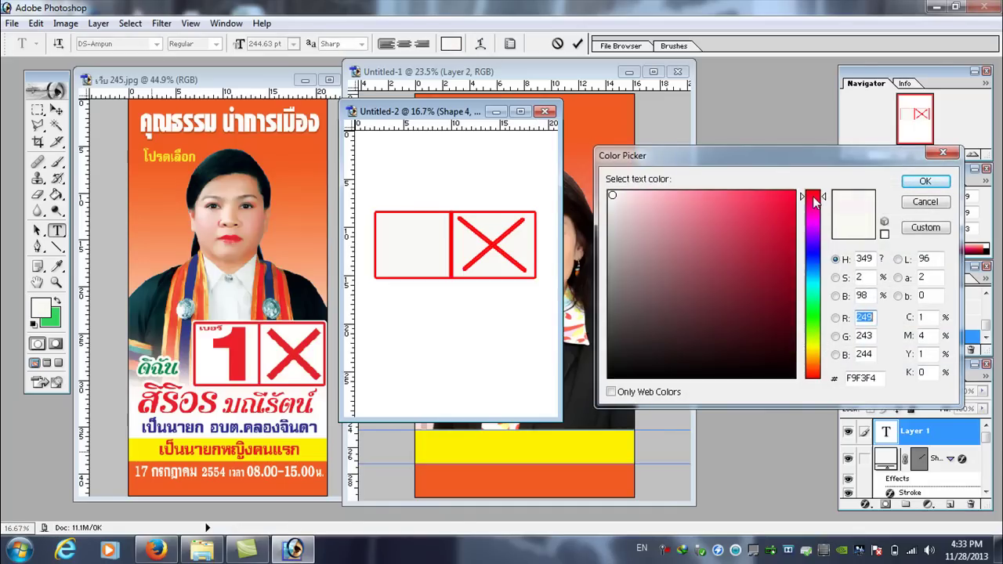
left_click(925, 181)
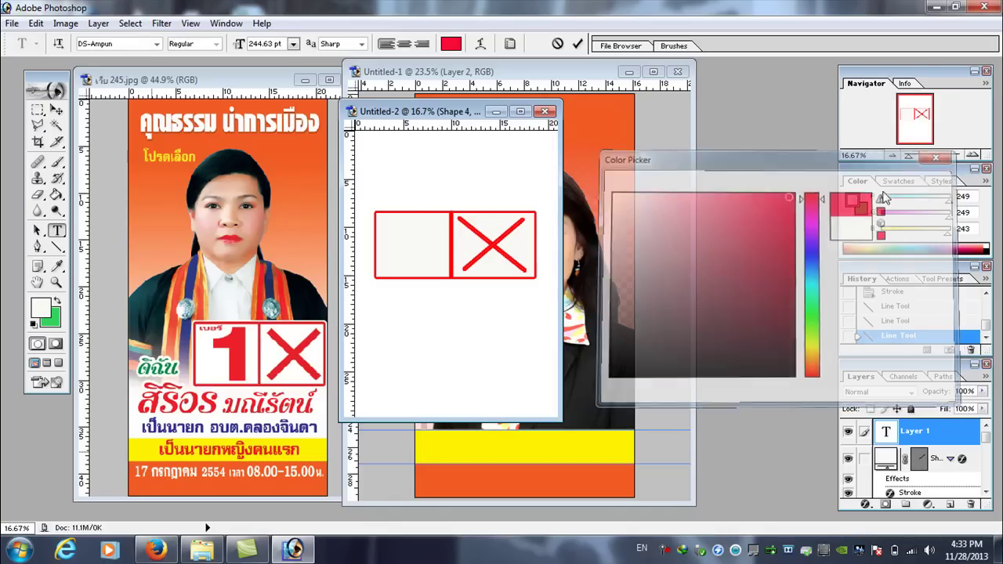
type("1")
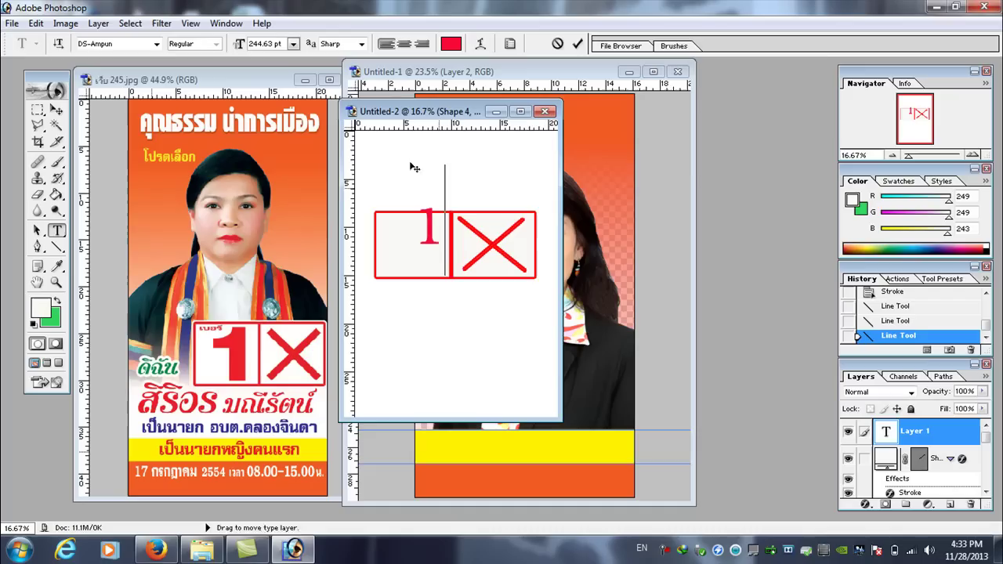
left_click(55, 109)
left_click_drag(430, 234, 414, 261)
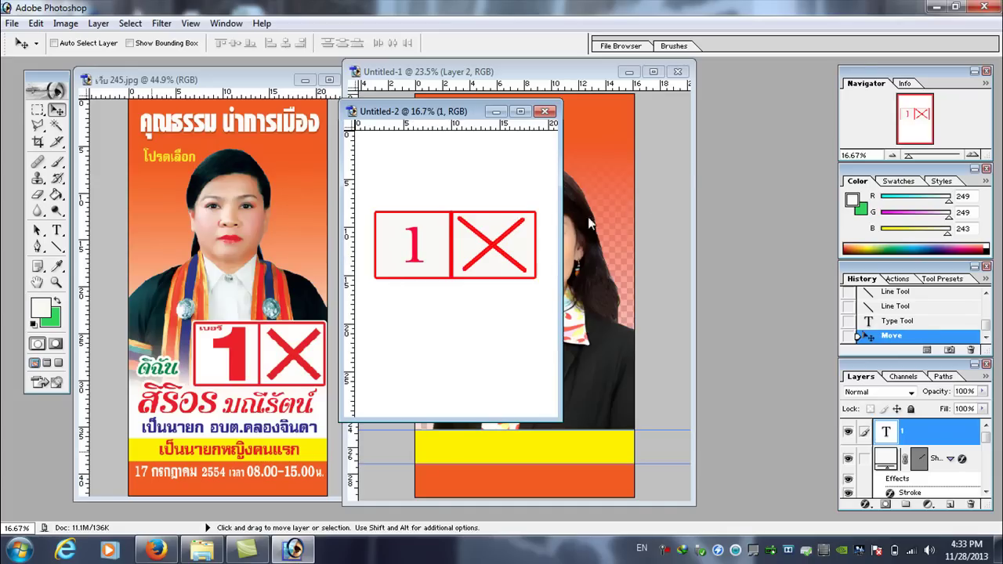
- Nudge the 1 slightly lower and zoom in on the number box
left_click_drag(418, 259, 410, 263)
left_click_drag(909, 156, 924, 167)
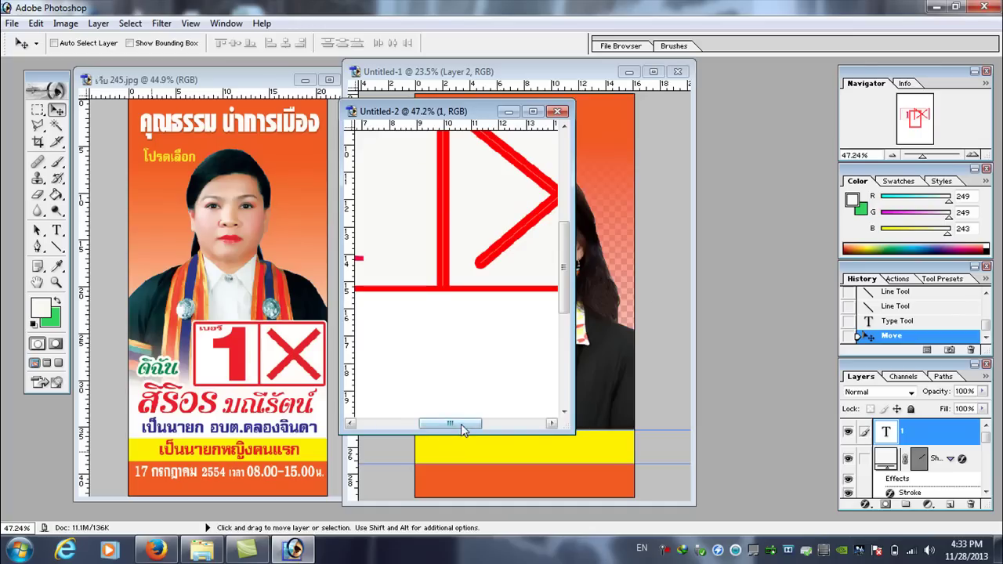
left_click_drag(461, 424, 399, 424)
left_click_drag(562, 247, 562, 220)
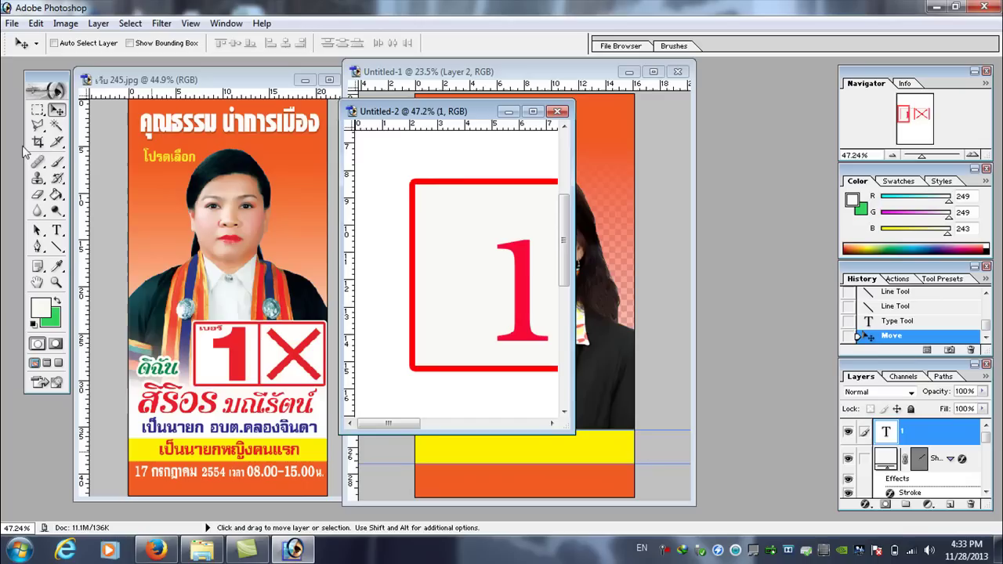
- Add a 48 pt text layer above the 1 reading the Thai label เบอร์
left_click(56, 231)
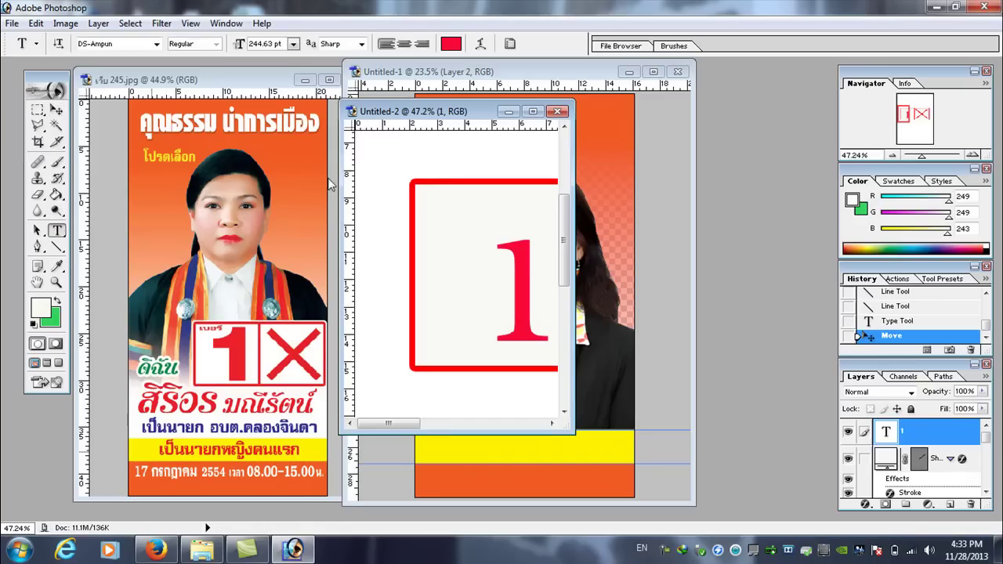
left_click(441, 205)
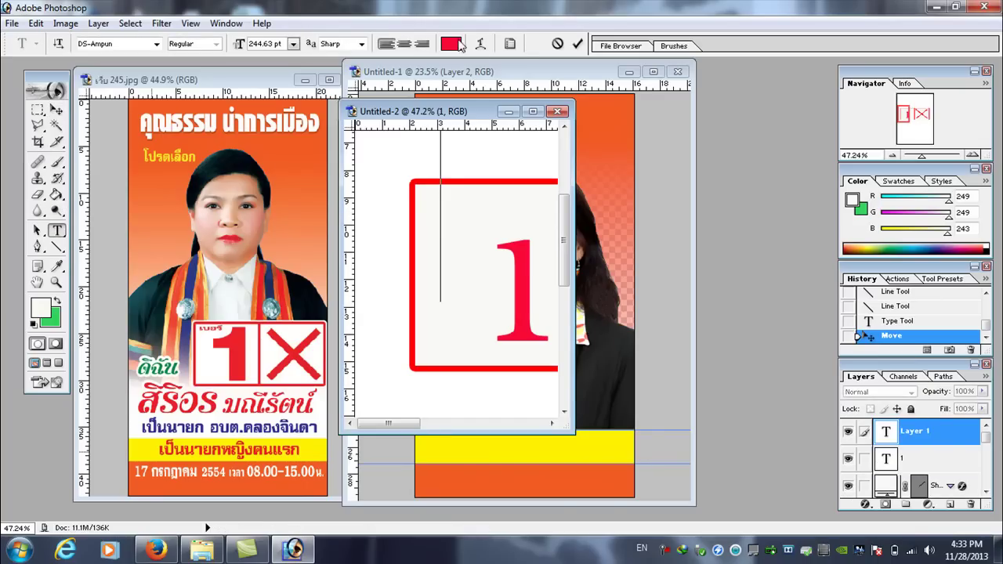
left_click(293, 44)
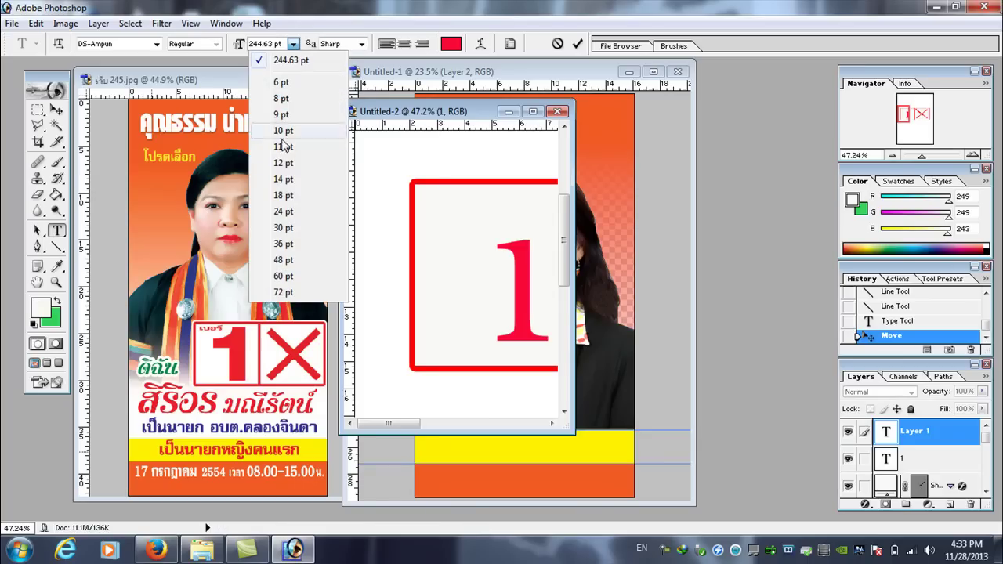
left_click(303, 259)
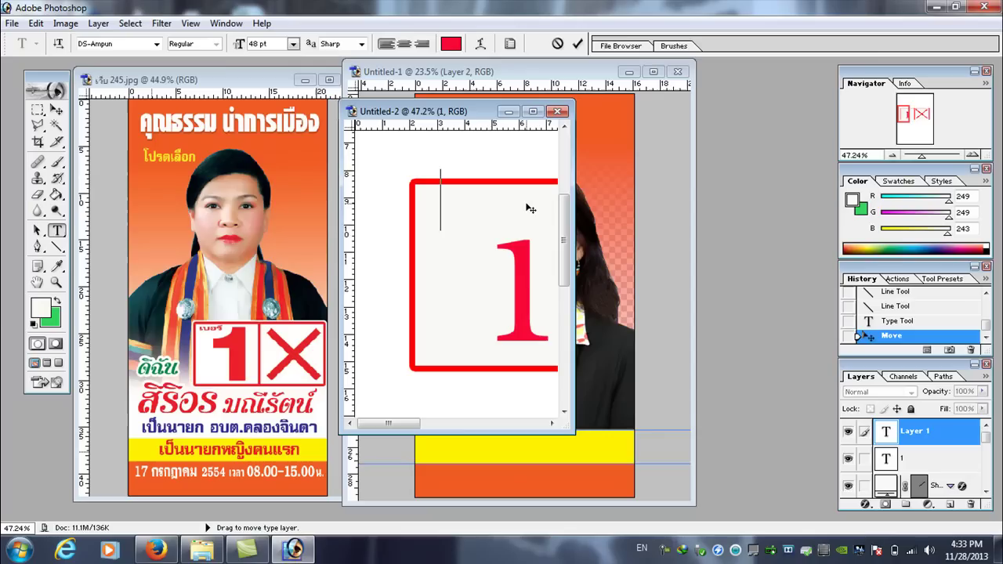
type("g")
key("BackSpace")
key("grave")
type("เบอร")
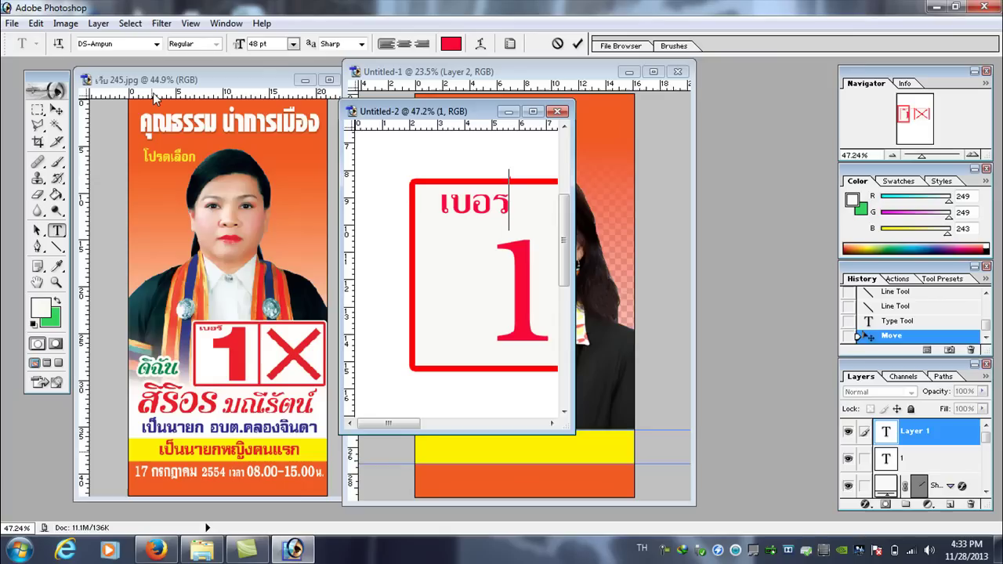
- Commit the Thai label, nudge it down two steps, and zoom back out
key("ctrl+Return")
key("v")
key("Down")
key("Down")
key("Down")
key("Down")
key("Down")
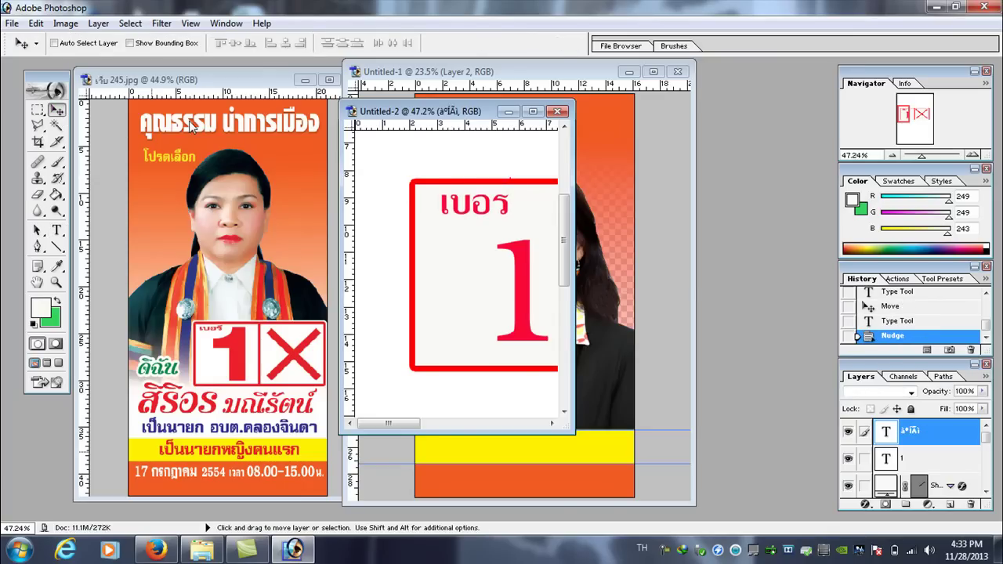
key("Down")
key("Down")
key("Down")
key("Down")
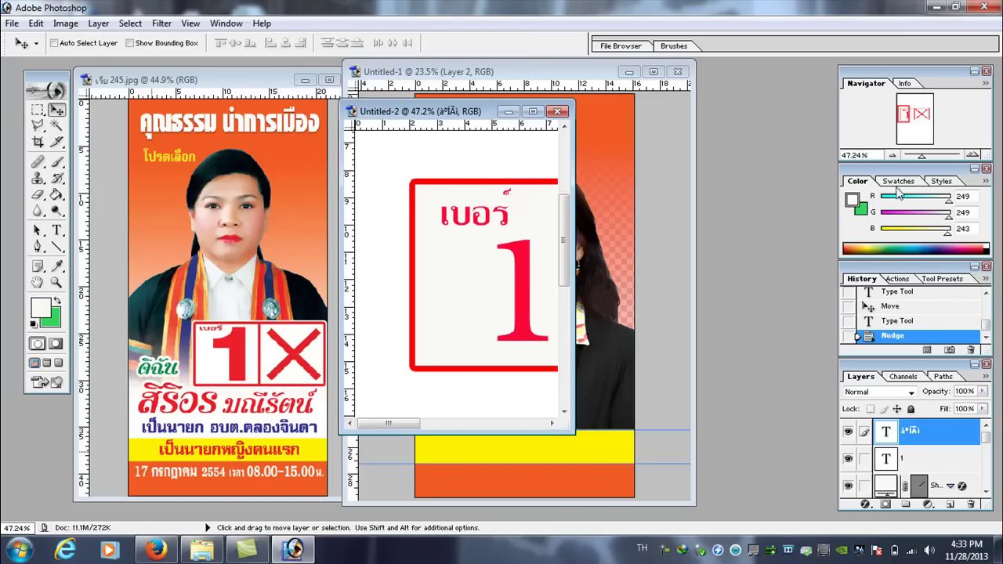
left_click_drag(925, 156, 908, 157)
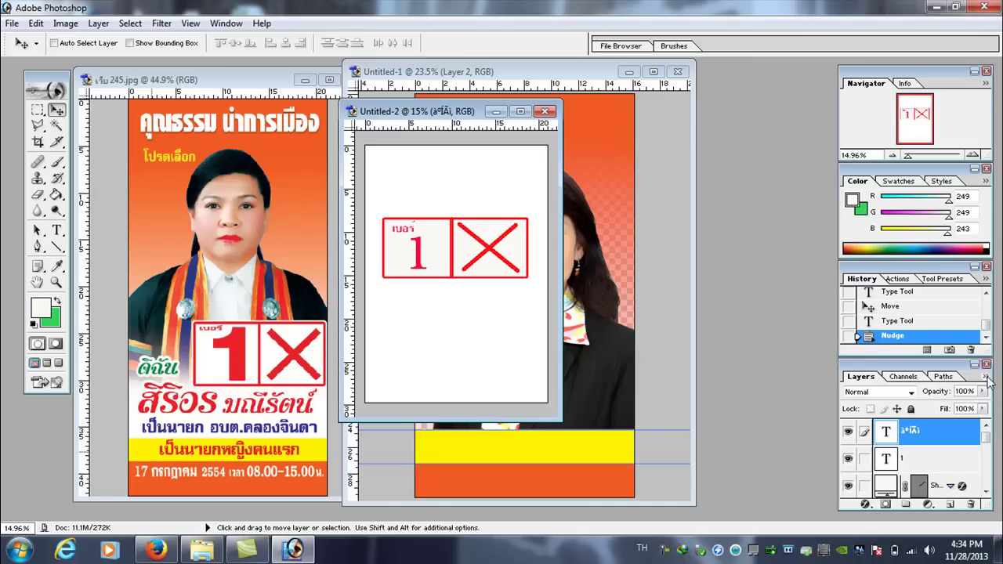
- Merge the visible layers, then select the number box and drag it onto the Untitled-1 poster
left_click(986, 377)
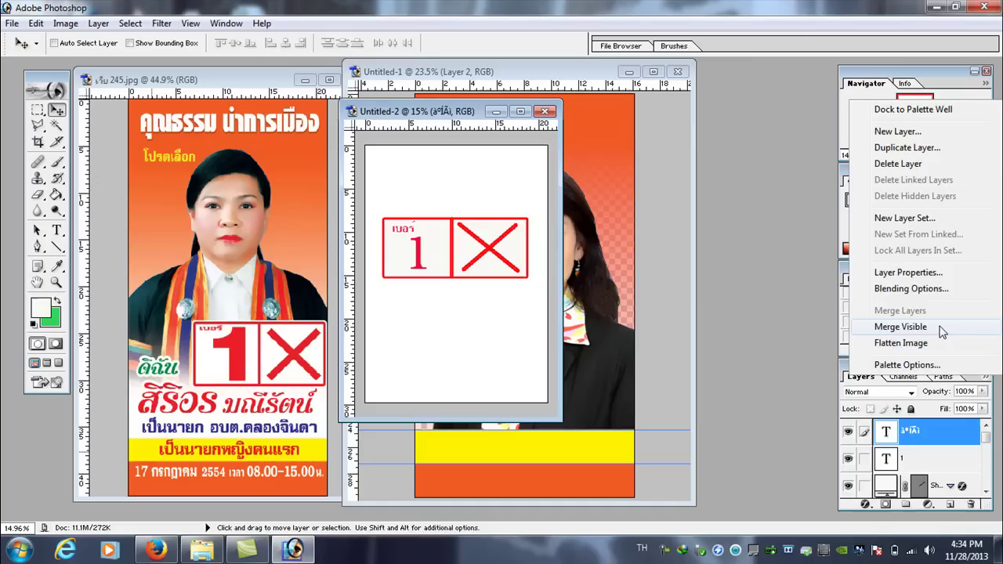
left_click(900, 326)
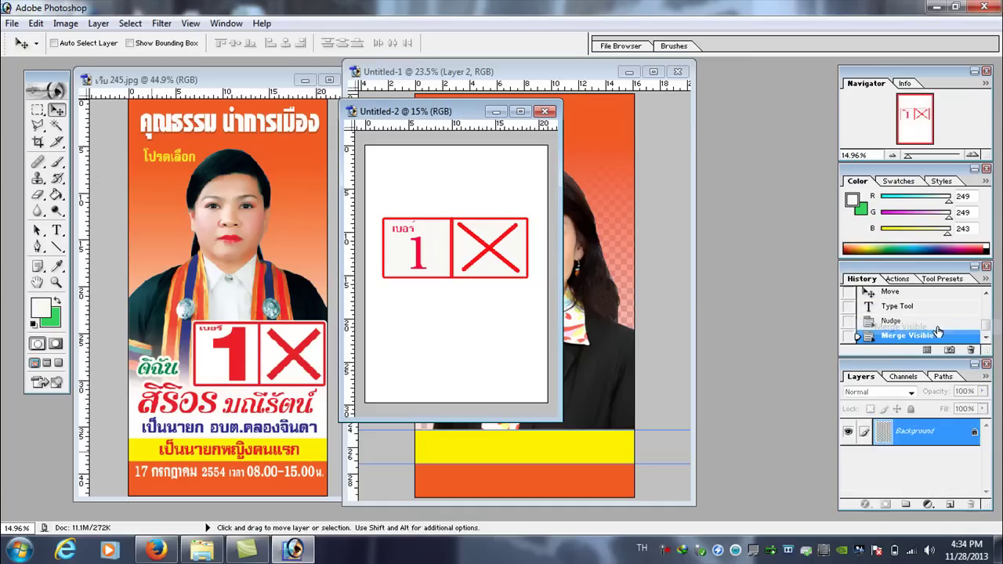
left_click(36, 111)
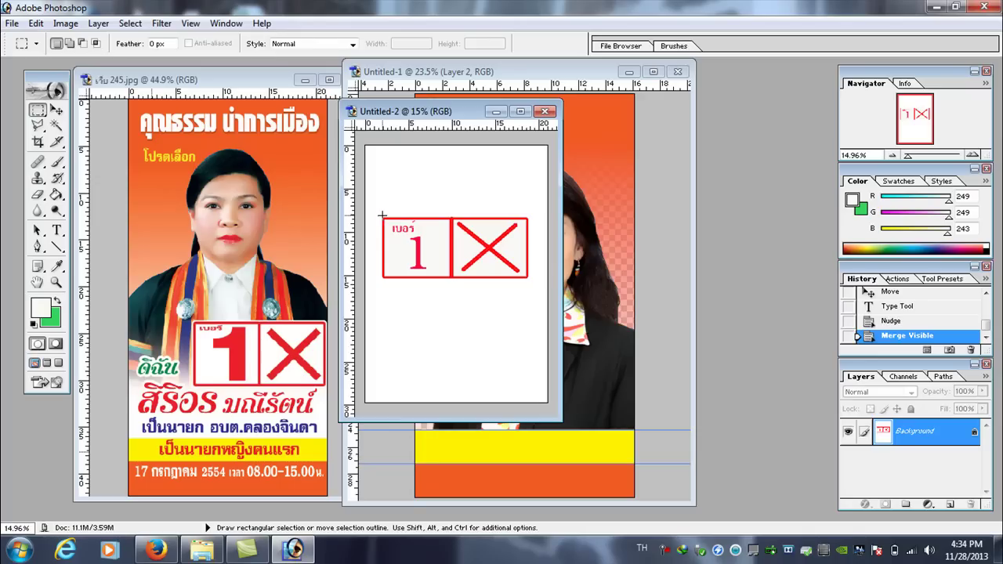
left_click_drag(401, 220, 527, 281)
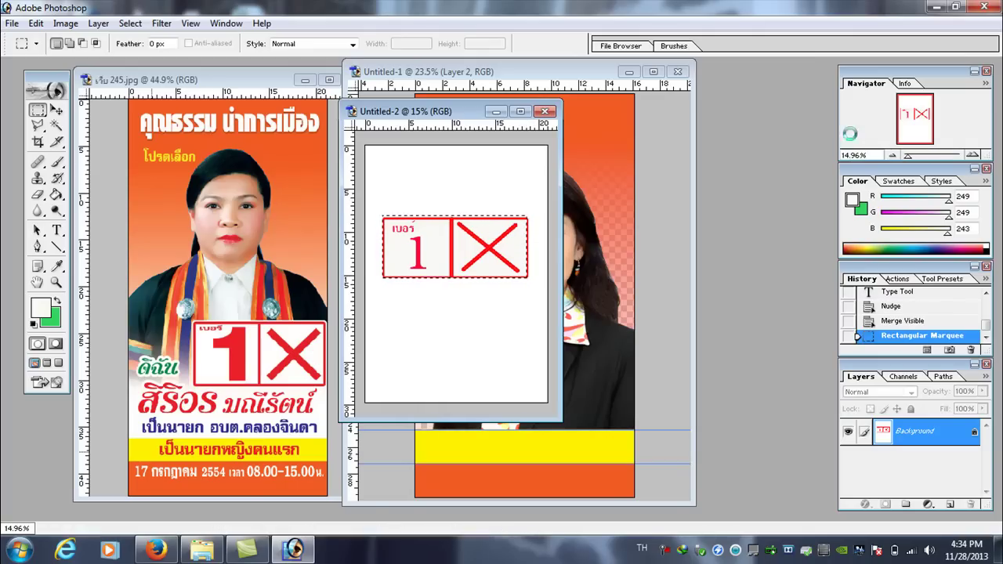
key("ctrl+Up")
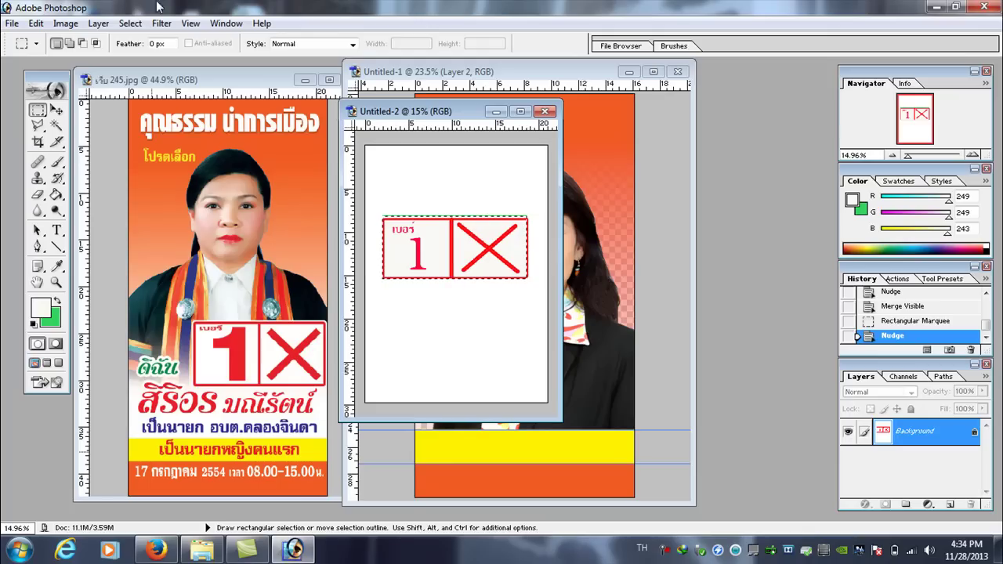
left_click_drag(506, 266, 535, 378)
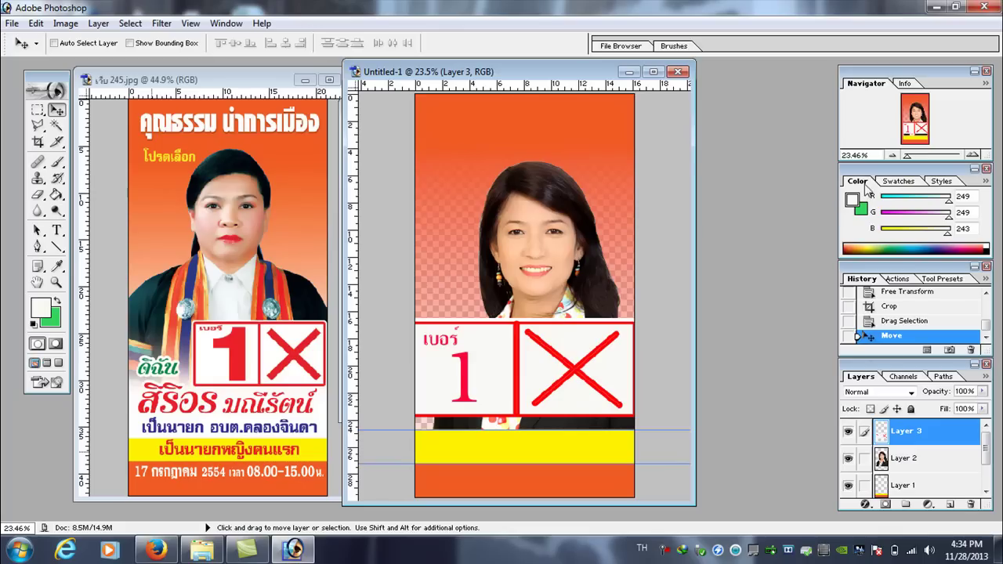
- Scale the Layer 3 number box to about half size and place it at the poster's right edge
left_click(36, 23)
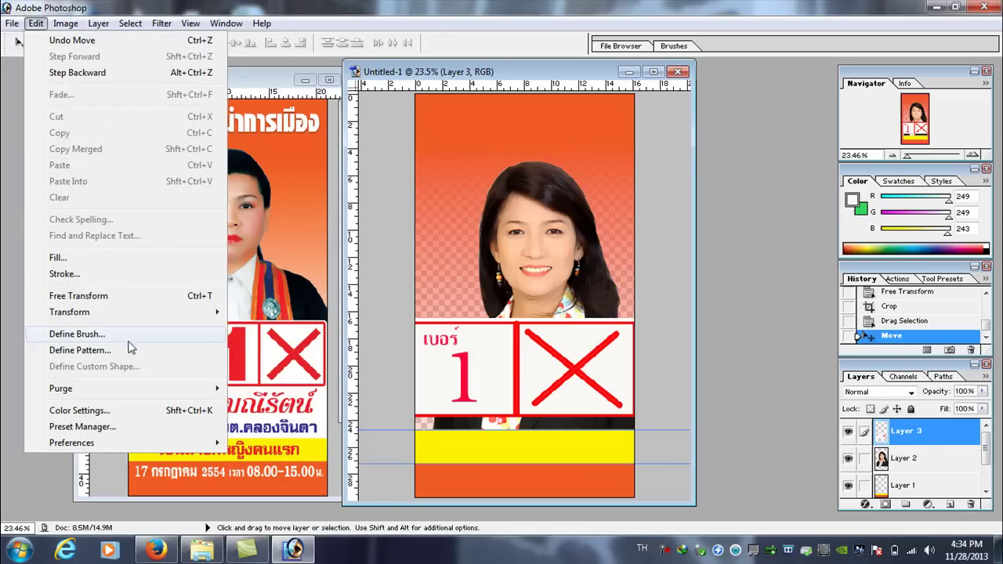
mouse_move(149, 314)
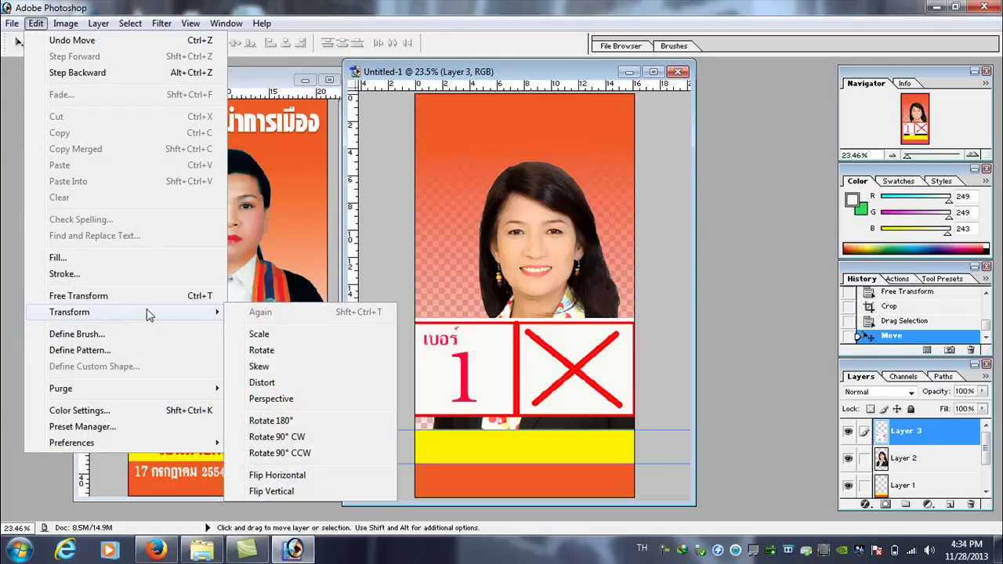
left_click(280, 334)
left_click_drag(416, 321, 531, 373)
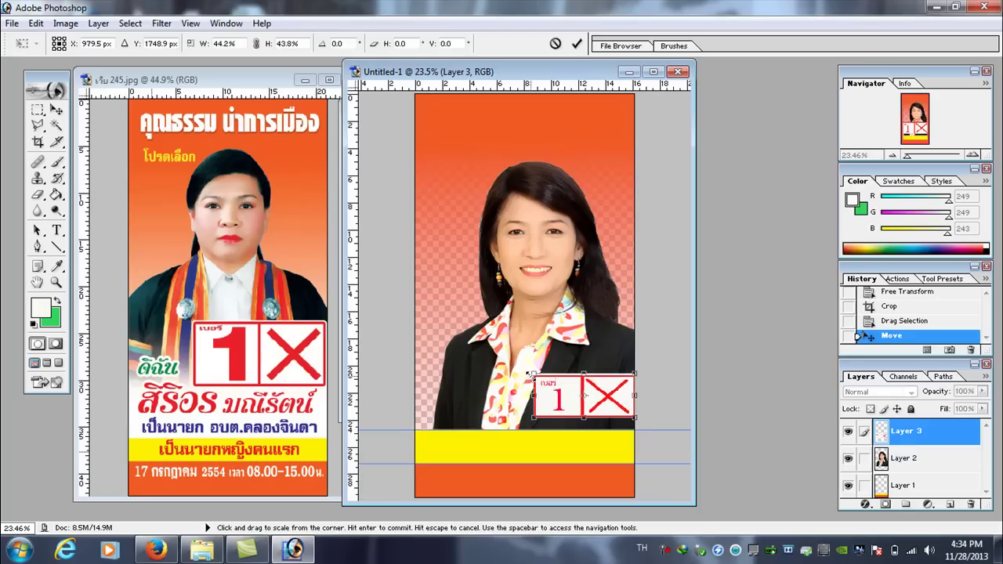
left_click_drag(594, 395, 588, 362)
left_click_drag(527, 343, 521, 335)
left_click_drag(581, 359, 586, 334)
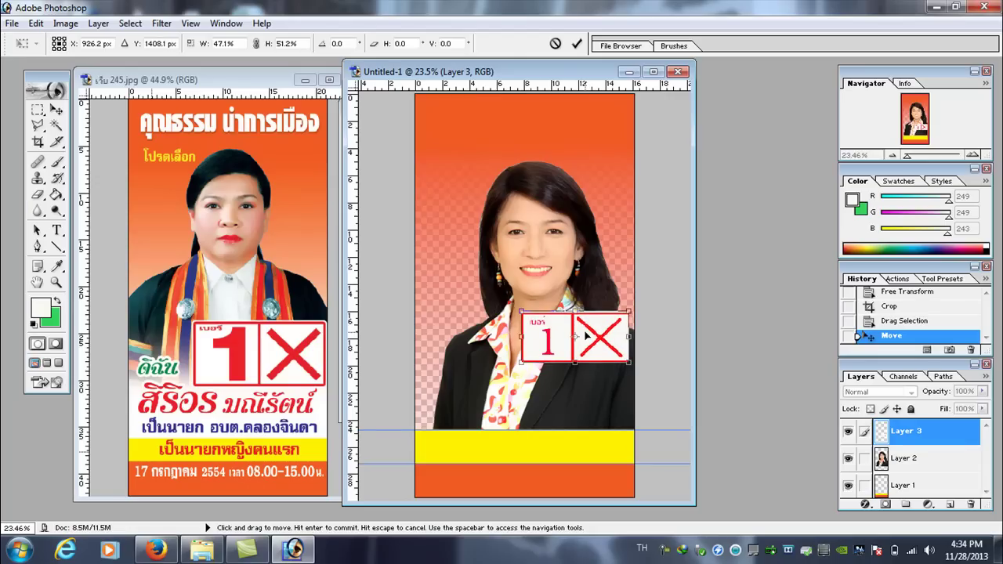
key("Return")
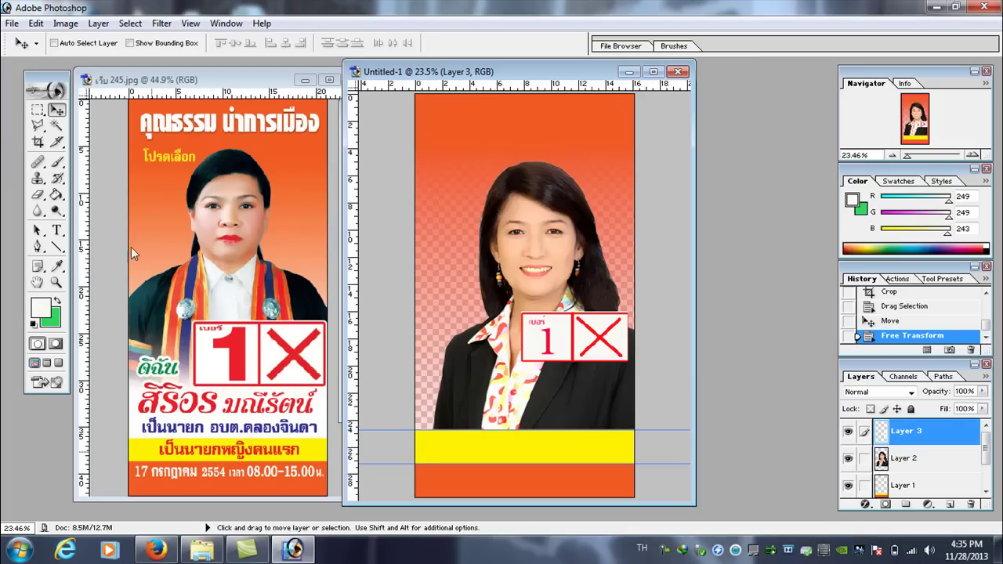
- Create Untitled-3, a blank white A4 document at 200 pixels/inch, and centre its window
left_click(12, 25)
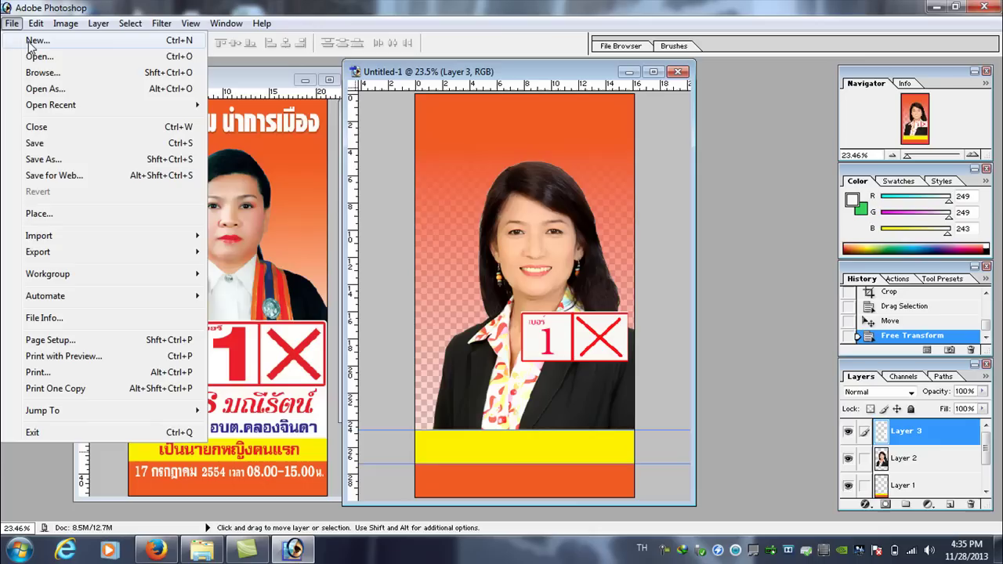
left_click(35, 40)
left_click(635, 183)
left_click_drag(141, 94, 358, 117)
left_click(38, 111)
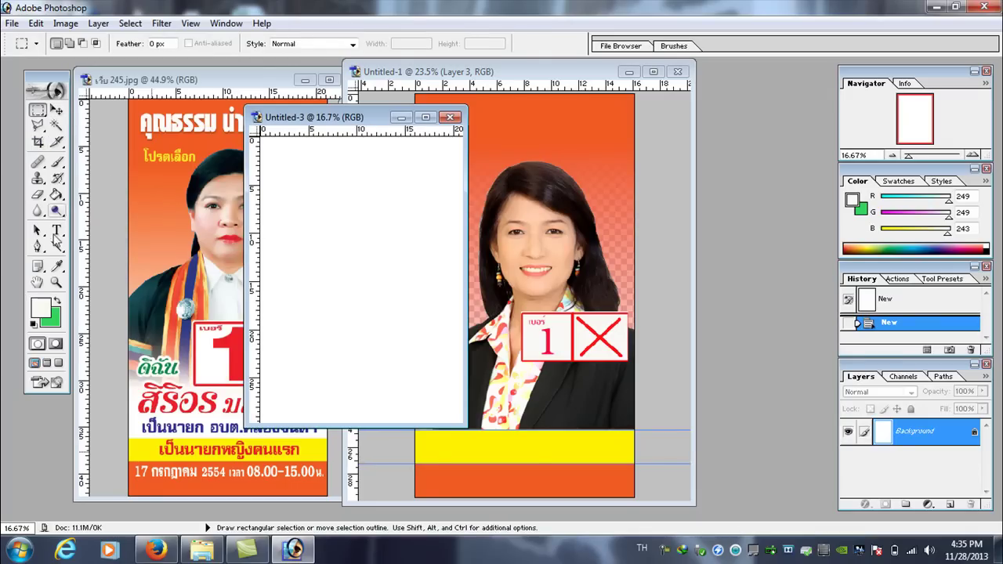
left_click(57, 247)
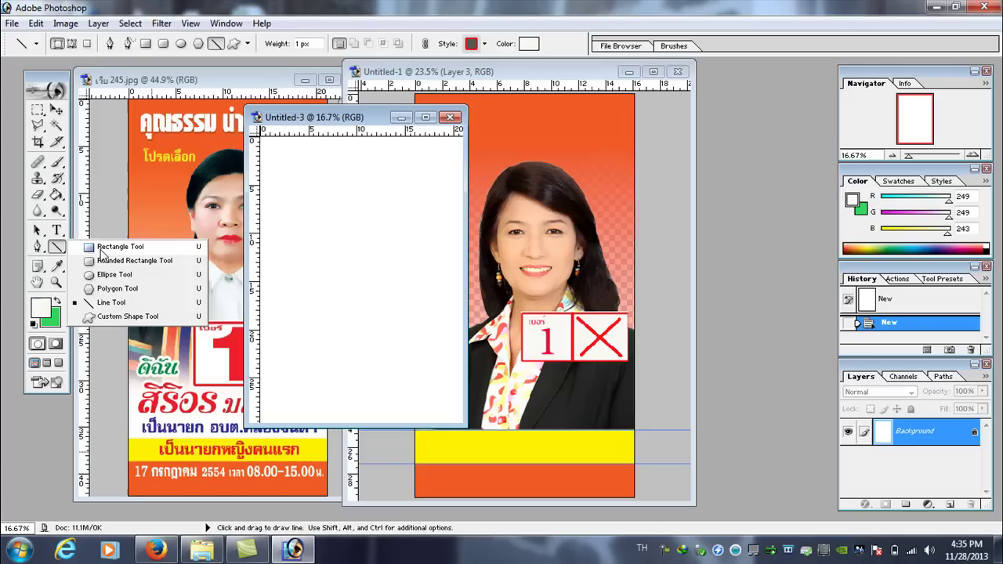
left_click(37, 111)
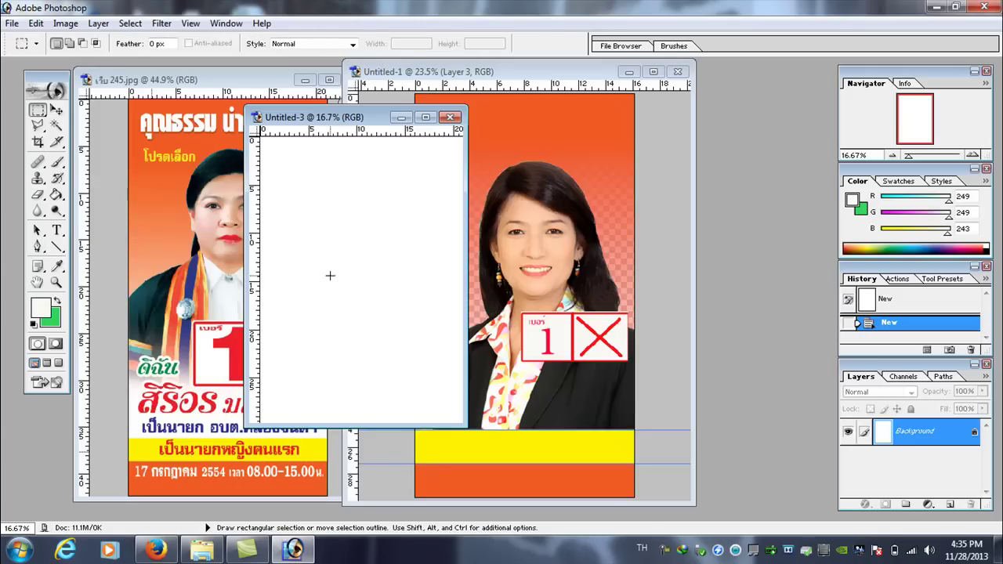
- Select a wide rectangle in Untitled-3 and feather it by 20 px
left_click_drag(277, 233, 454, 287)
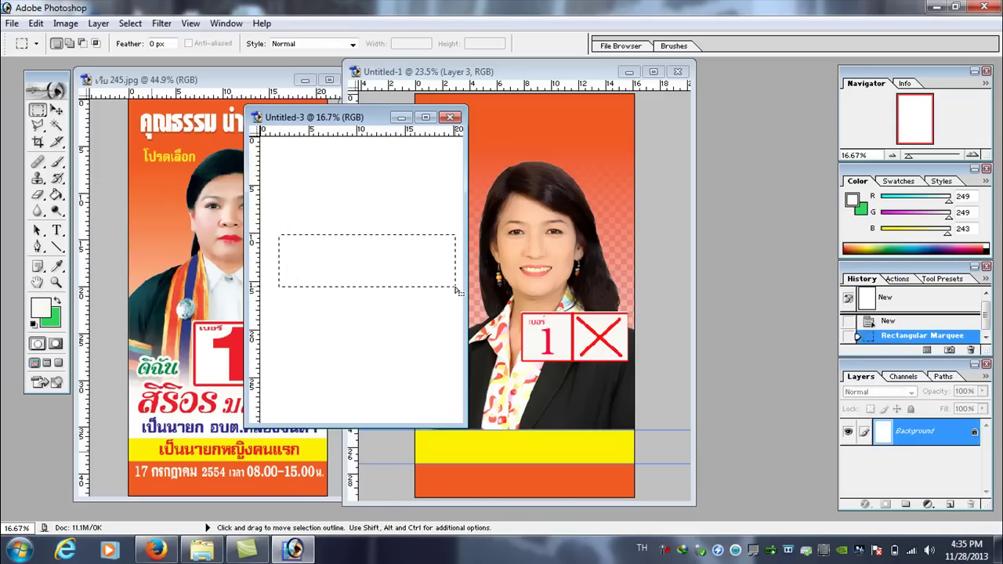
left_click(402, 267)
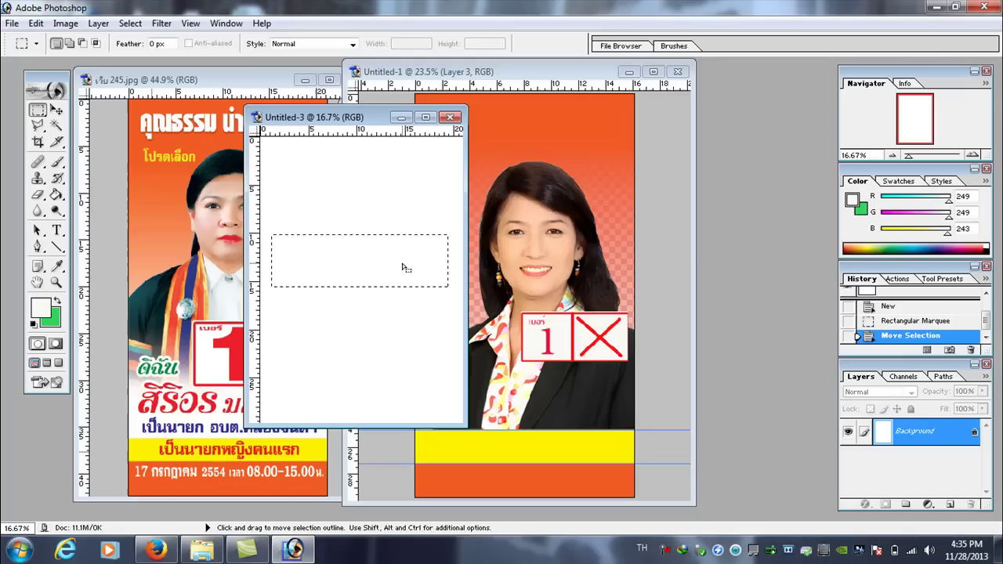
left_click(131, 23)
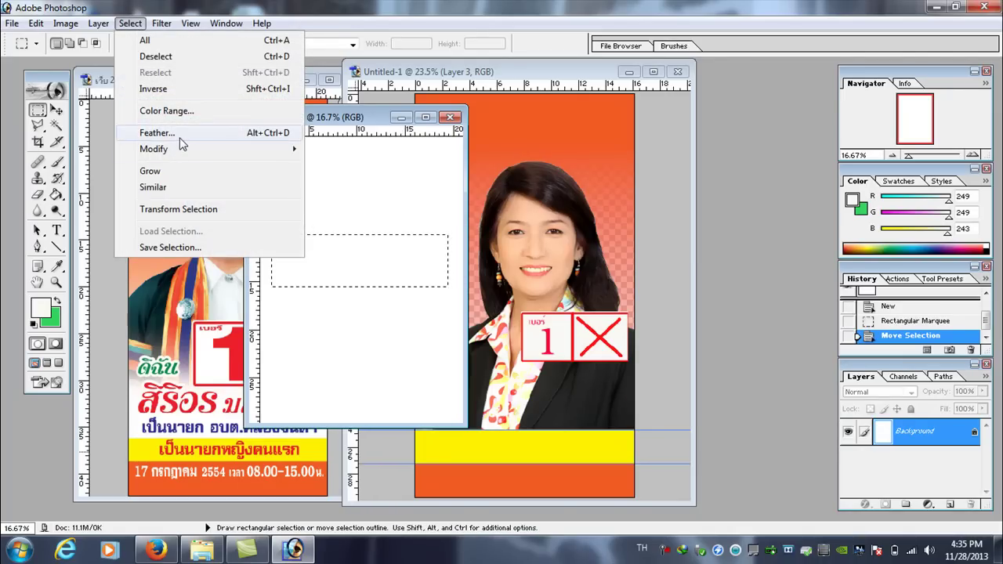
left_click(168, 133)
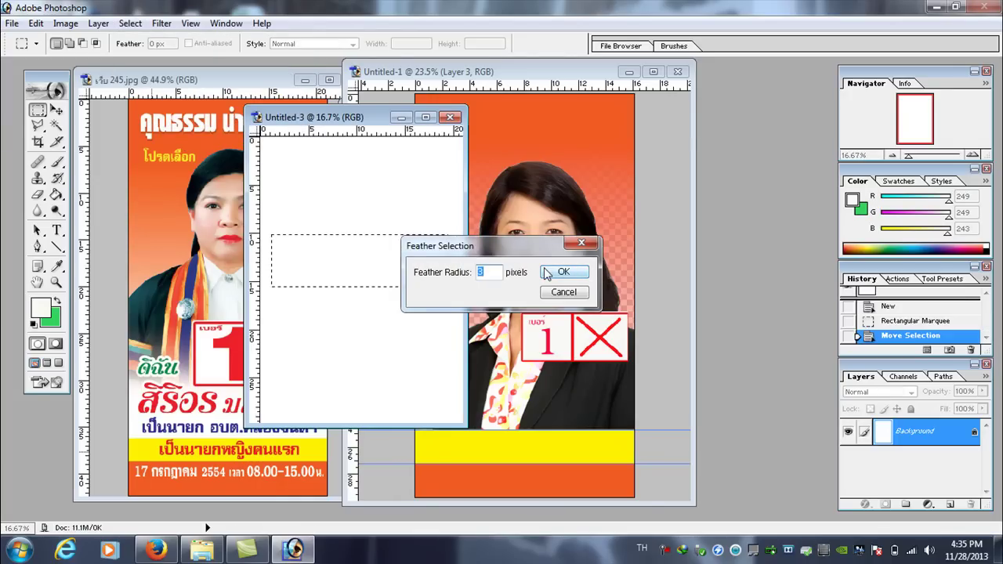
key("alt+shift")
type("20")
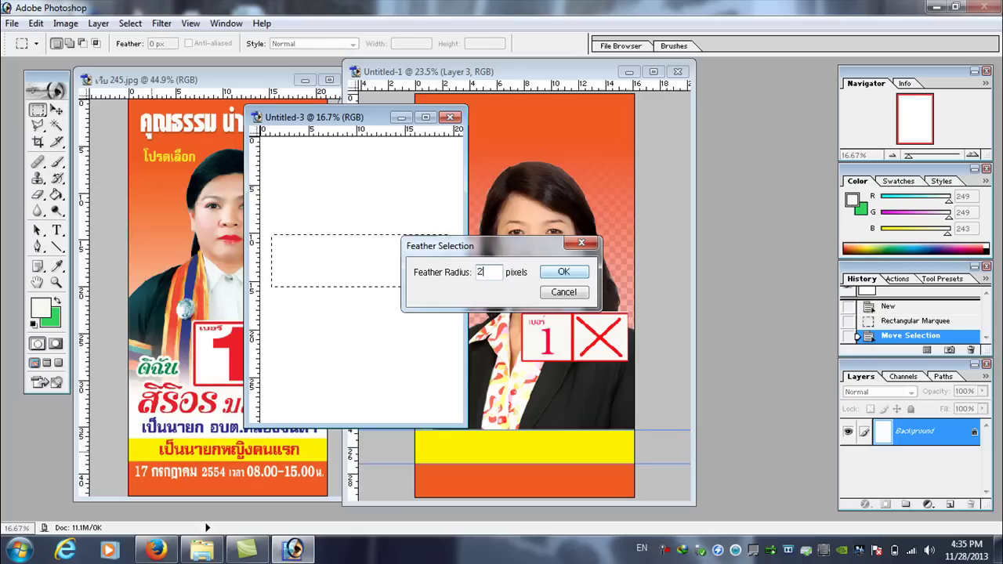
left_click(567, 271)
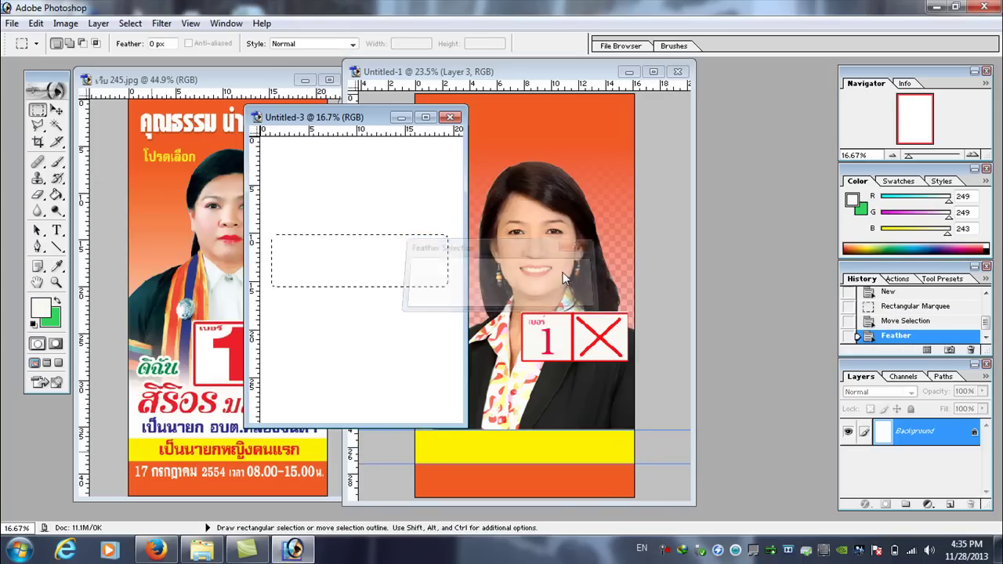
- Drag the soft-edged white patch over to the poster
left_click_drag(306, 118, 231, 77)
left_click(55, 110)
left_click_drag(278, 222, 503, 394)
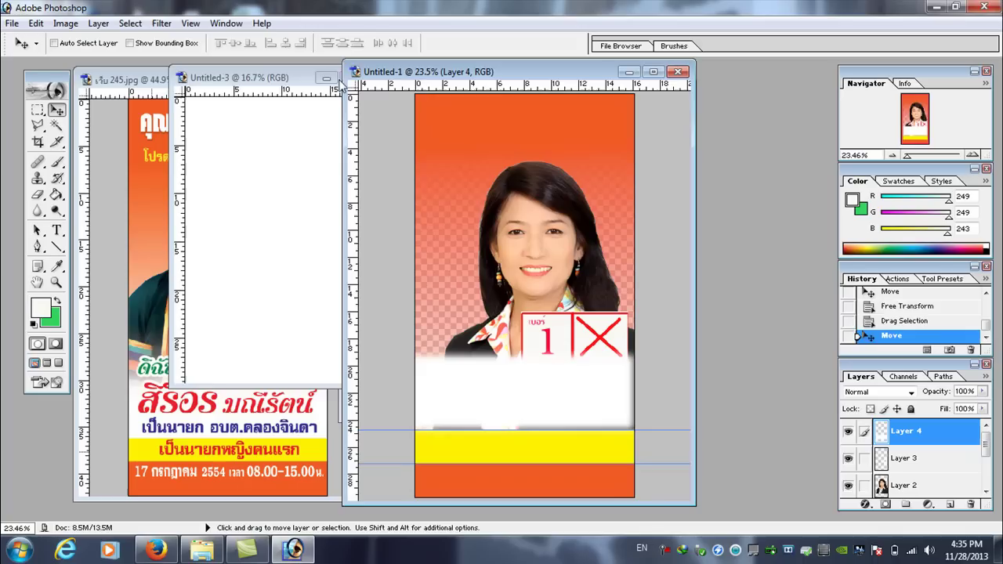
- Close the blank Untitled-3 document without saving
left_click(281, 81)
left_click(375, 78)
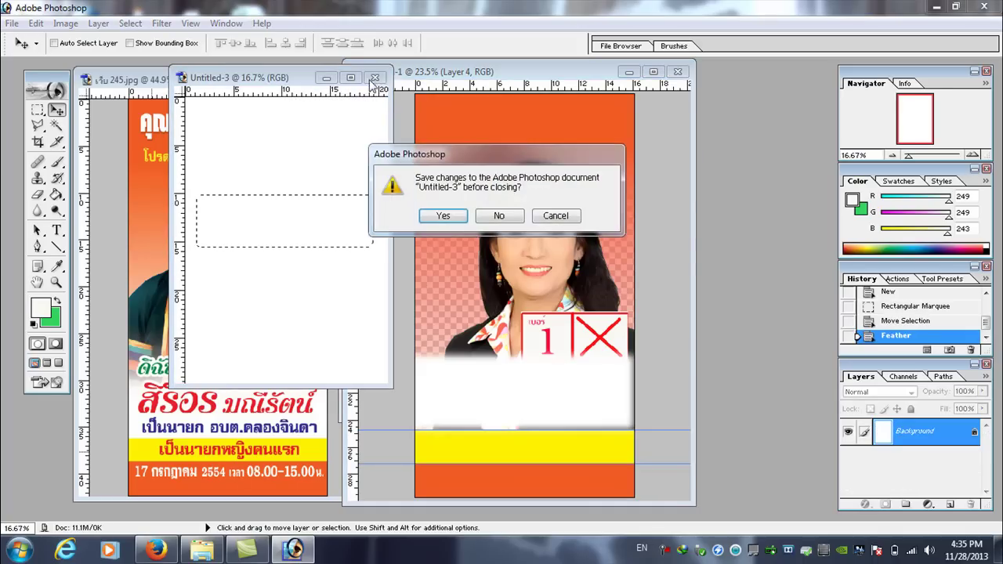
left_click(497, 220)
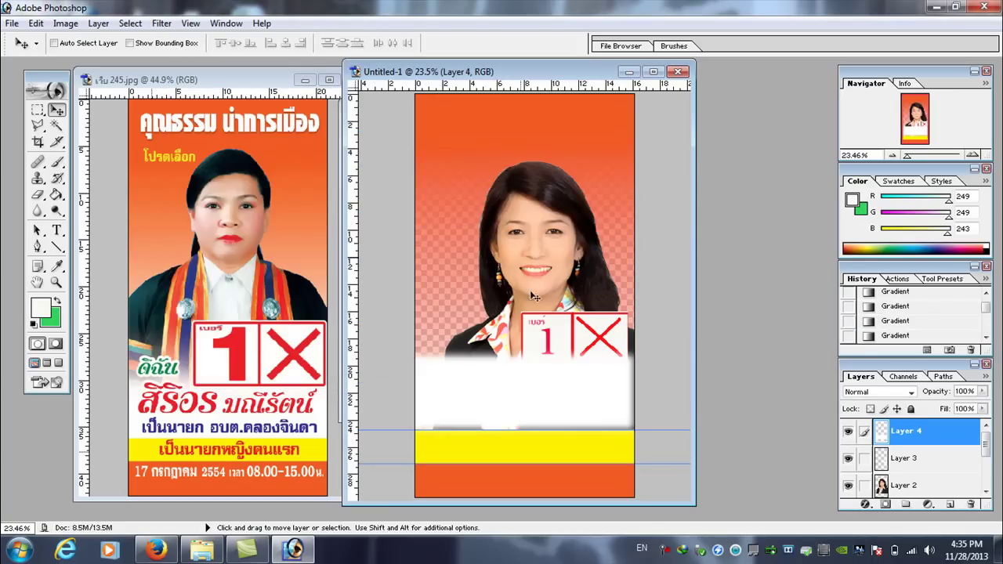
- Scale Layer 4's white band to the poster's full width and slightly flatter above the yellow band
left_click(12, 23)
mouse_move(36, 23)
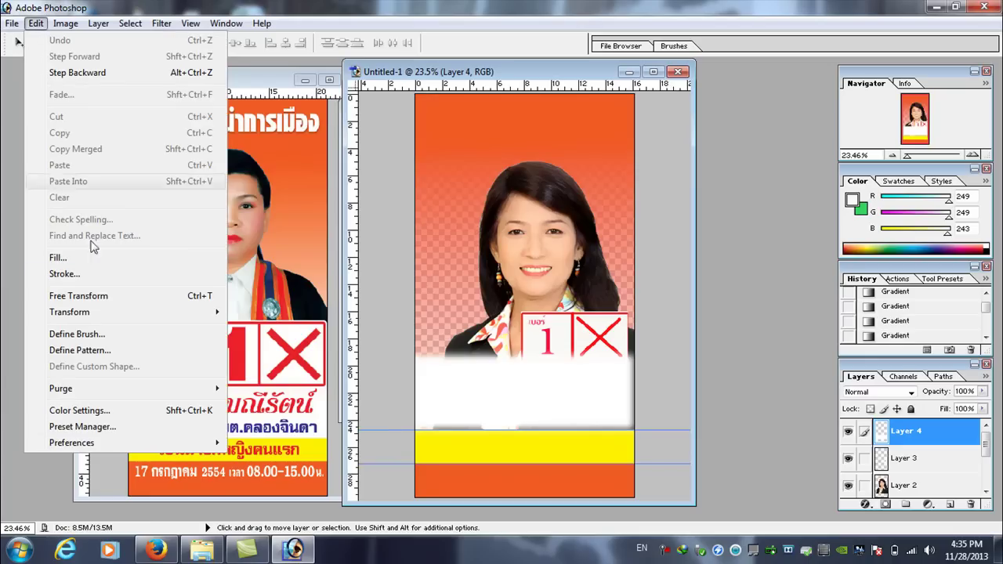
mouse_move(220, 312)
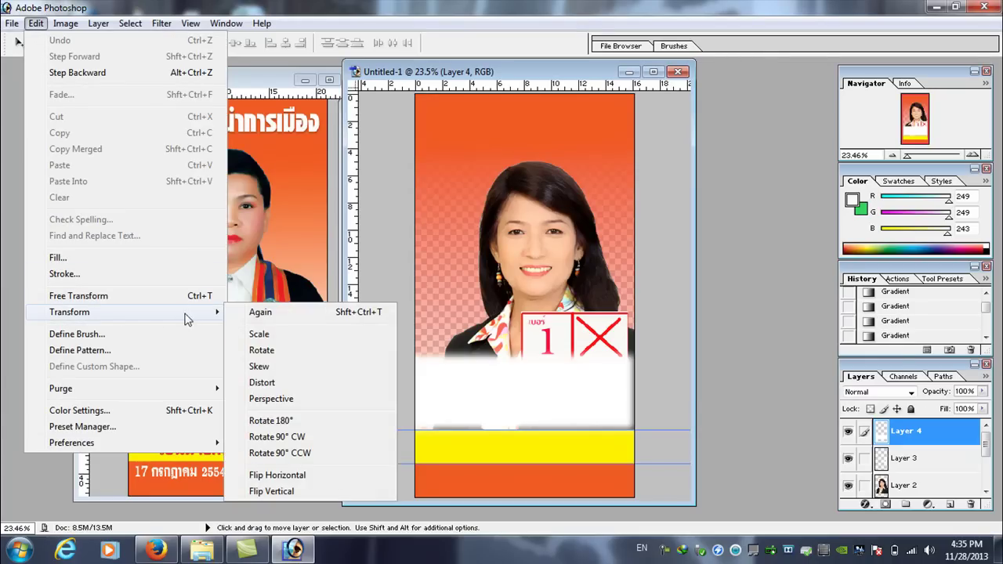
left_click(262, 334)
left_click_drag(509, 346, 509, 367)
left_click_drag(641, 402, 675, 404)
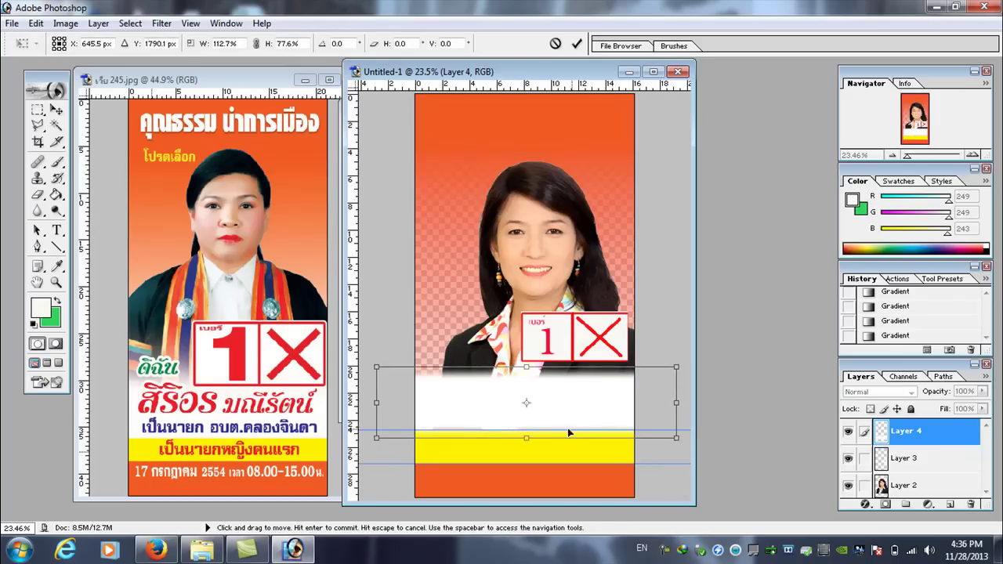
left_click_drag(526, 438, 527, 439)
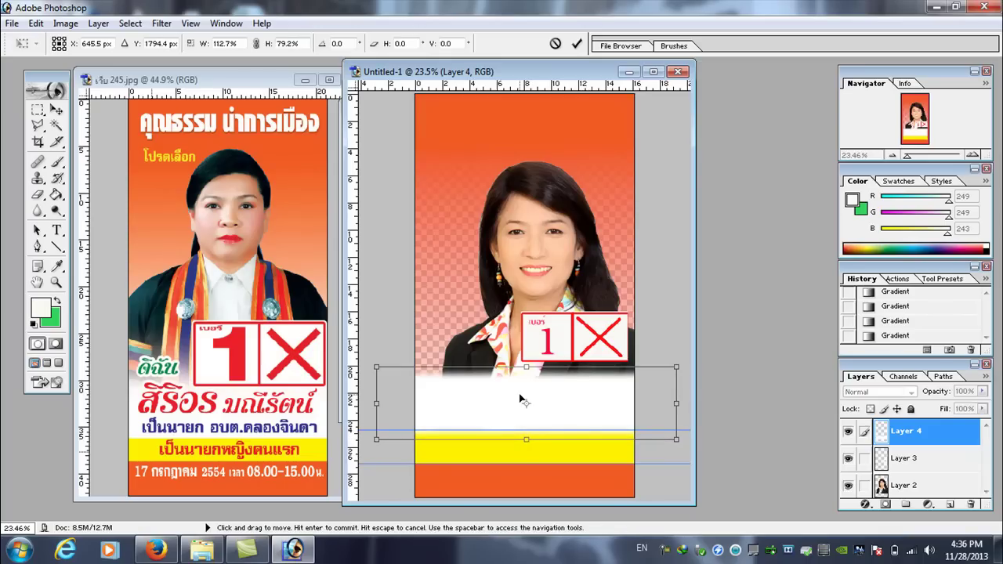
key("Return")
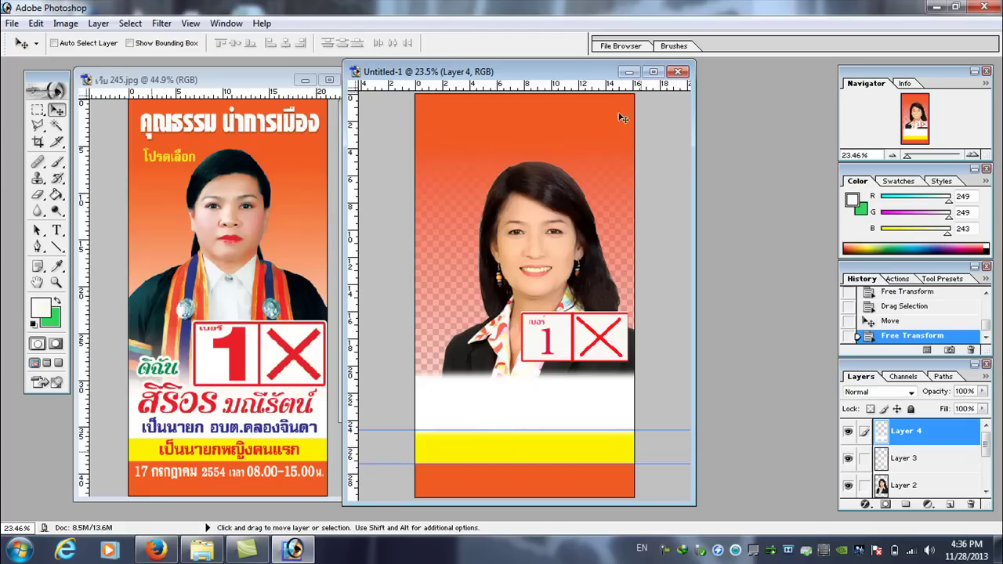
- Drag the portrait photo (Layer 2) higher on the poster, then reselect Layer 4
right_click(540, 224)
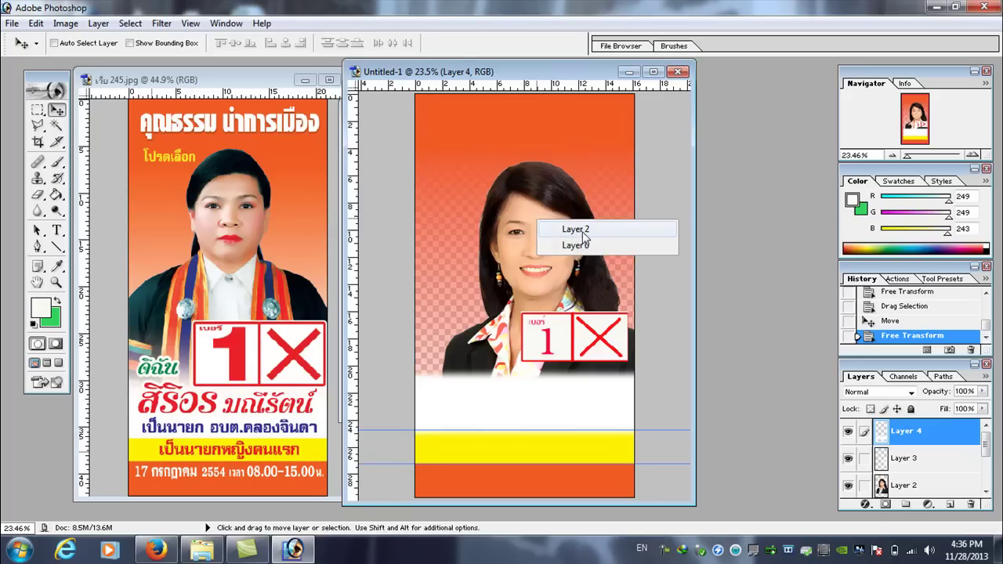
left_click(580, 229)
left_click_drag(555, 248, 552, 214)
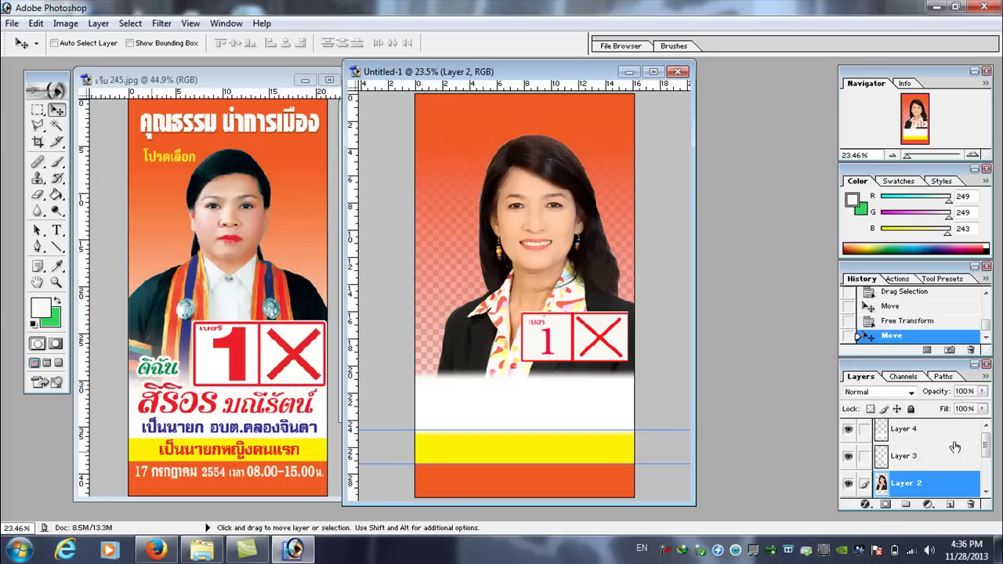
left_click_drag(988, 449, 988, 439)
left_click(917, 430)
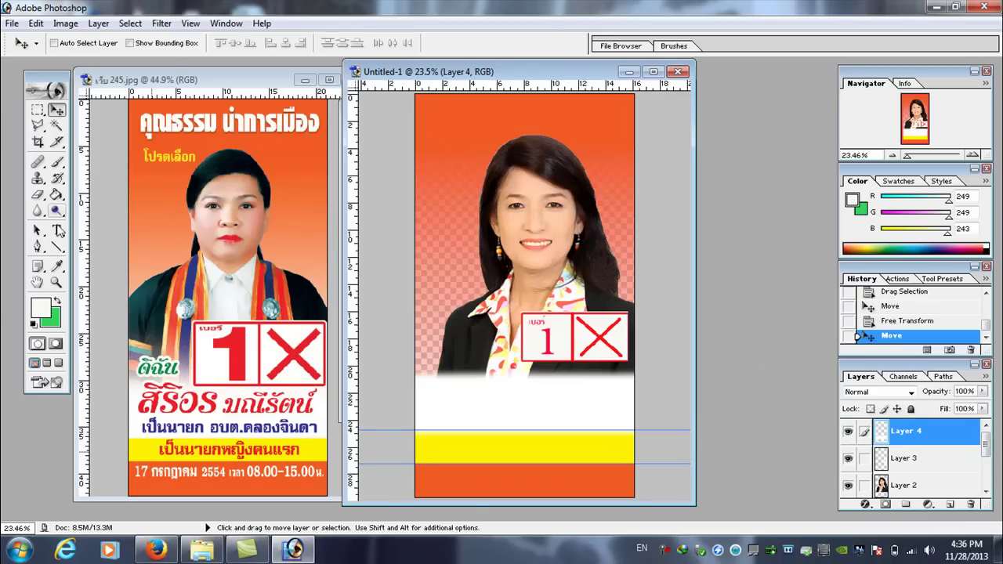
- Set the Type tool colour to near-white and type the Thai headline 'คุณธรรม นำการเมื' across the top
left_click(57, 232)
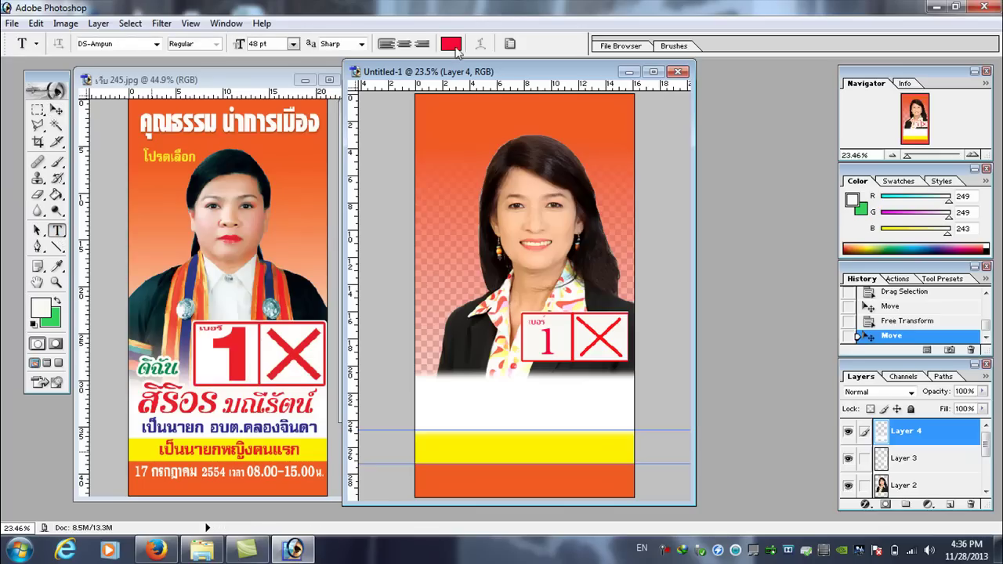
left_click(451, 44)
left_click(616, 191)
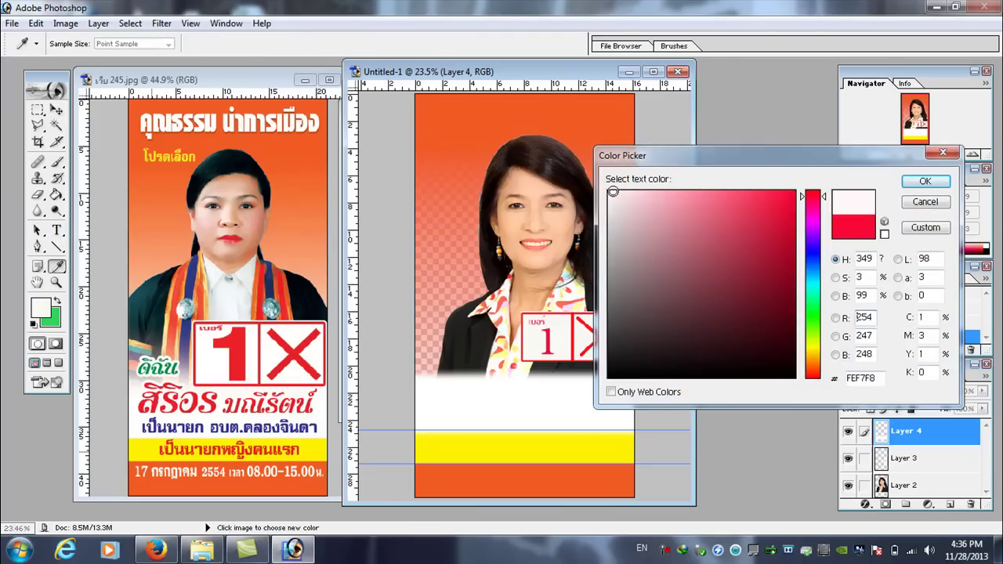
left_click(925, 181)
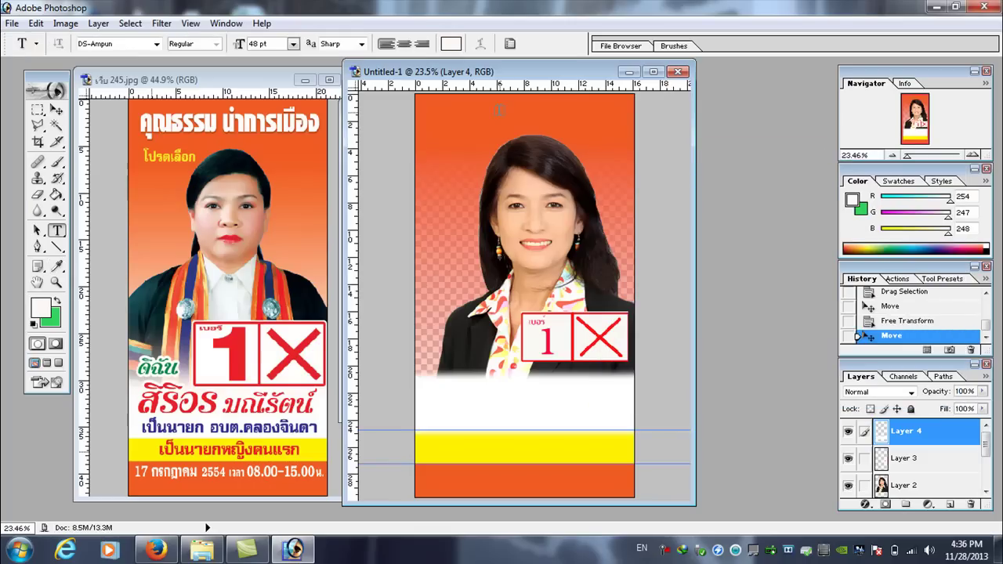
left_click(495, 113)
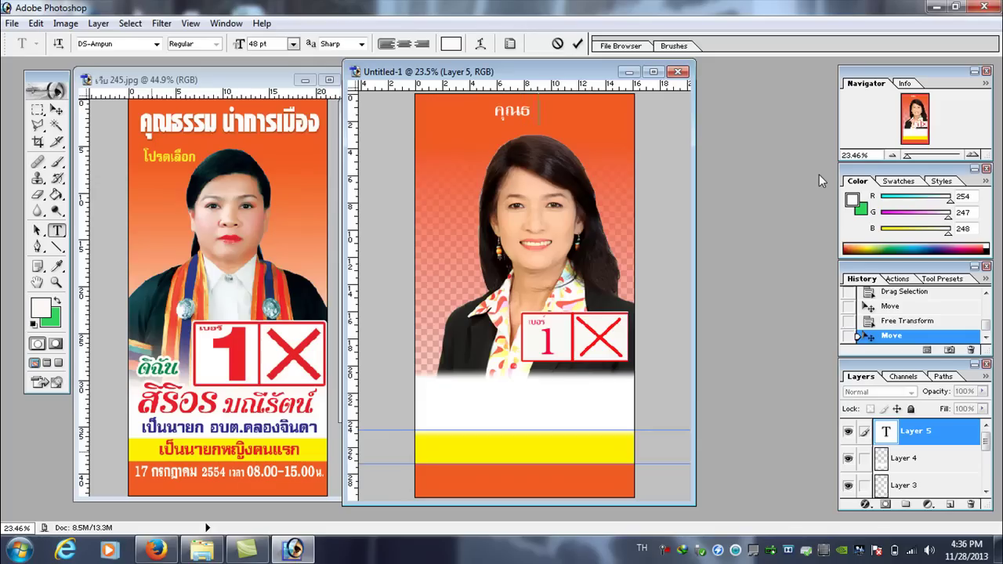
type("ำการเมือ")
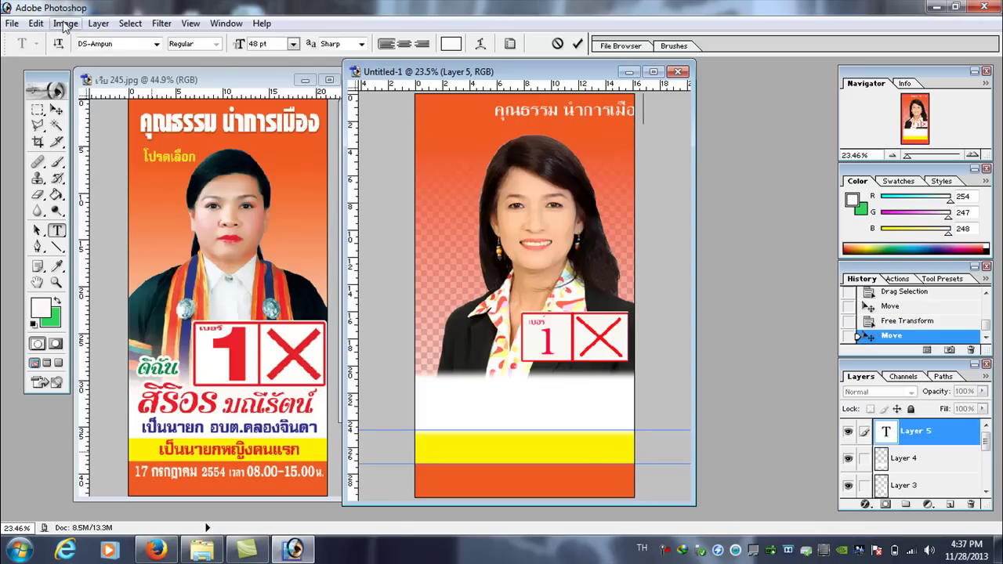
- Scale the headline 'คุณธรรม นำการเมือง' up to 82.92 pt across the poster's top
left_click(36, 23)
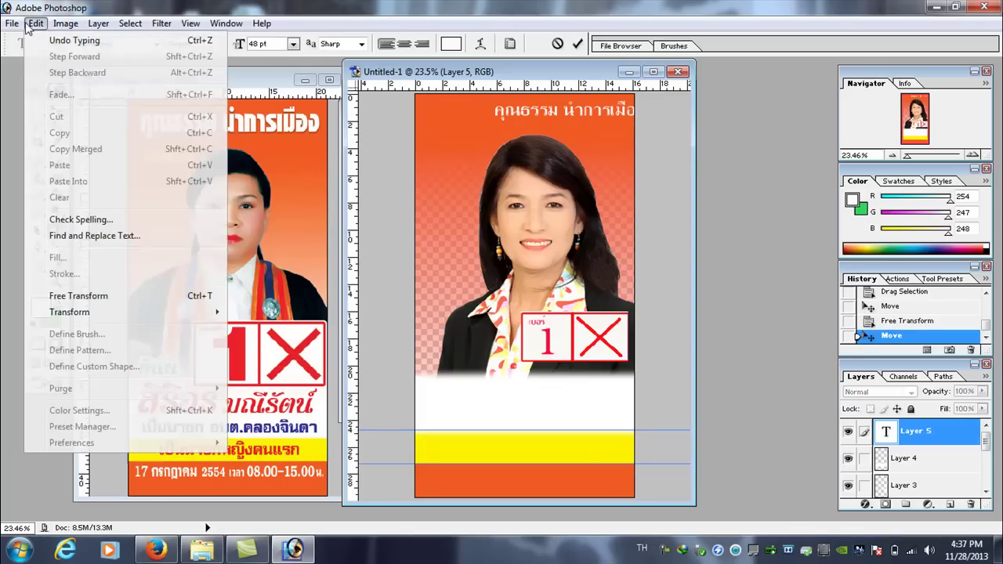
mouse_move(185, 318)
left_click(261, 333)
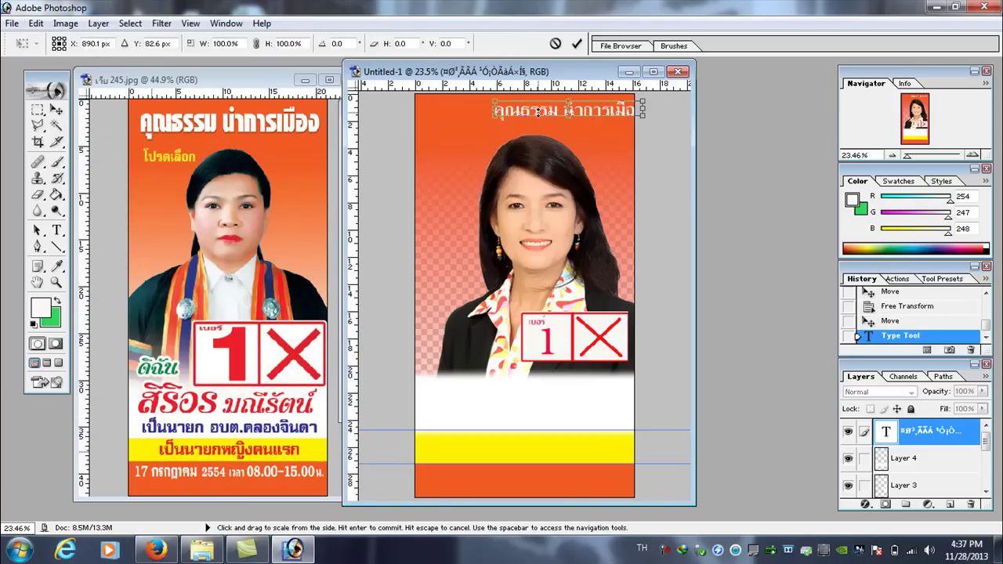
left_click_drag(495, 110, 430, 111)
left_click_drag(641, 110, 618, 109)
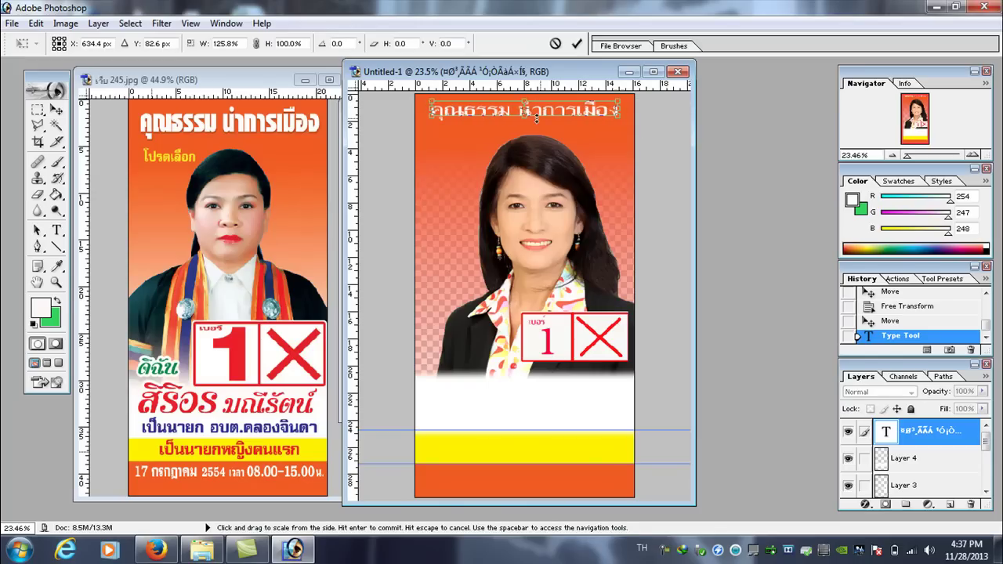
left_click_drag(524, 114, 528, 99)
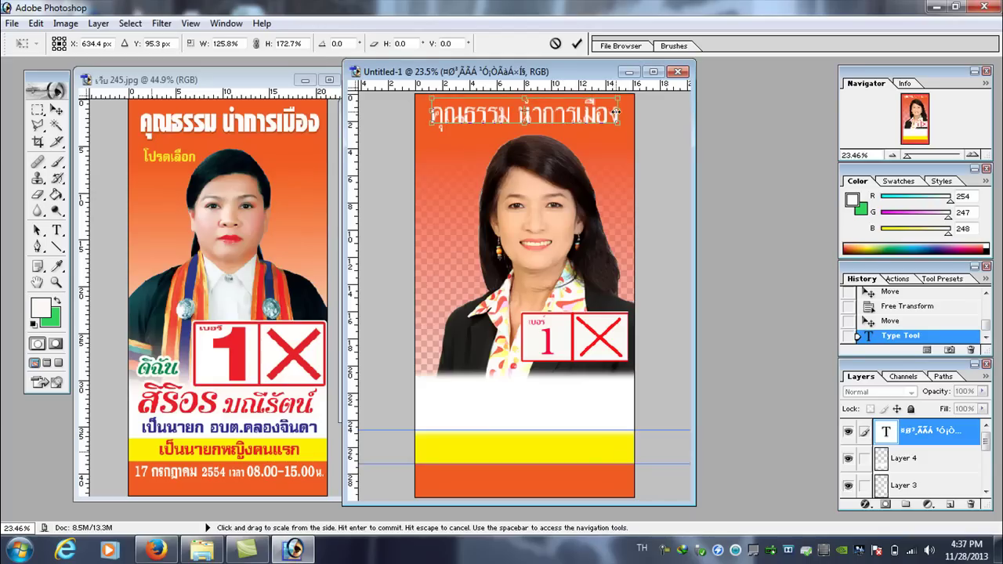
left_click_drag(617, 114, 624, 114)
key("Return")
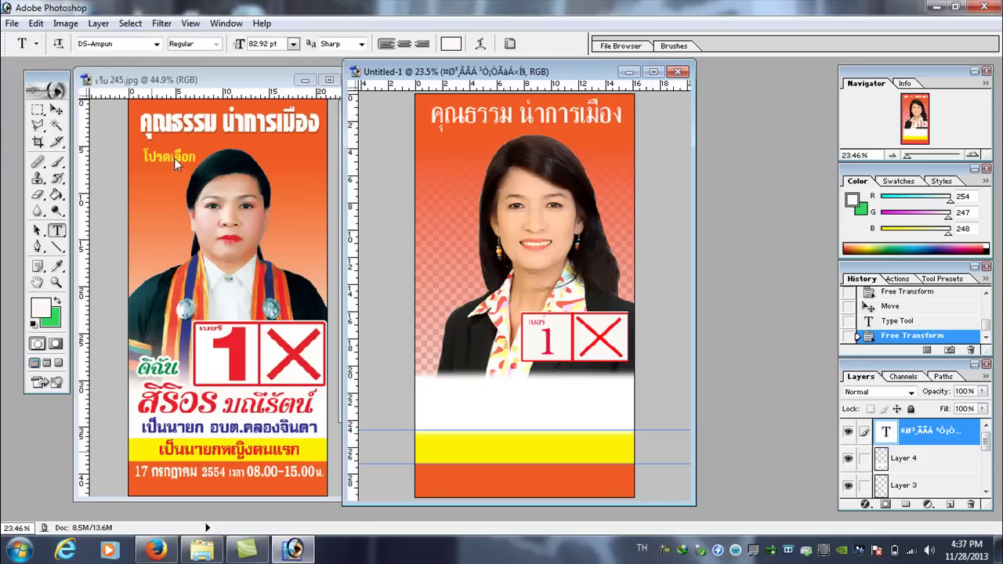
- Add a second text line 'โปรดเลือก' below the headline
left_click(56, 194)
left_click(57, 229)
left_click(433, 160)
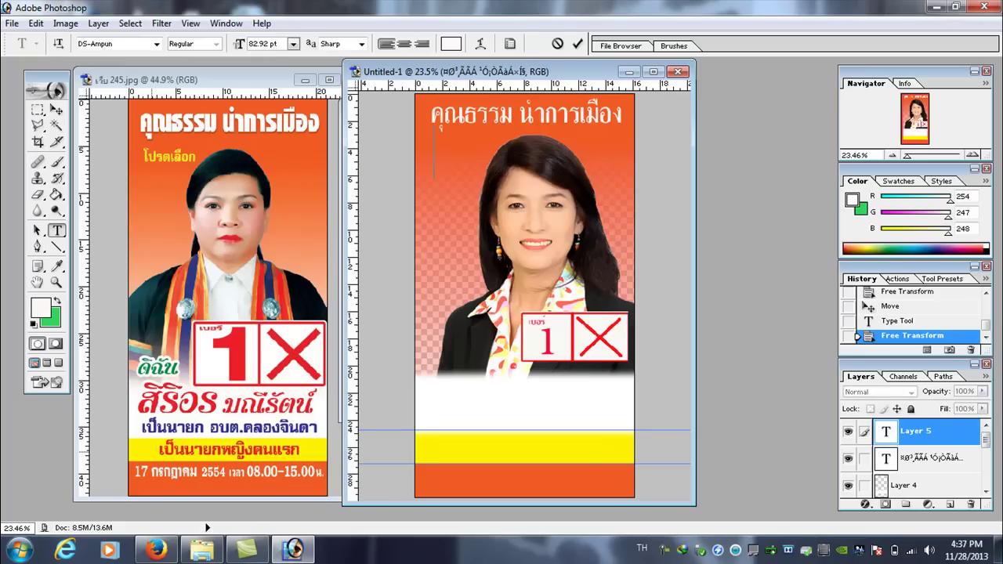
type("โปรด")
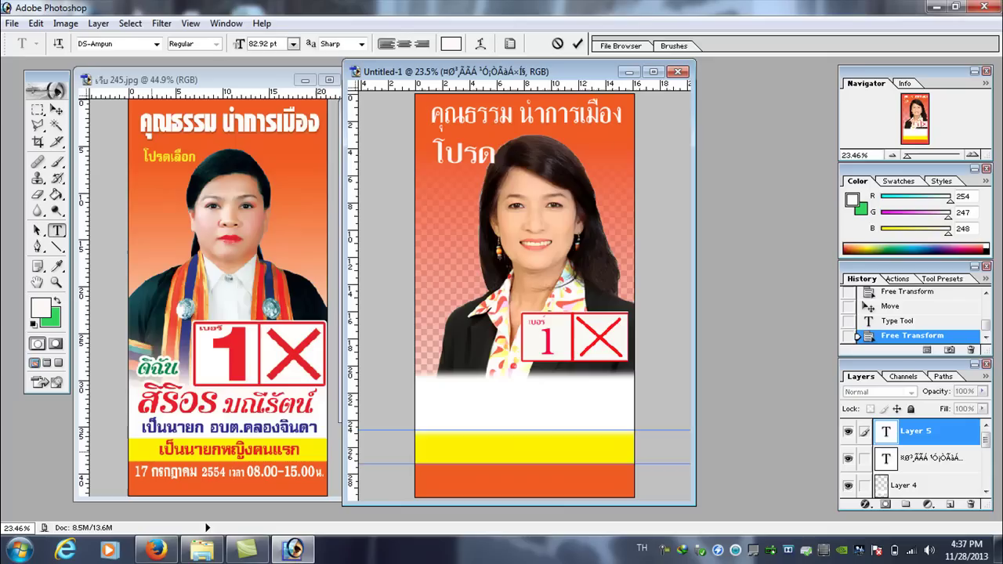
type("เลือก")
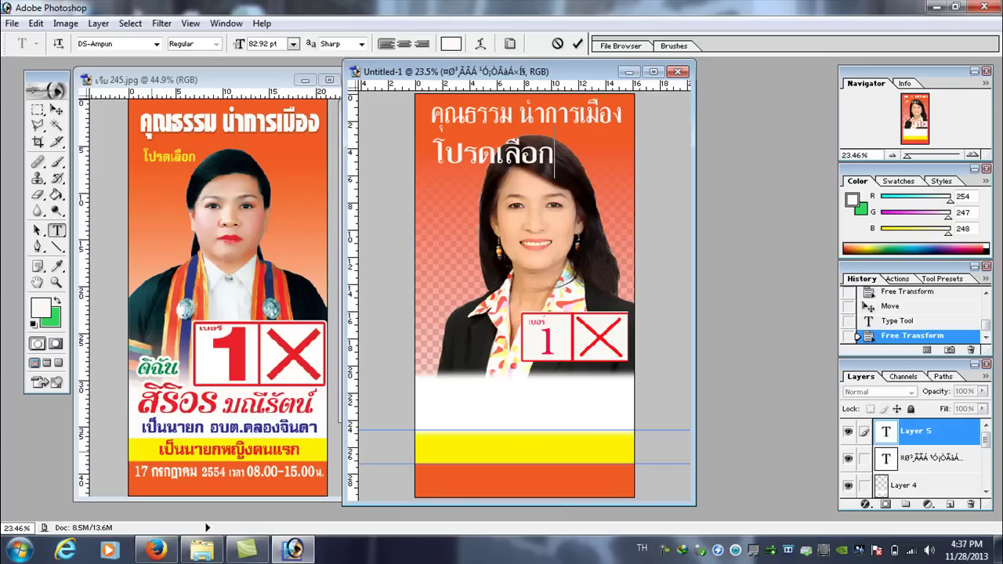
- Scale 'โปรดเลือก' down to 53.27 pt
left_click(36, 23)
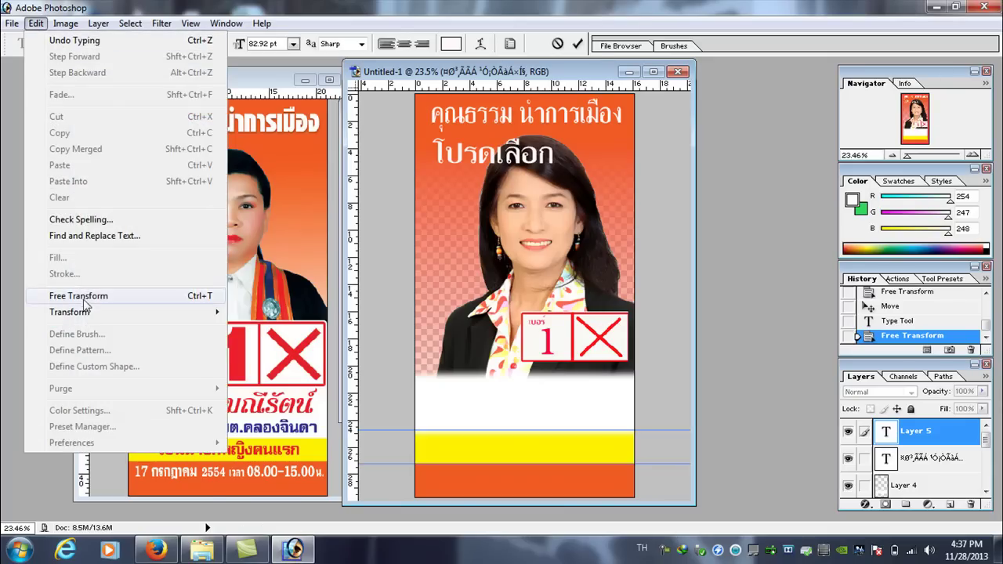
mouse_move(210, 312)
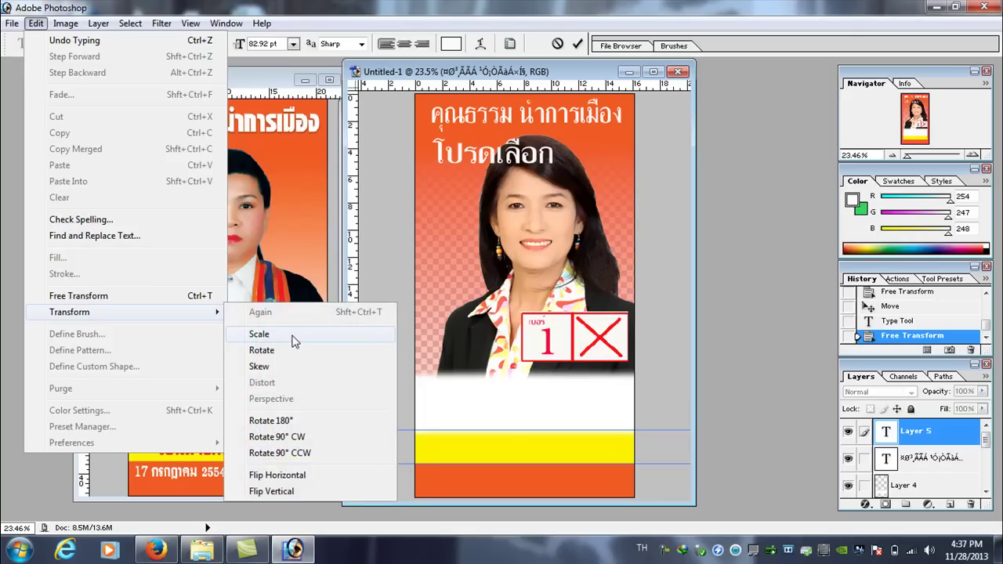
left_click(254, 332)
left_click_drag(557, 152, 455, 149)
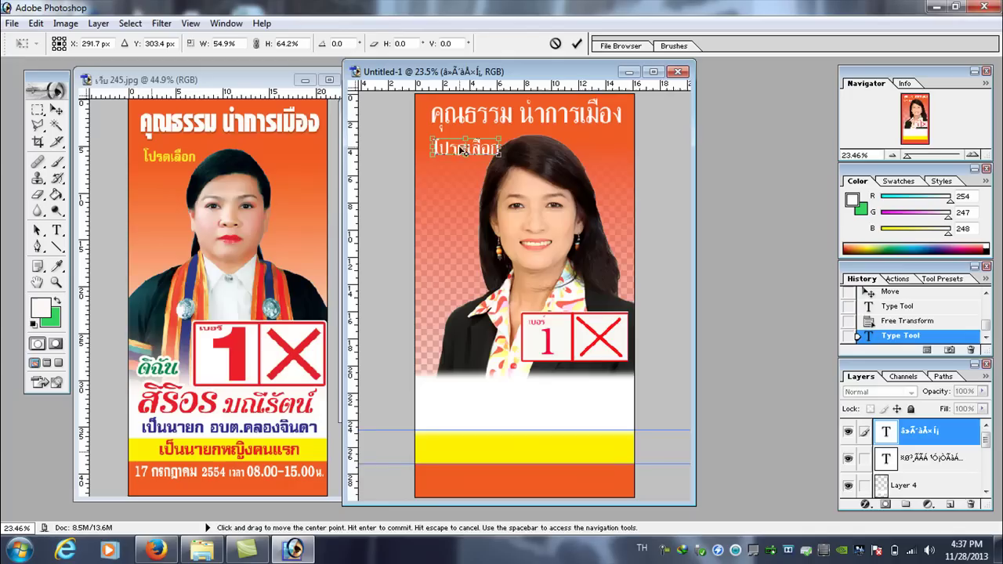
key("Return")
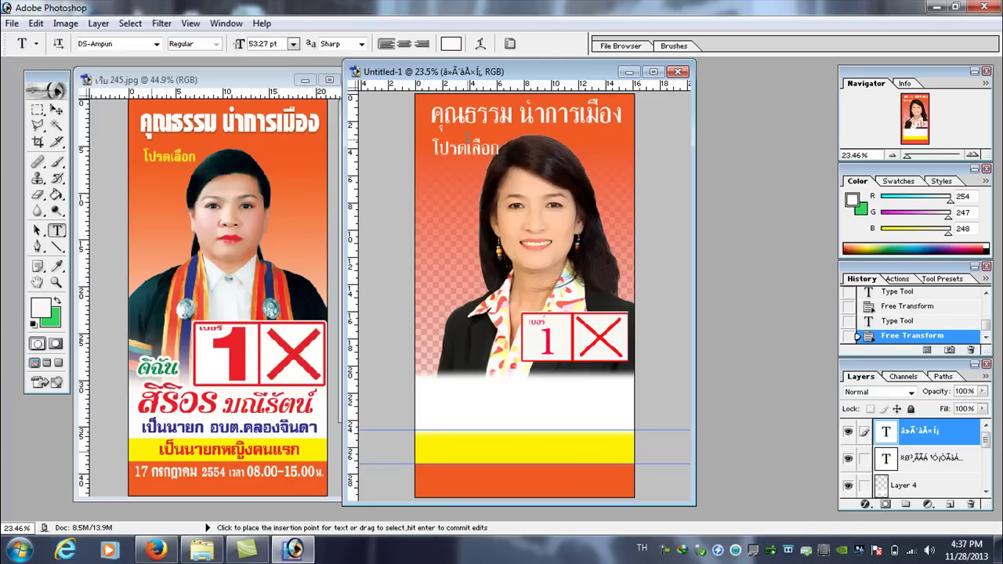
- Move 'โปรดเลือก' left and up to line up under the headline
left_click(58, 113)
left_click_drag(478, 153, 471, 148)
left_click_drag(471, 143, 471, 144)
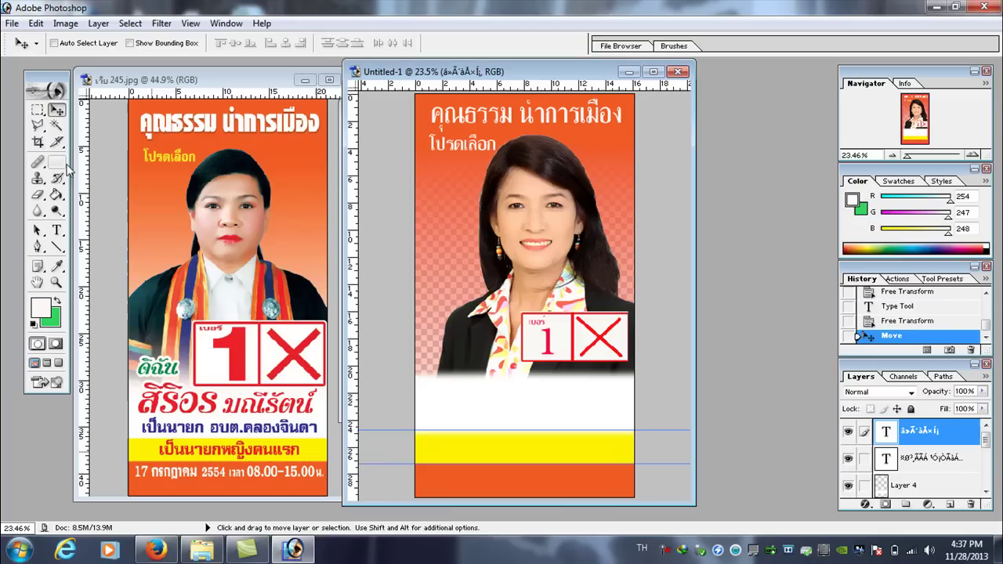
- Recolour 'โปรดเลือก' yellow and start a new text layer beside the portrait
left_click(57, 230)
left_click_drag(494, 144, 429, 143)
left_click(451, 44)
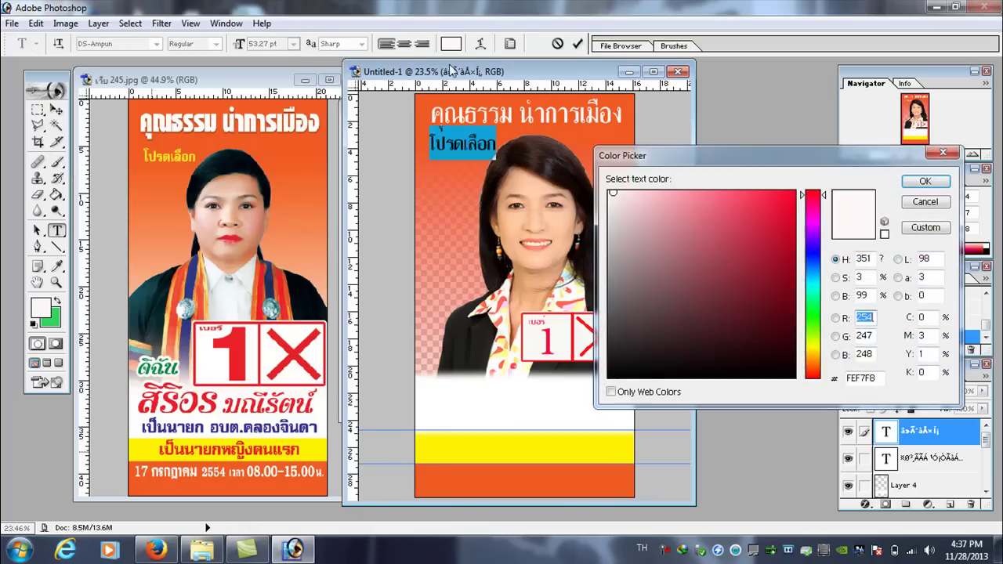
left_click(819, 354)
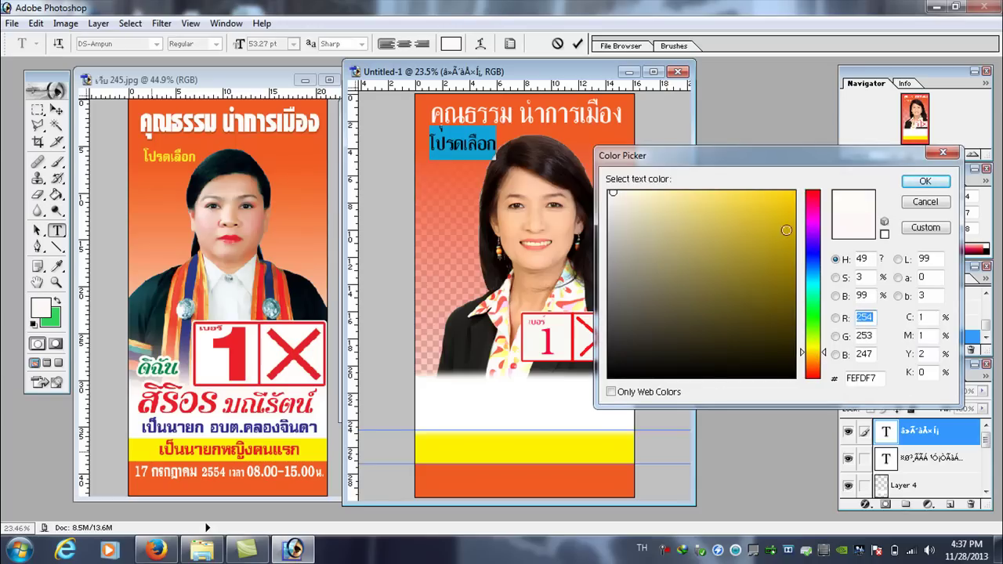
left_click(791, 200)
left_click(925, 181)
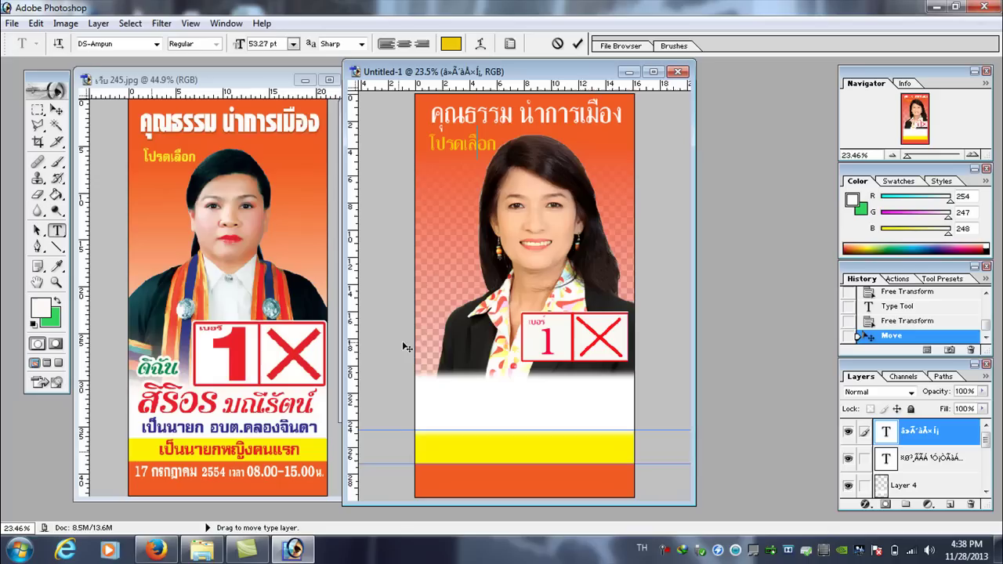
left_click(56, 195)
left_click(56, 229)
left_click(437, 346)
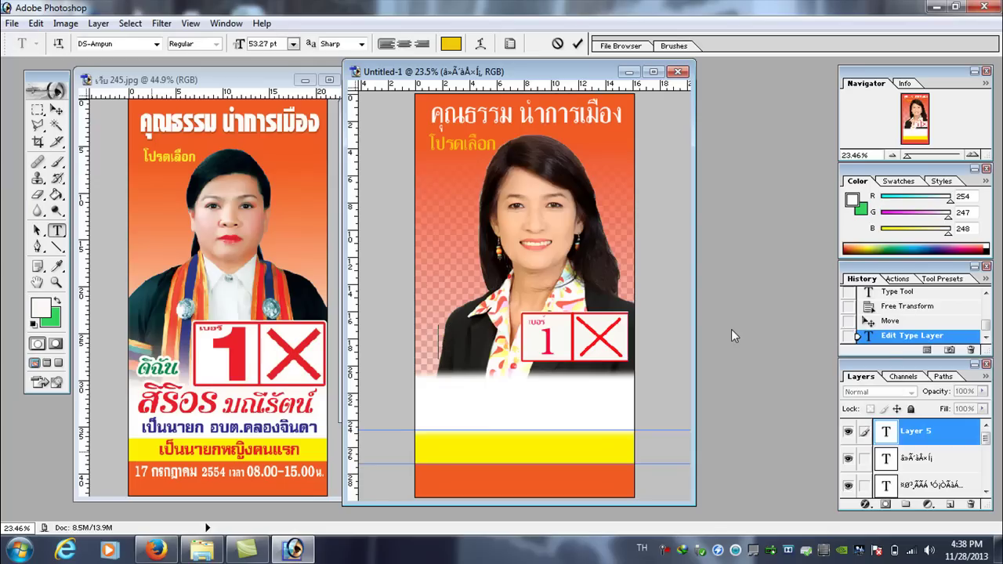
- Set the new text's colour to green for the word 'ดิฉัน'
left_click(451, 43)
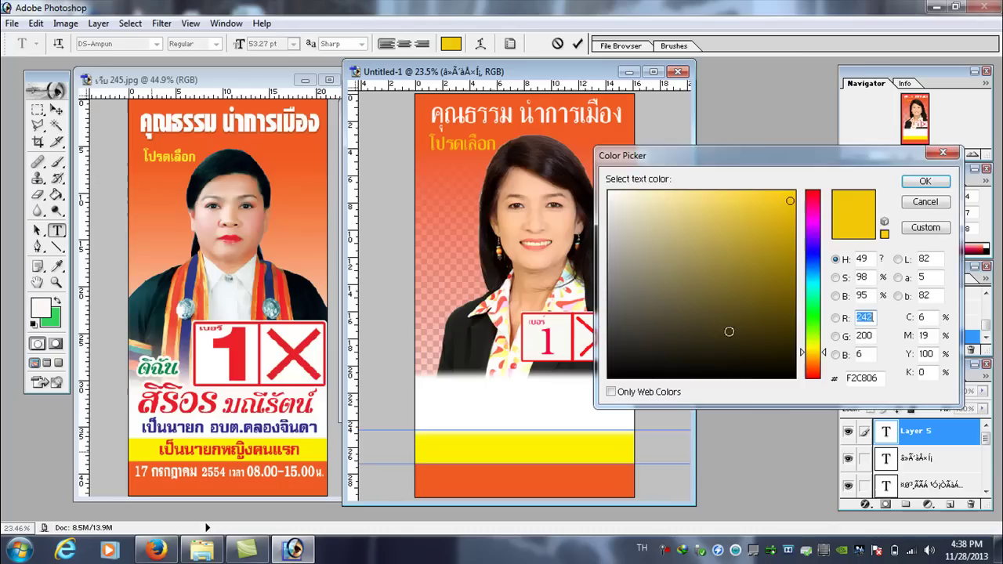
left_click(815, 319)
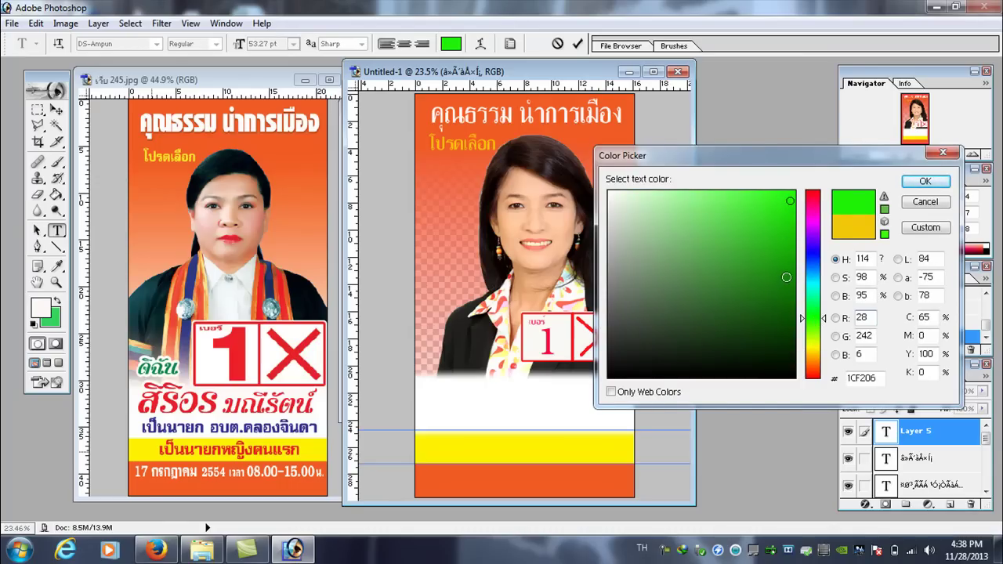
left_click(931, 181)
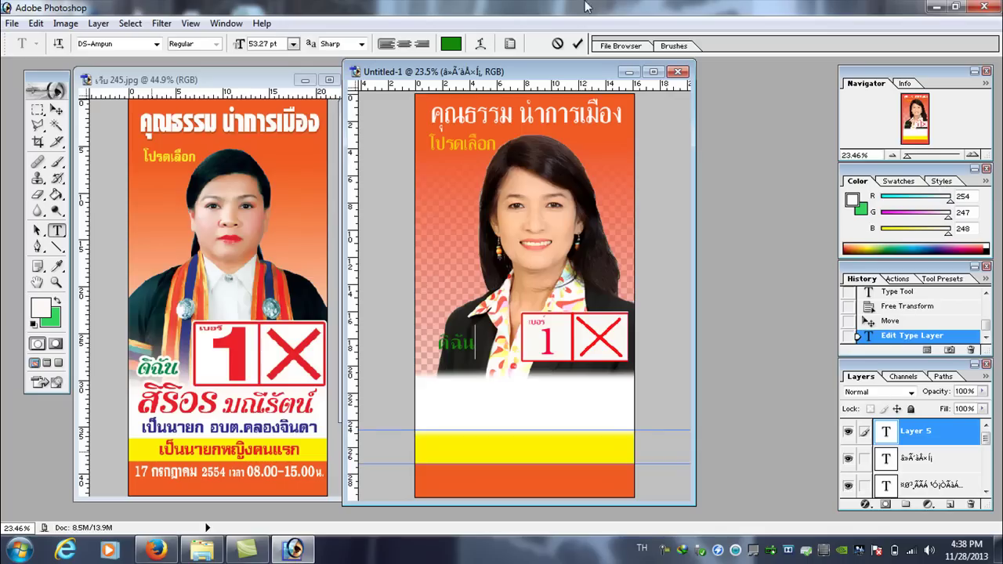
- Scale 'ดิฉัน' up to 81.32 pt and select the word for restyling
left_click(36, 24)
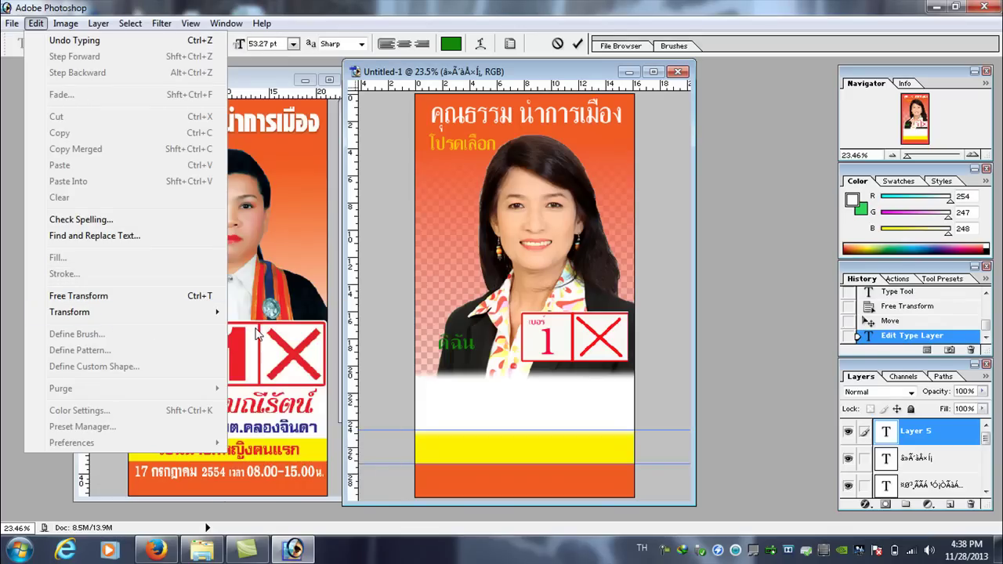
mouse_move(208, 313)
left_click(261, 333)
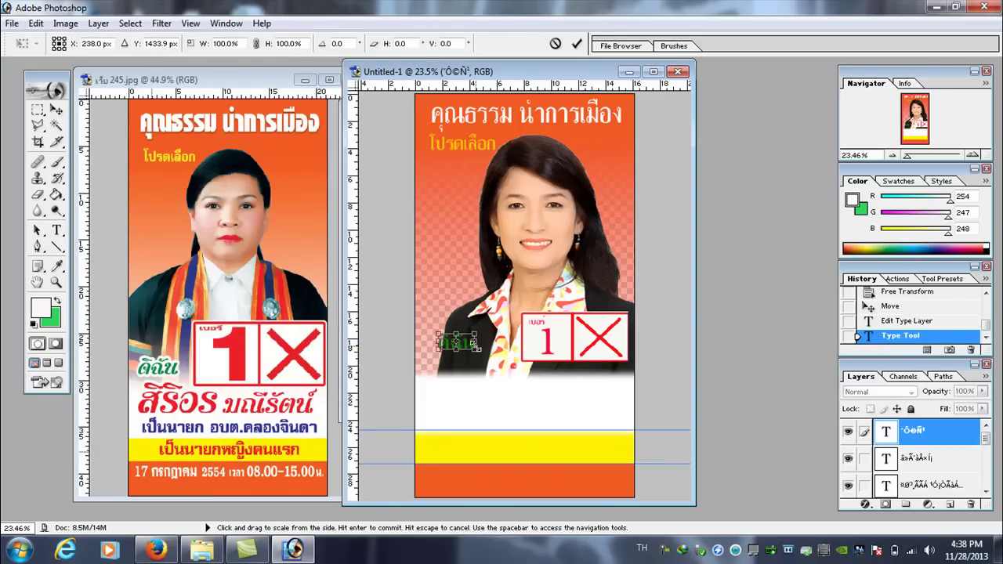
left_click_drag(478, 342, 424, 348)
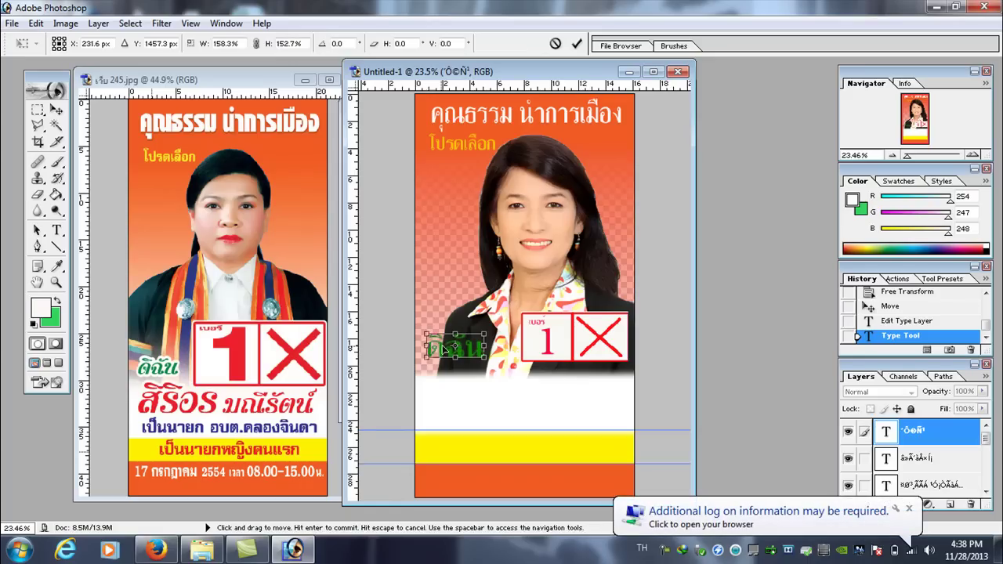
key("Return")
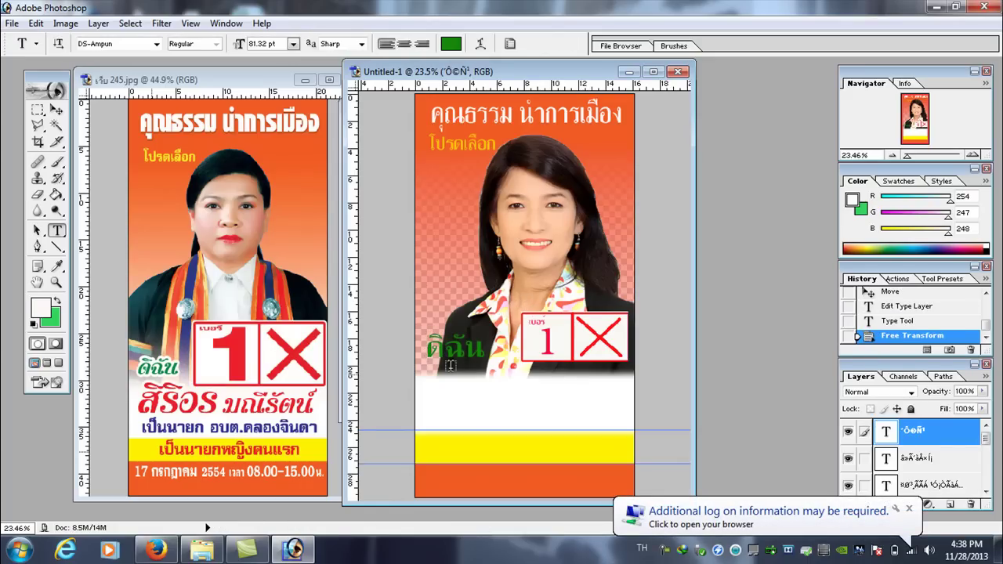
left_click_drag(484, 348, 426, 349)
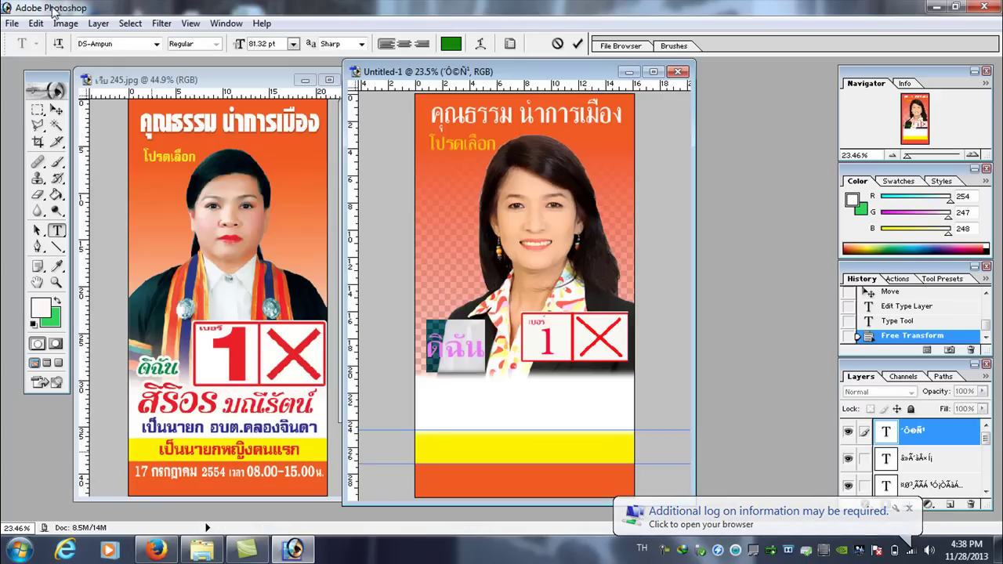
- Try DB JariyaTham X, DS-DeCho, DS-FreeJack and other fonts on 'ดิฉัน', settling on DS-Ribbon
left_click(106, 44)
key("Up")
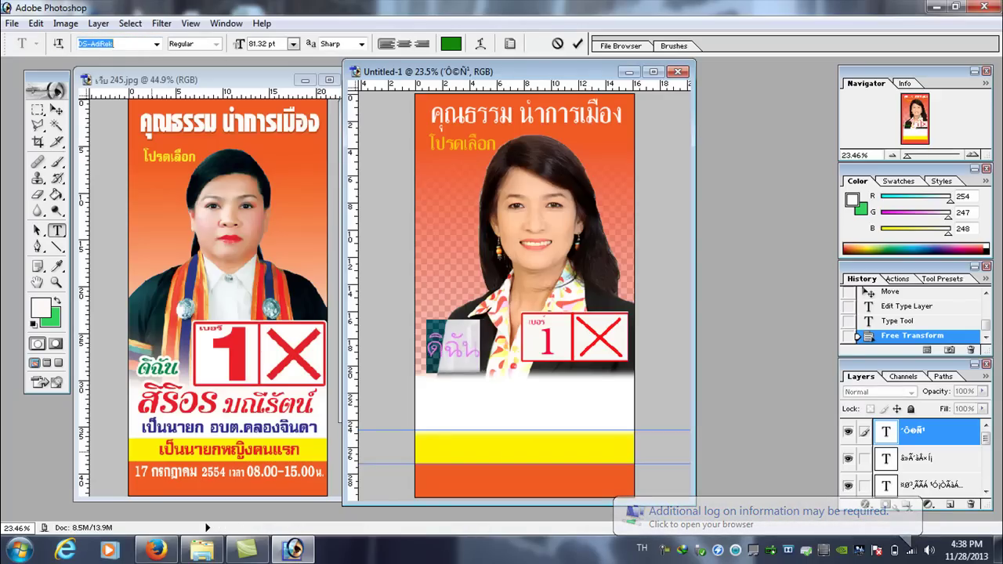
key("Down")
key("Down")
key("Down")
key("Down")
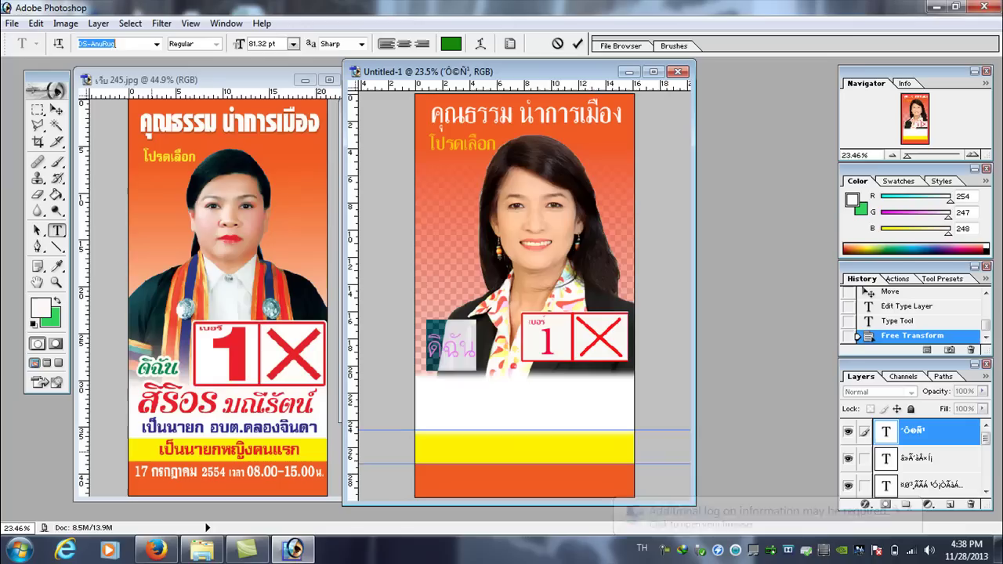
key("Down")
key("Down")
key("Down")
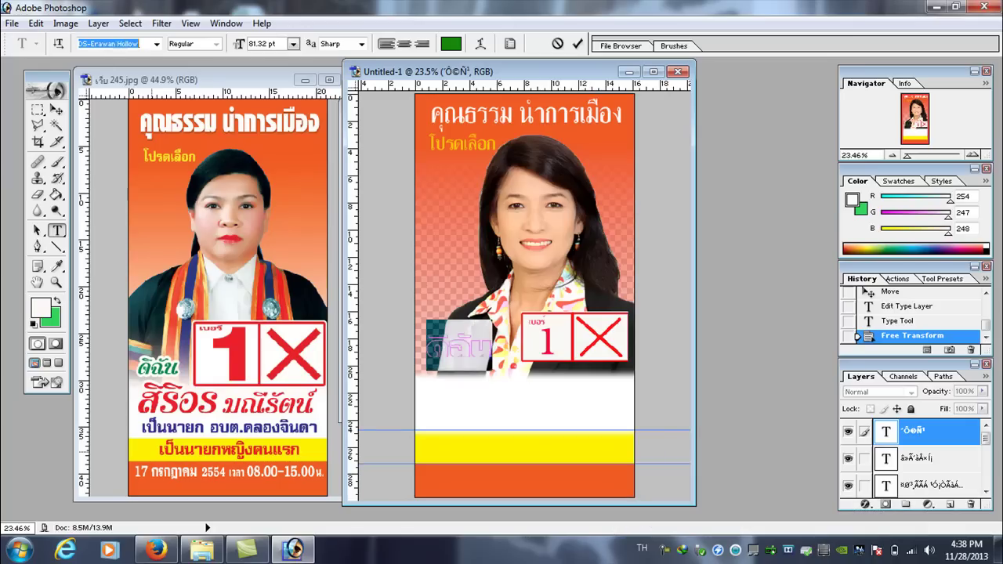
key("Down")
key("Down")
key("Down")
key("Down")
key("Down")
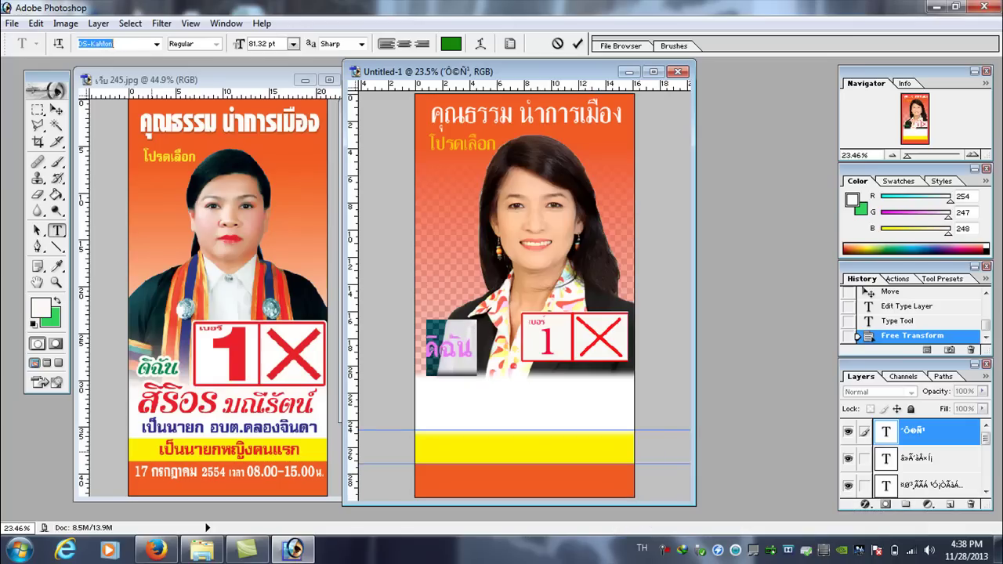
key("Down")
key("Down")
key("Down")
key("Down")
key("Down")
key("Down")
key("Down")
key("Down")
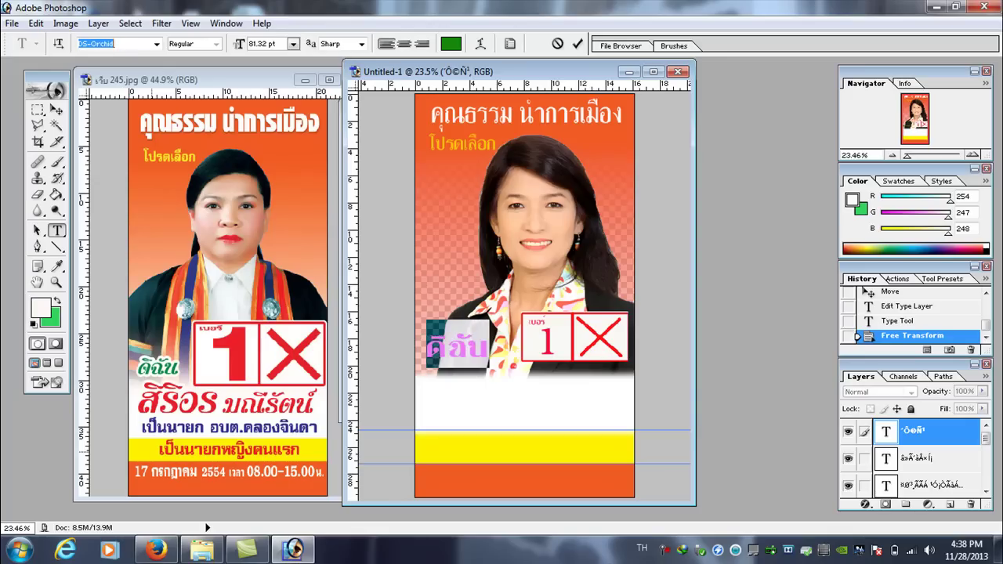
key("Down")
key("Down")
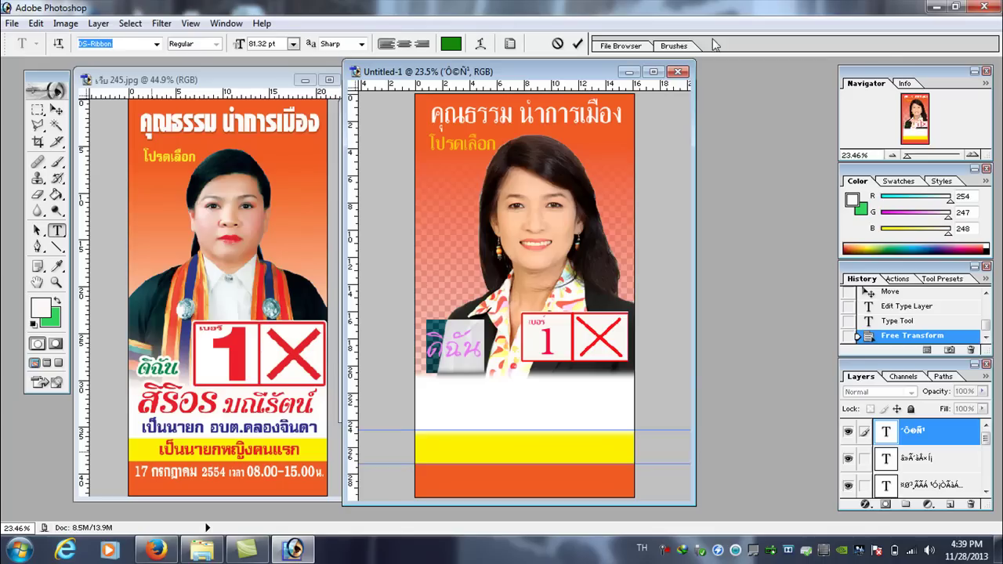
left_click(474, 349)
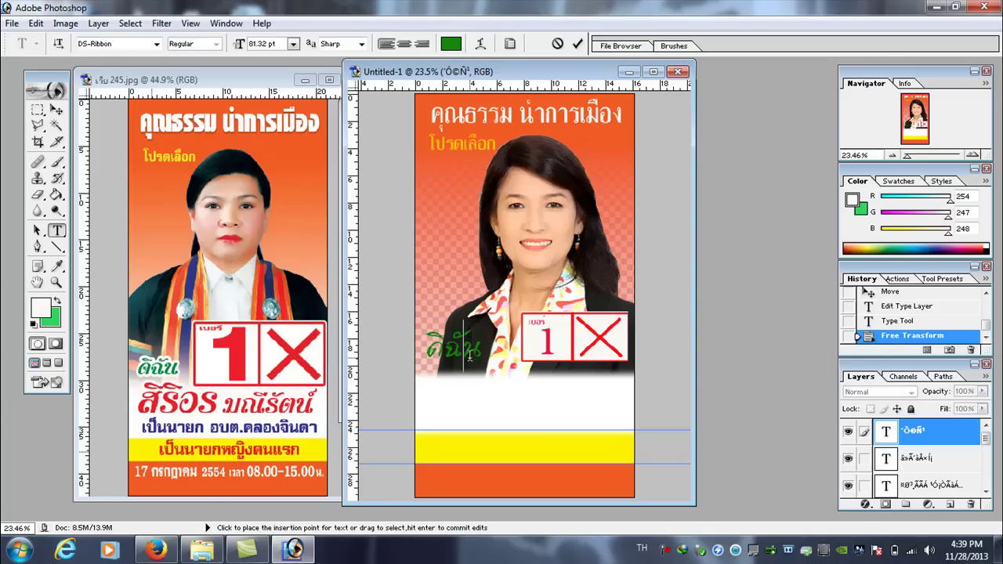
- Give 'ดิฉัน' a near-white outside Stroke of about 16 px
left_click(886, 504)
left_click(894, 490)
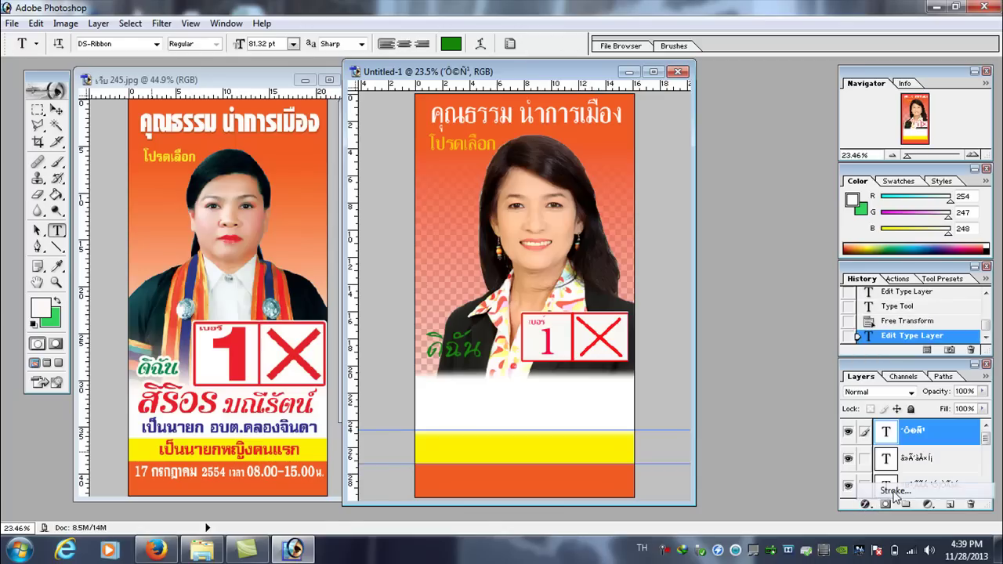
left_click(588, 378)
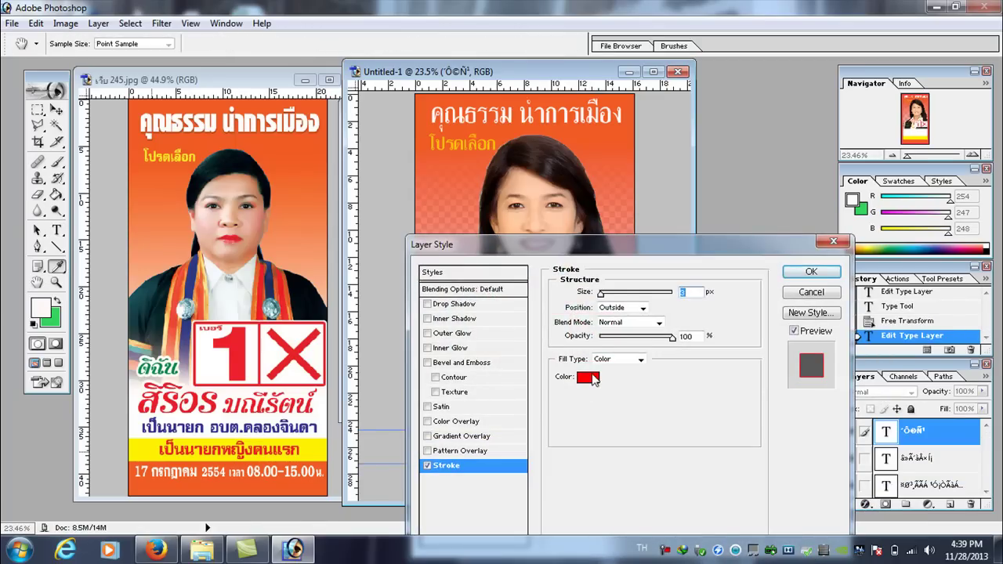
left_click(610, 195)
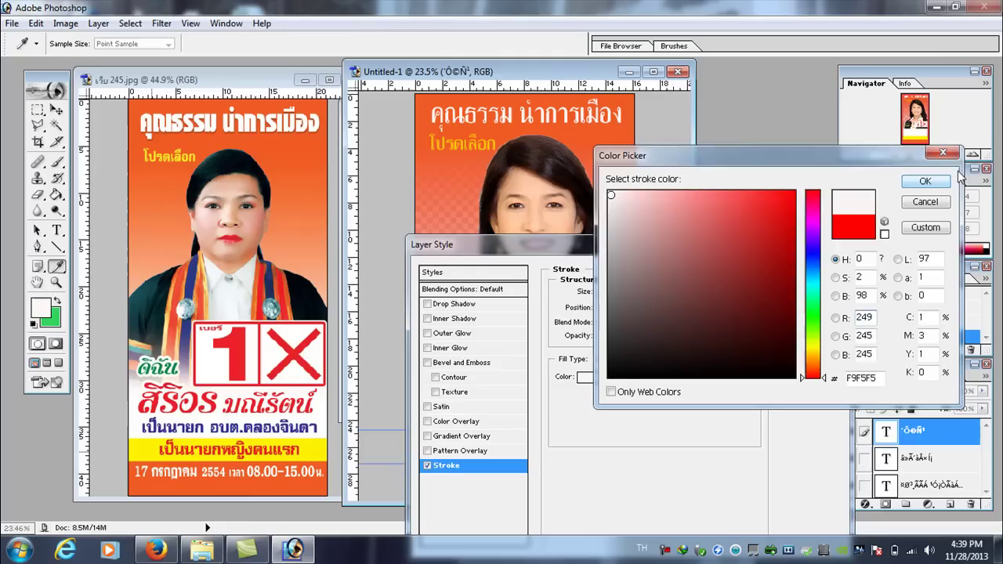
left_click(925, 181)
left_click_drag(590, 240, 797, 115)
left_click_drag(812, 174, 818, 176)
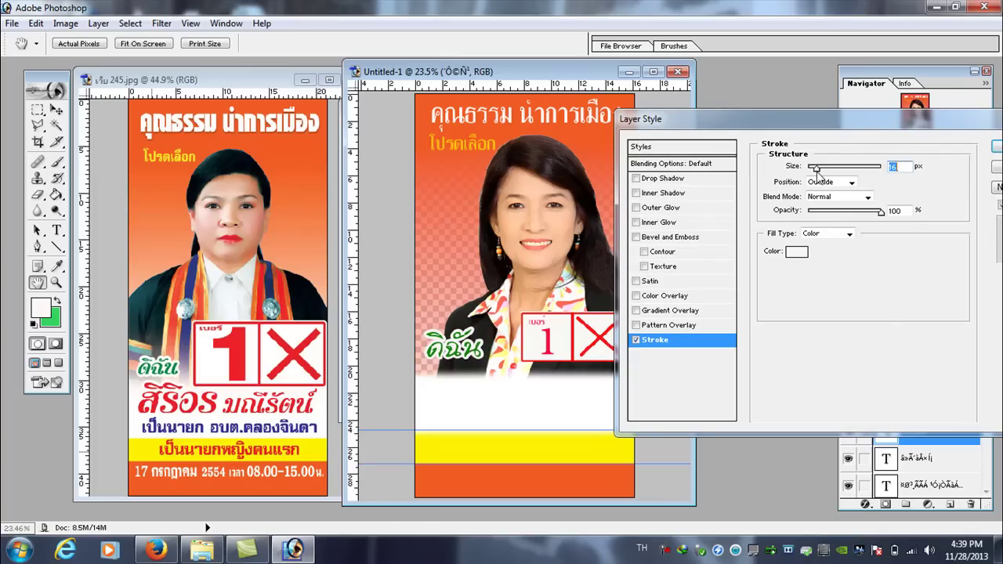
left_click(997, 147)
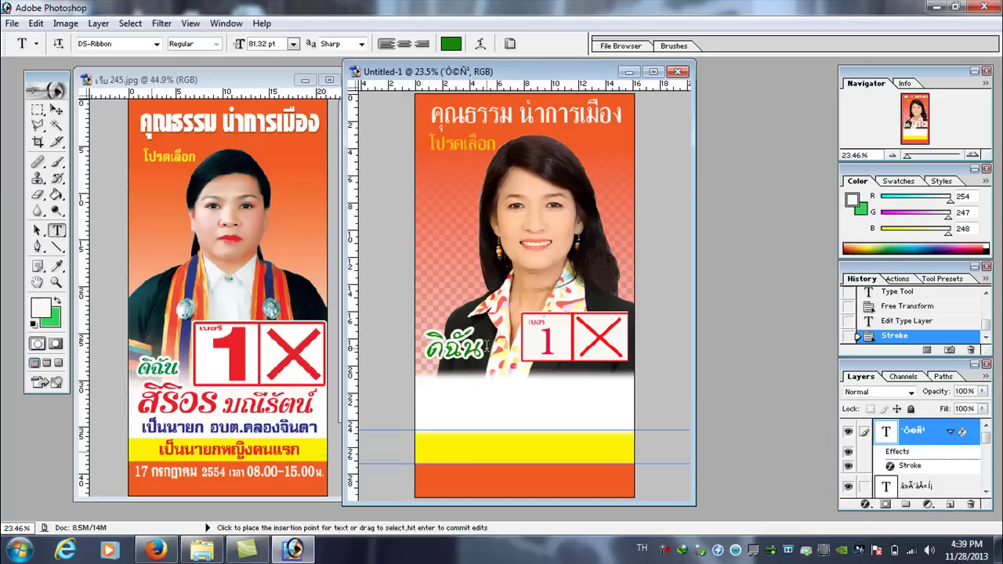
- Nudge the word 'ดิฉัน' down slightly
key("ctrl+Down")
key("ctrl+Down")
key("ctrl+Down")
key("ctrl+Down")
key("ctrl+Down")
key("ctrl+Down")
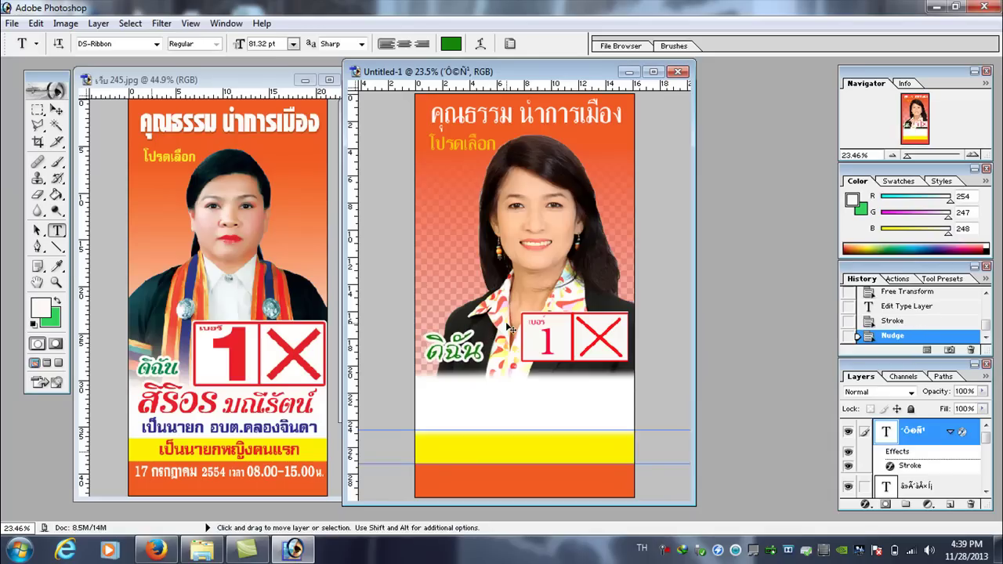
key("ctrl+Down")
key("ctrl+Down")
key("ctrl+Down")
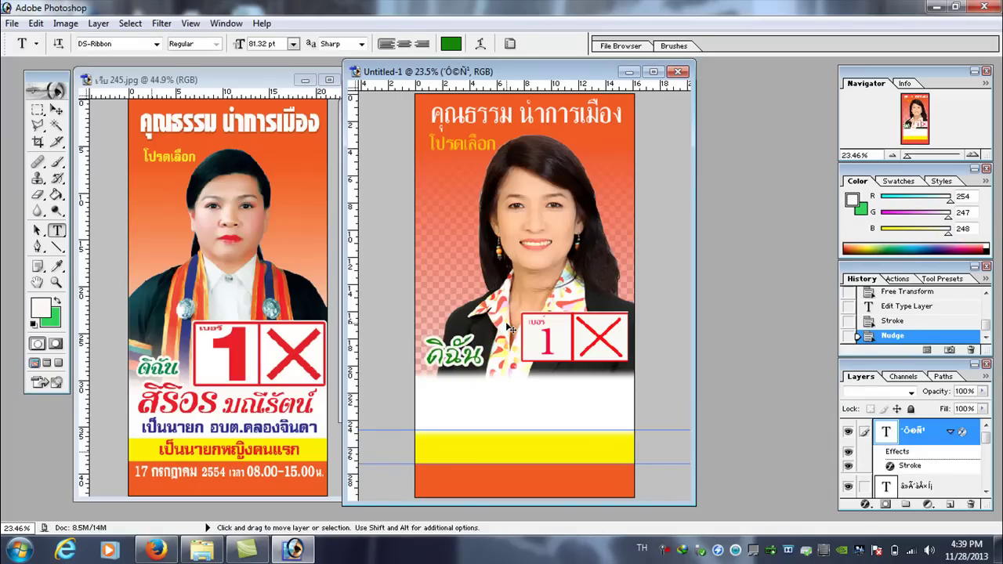
key("ctrl+Down")
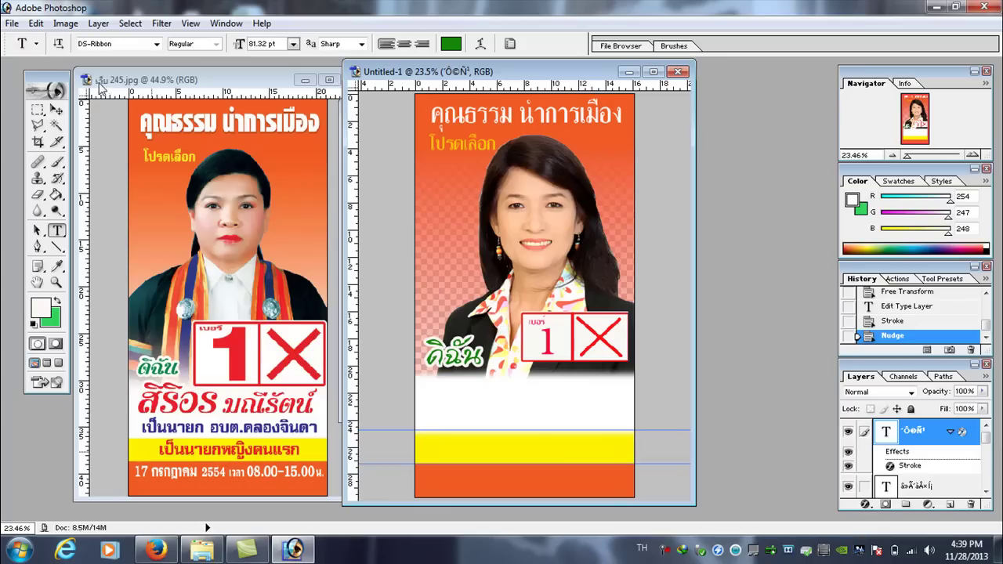
- Shift the number box (Layer 3) slightly down-left and start a new text layer beneath the portrait
left_click(56, 110)
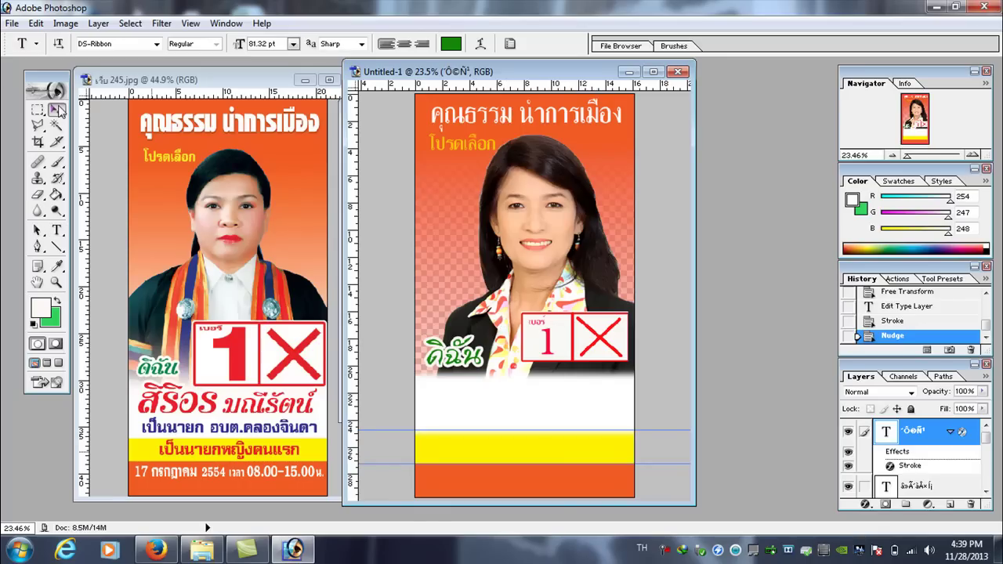
right_click(564, 328)
left_click(602, 338)
left_click_drag(556, 328, 563, 335)
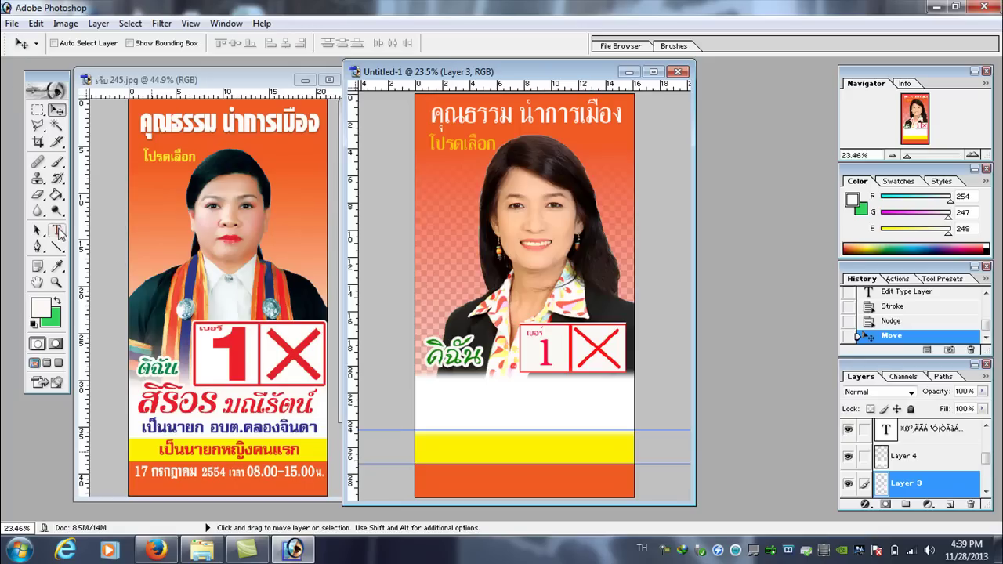
left_click(56, 229)
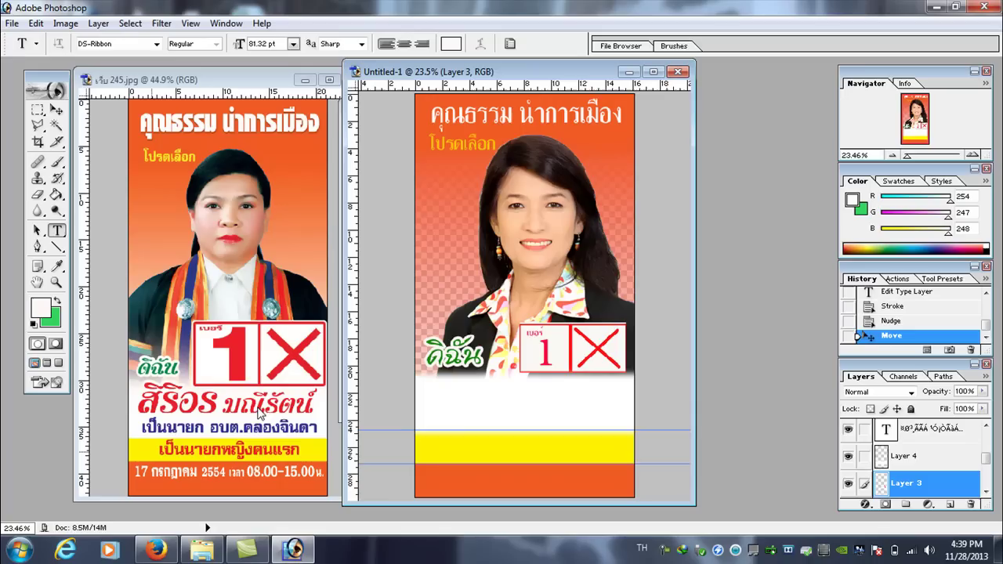
left_click(442, 402)
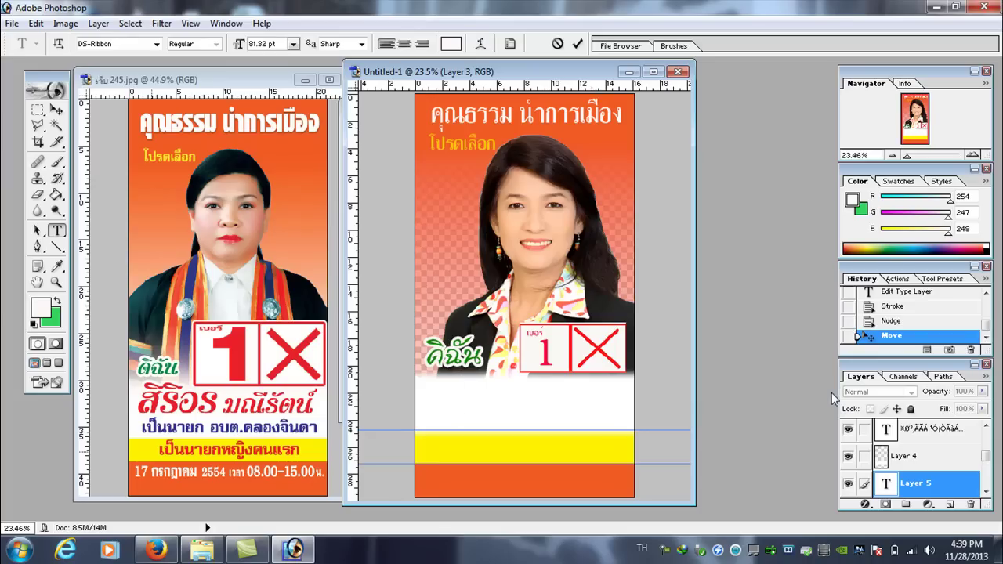
- Set the text colour to bright red
left_click(452, 44)
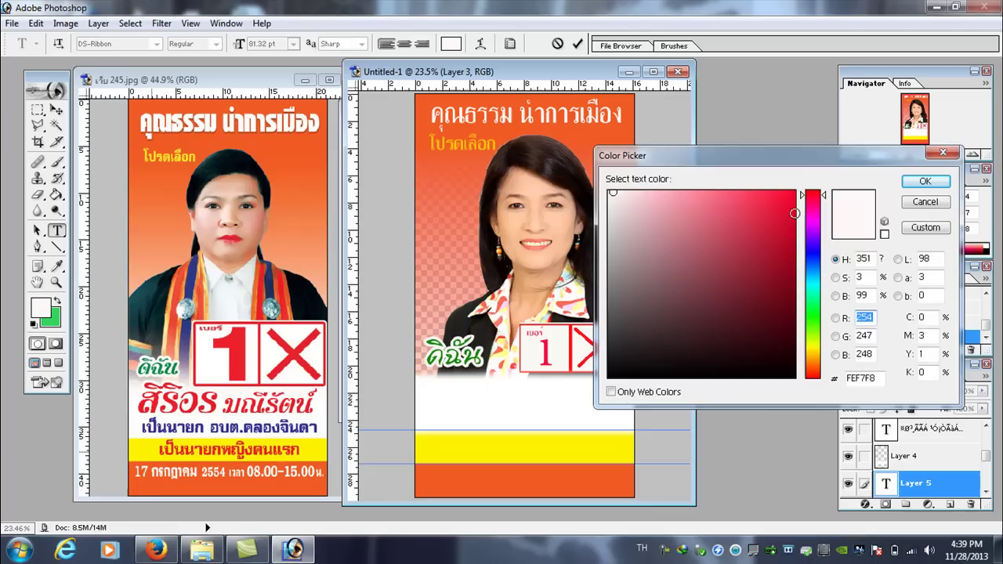
left_click_drag(819, 200, 816, 196)
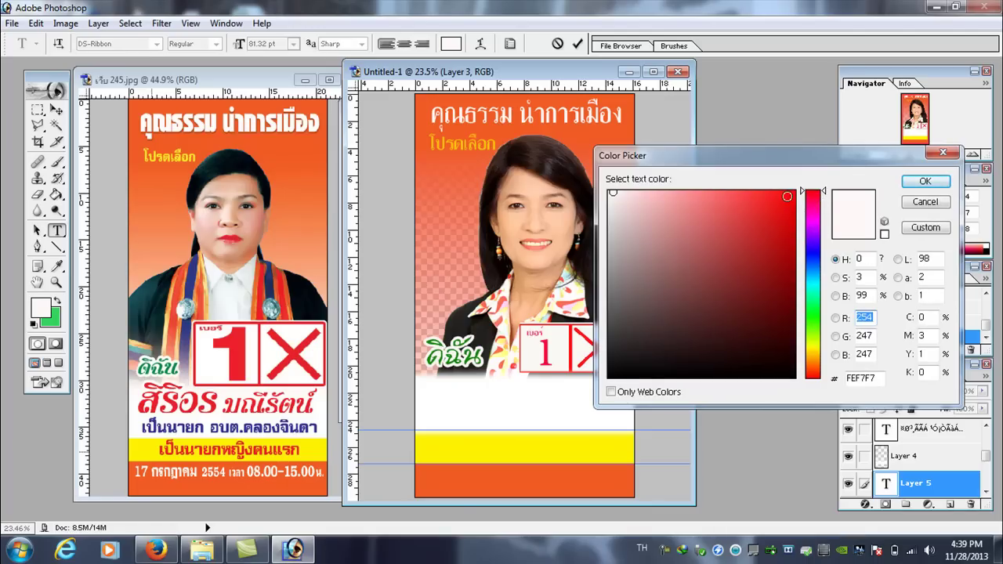
left_click(794, 192)
left_click(925, 181)
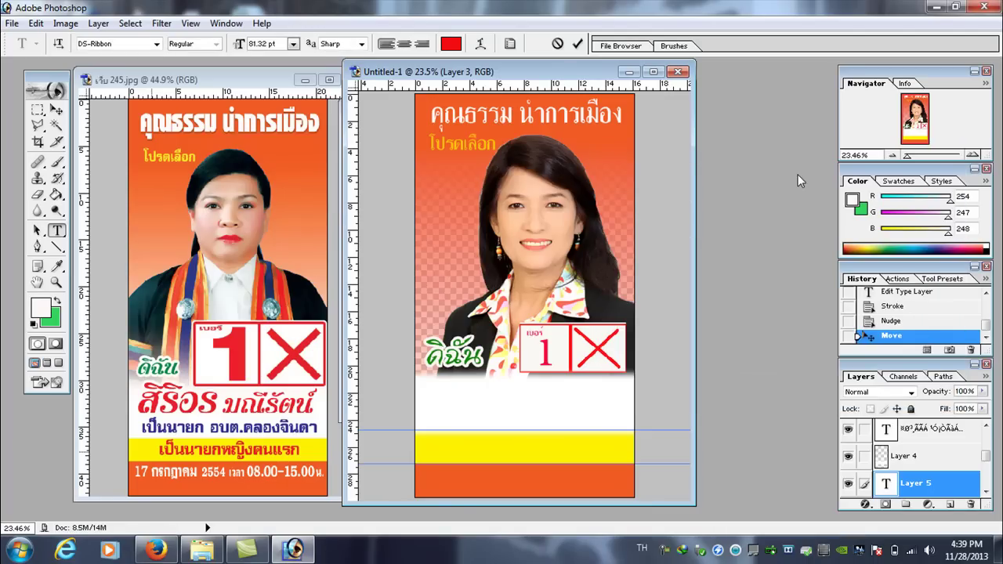
- Delete the extra spaces, commit the edit, and move Layer 5 to the top of the stack
key("BackSpace")
key("BackSpace")
left_click(955, 486)
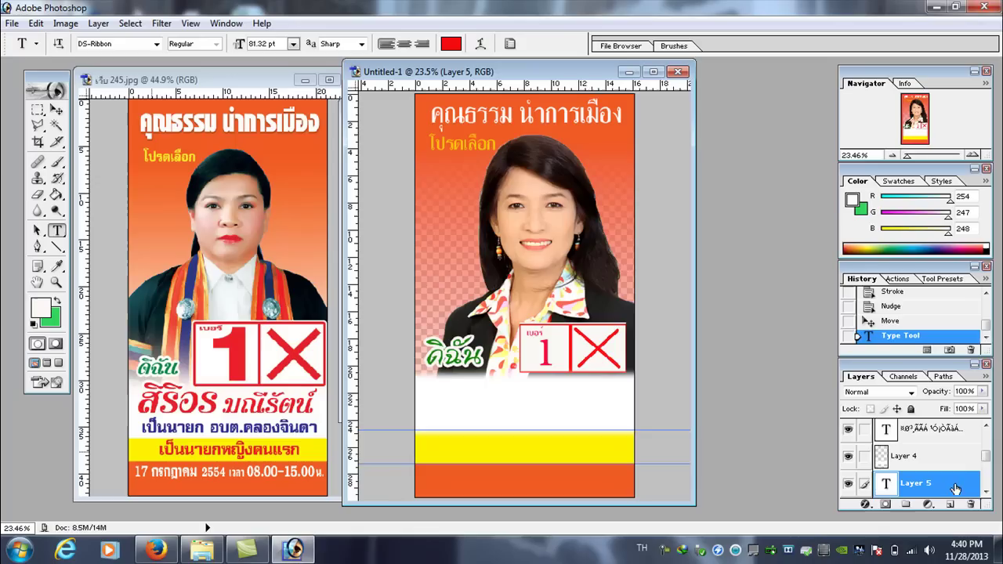
mouse_move(957, 482)
left_mouse_down()
mouse_move(959, 409)
mouse_move(961, 424)
left_mouse_up()
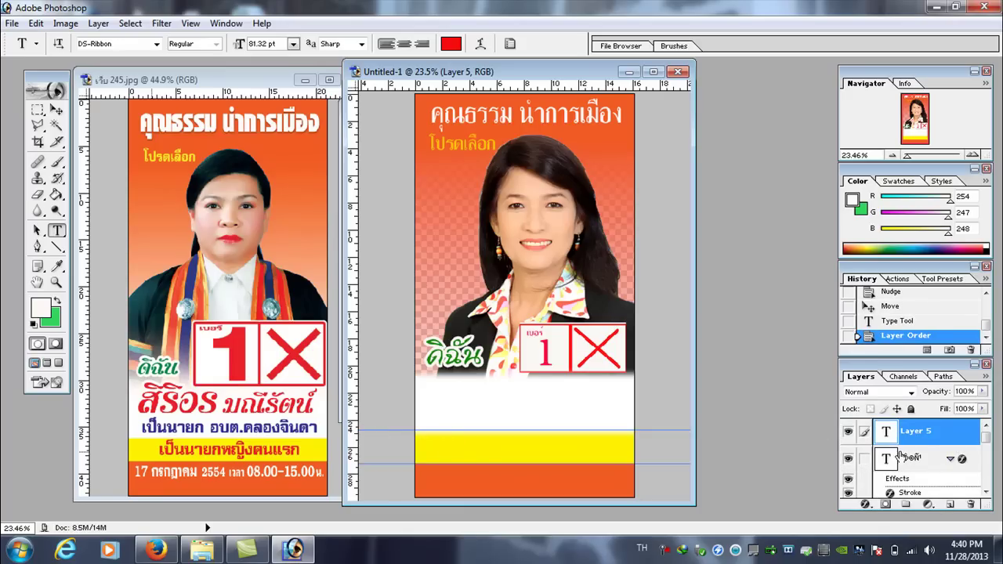
left_click(542, 402)
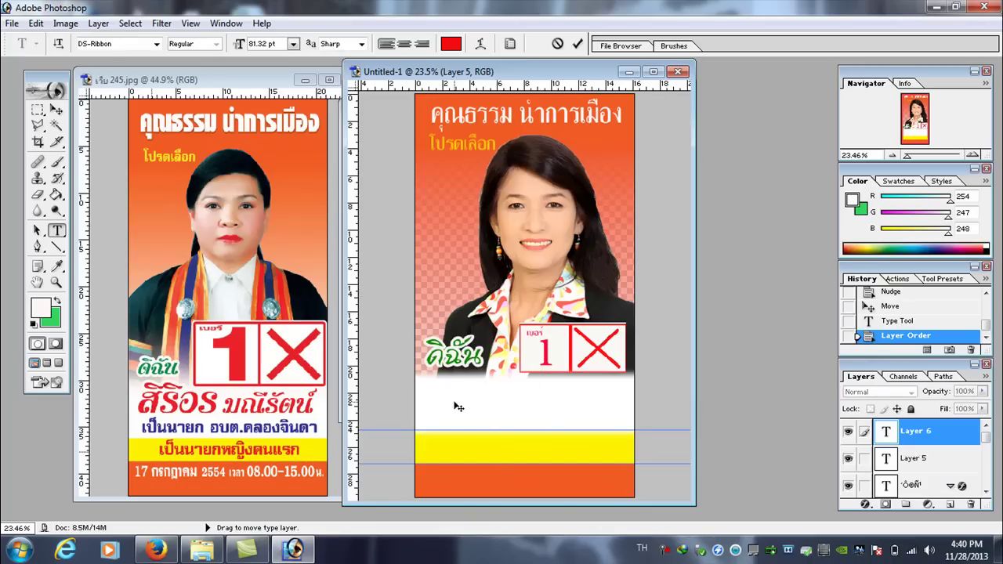
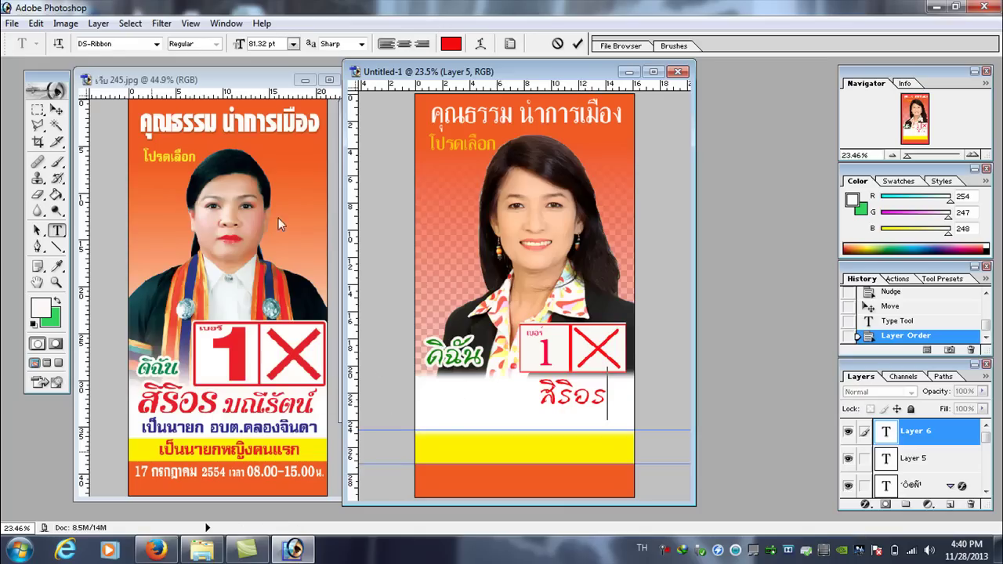
left_click(37, 22)
mouse_move(99, 313)
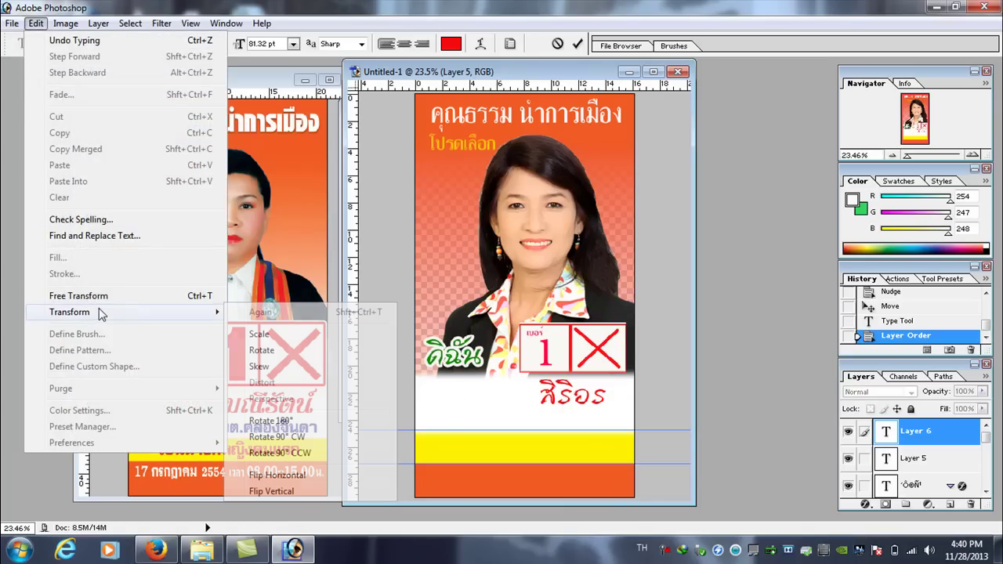
left_click(275, 335)
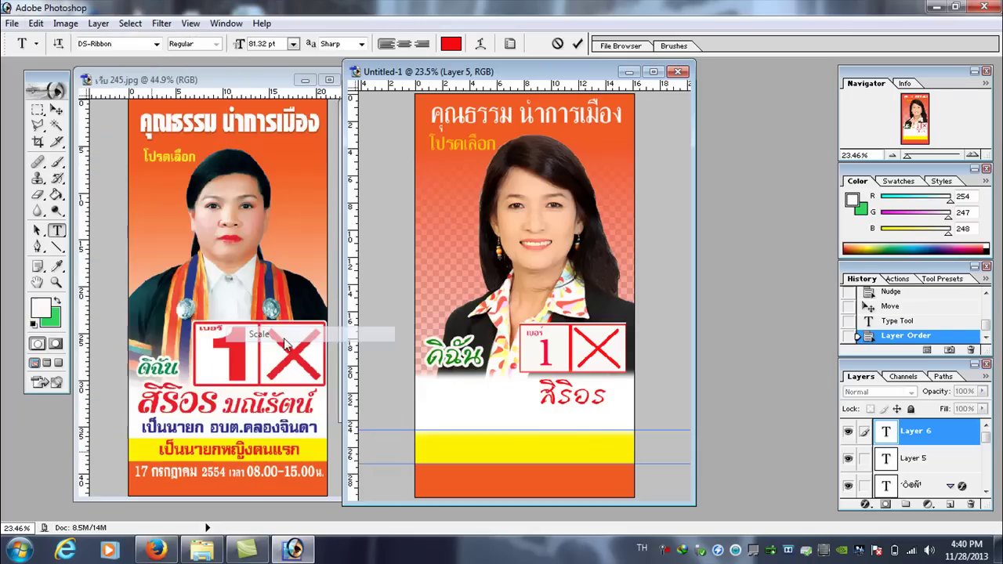
left_click_drag(539, 392, 489, 391)
left_click_drag(591, 393, 550, 392)
left_click_drag(447, 392, 440, 386)
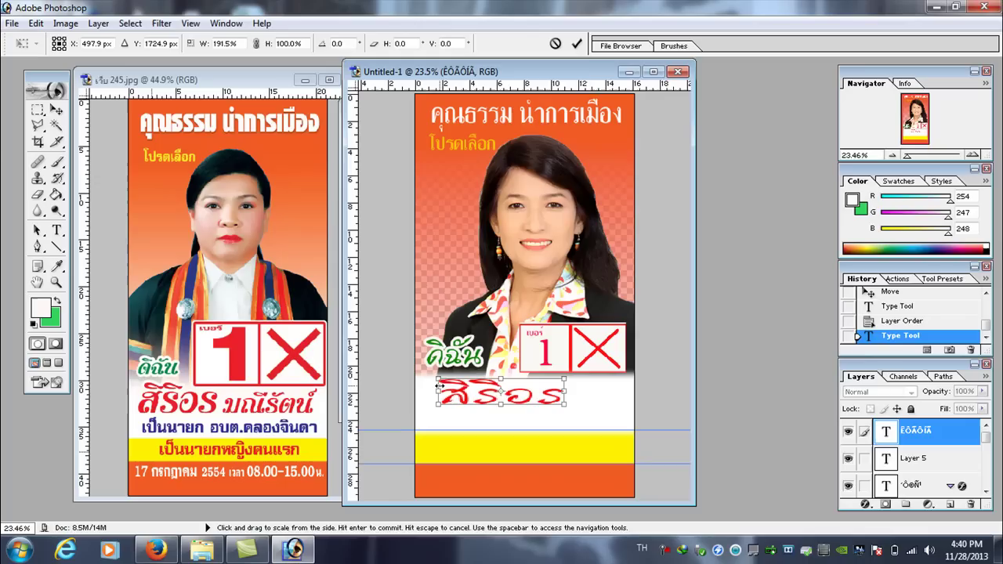
left_click_drag(564, 393, 478, 384)
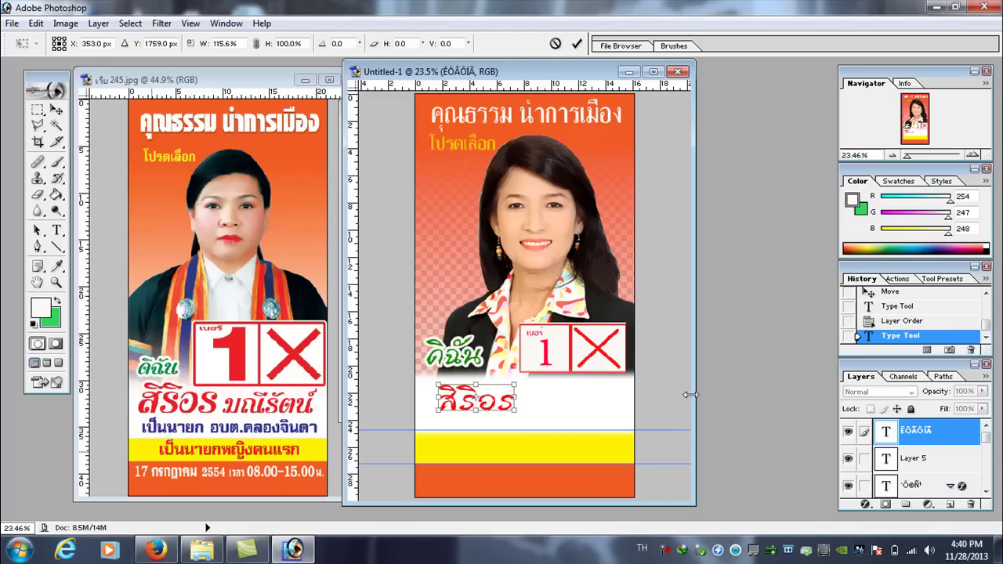
key("Return")
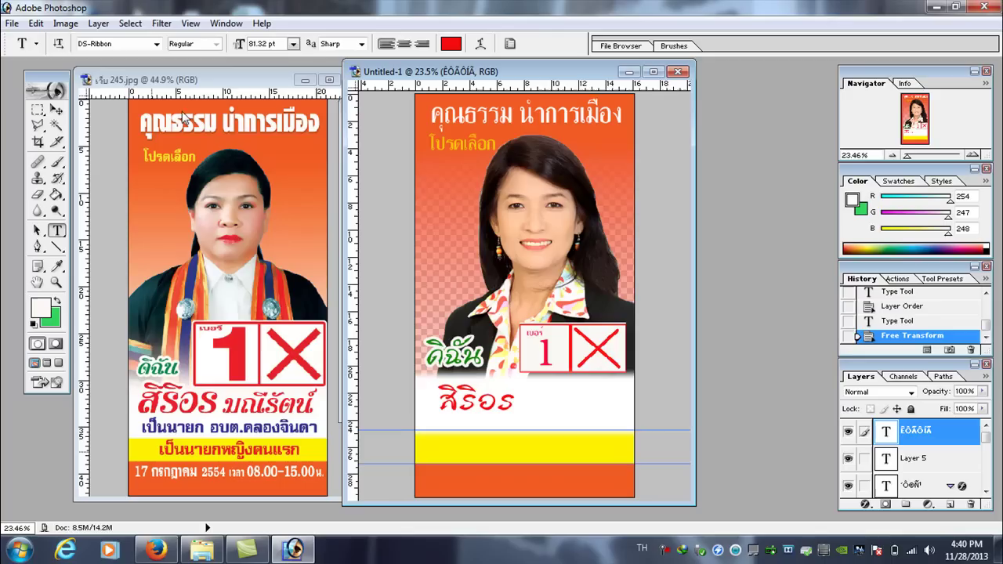
left_click(56, 194)
left_click(57, 230)
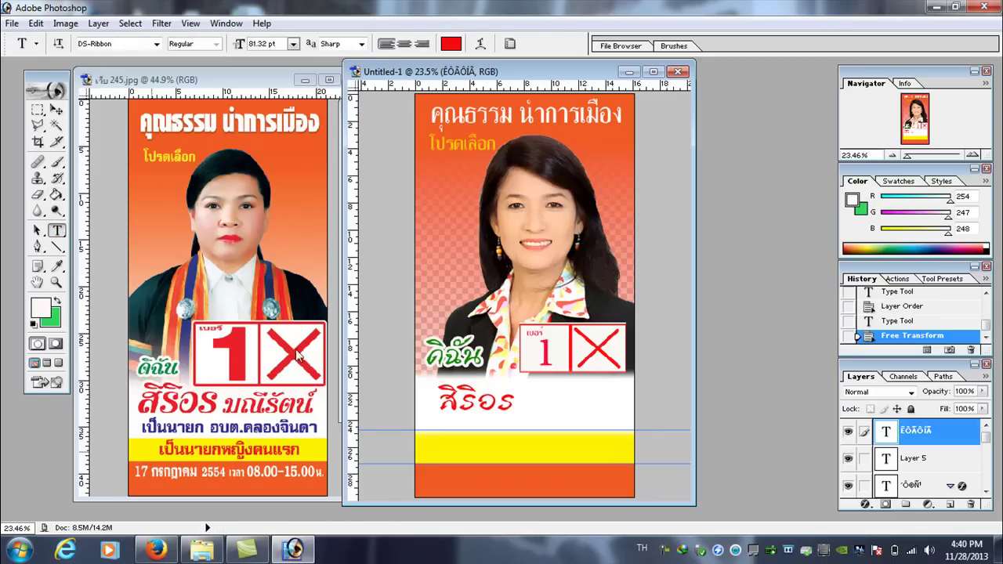
left_click(540, 407)
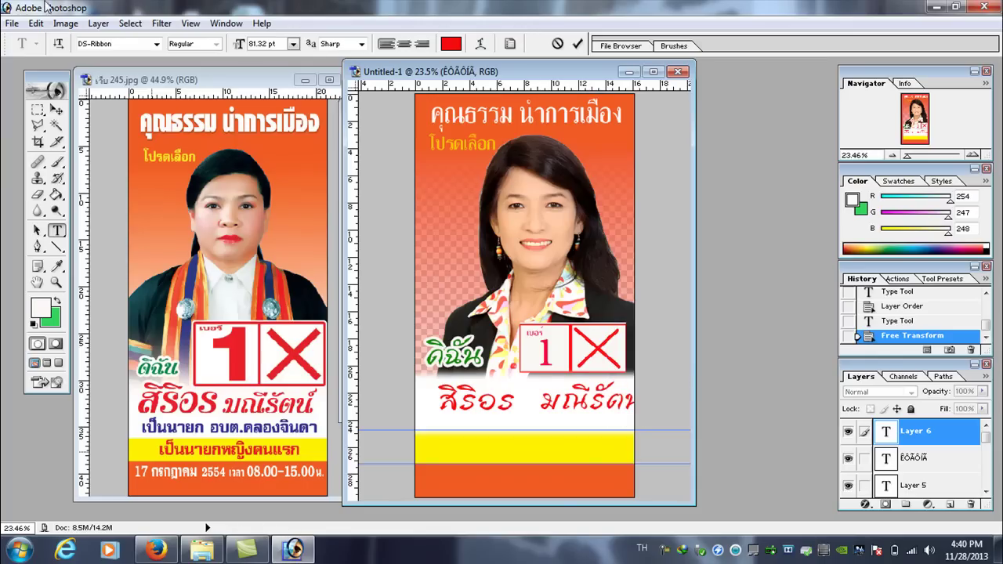
- Scale the surname narrower so it fits beside the first name
left_click(36, 24)
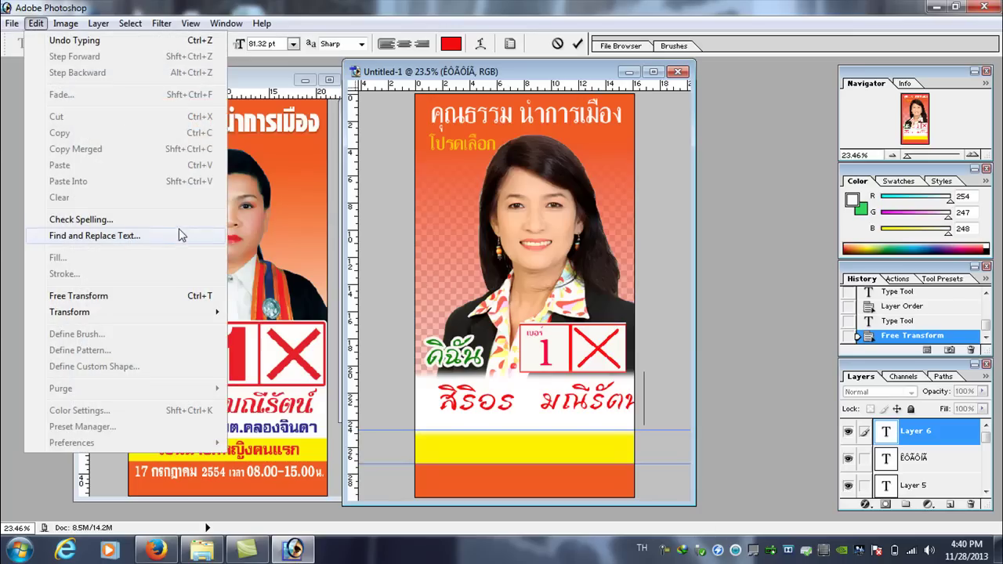
mouse_move(152, 313)
left_click(259, 334)
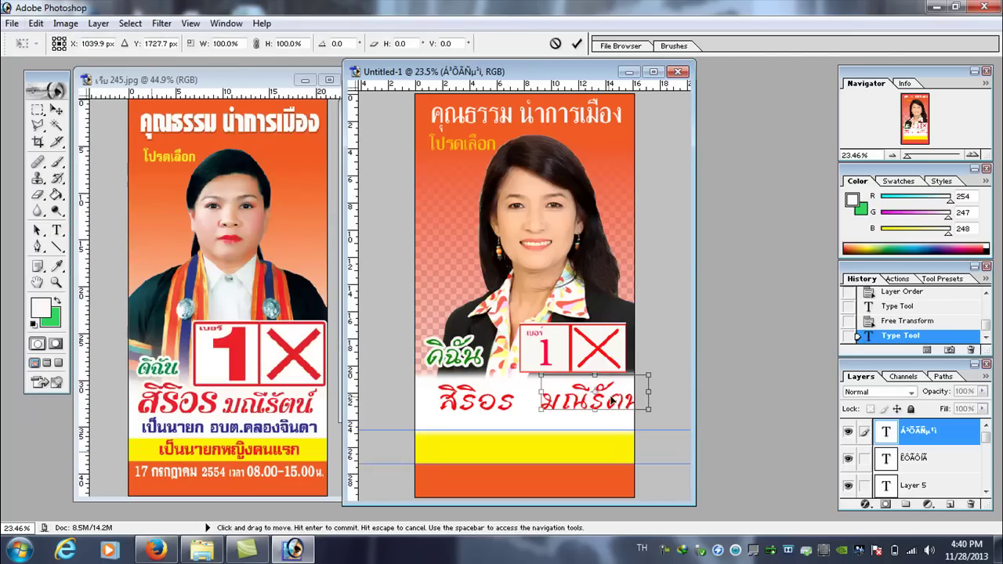
left_click_drag(649, 400, 575, 384)
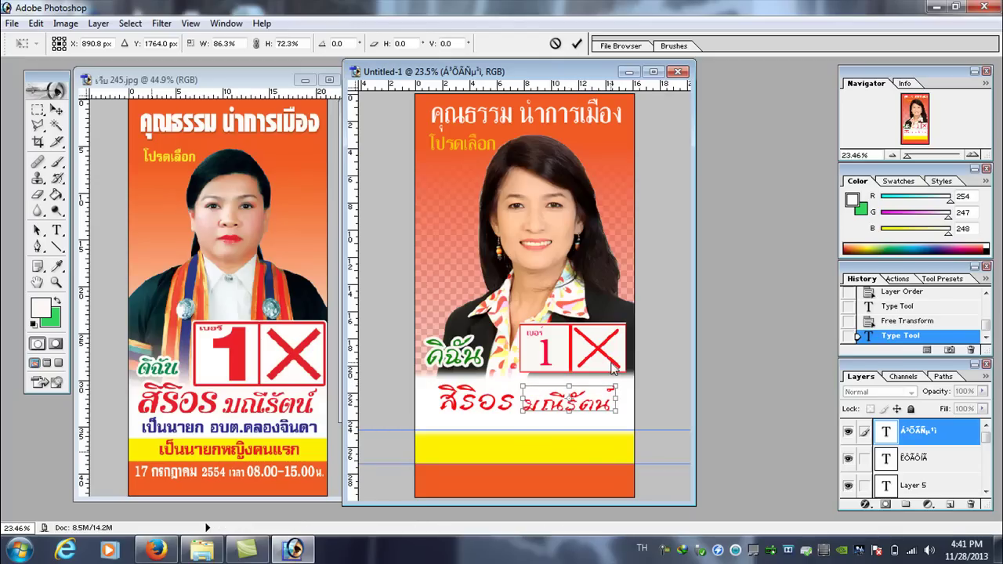
key("Return")
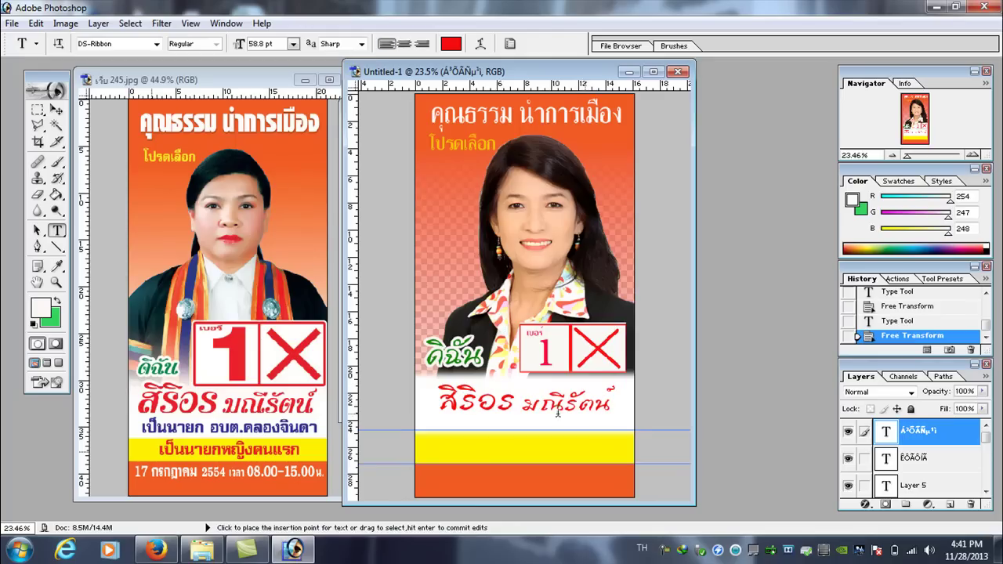
- Select the first-name layer and nudge it up one step
left_click(56, 109)
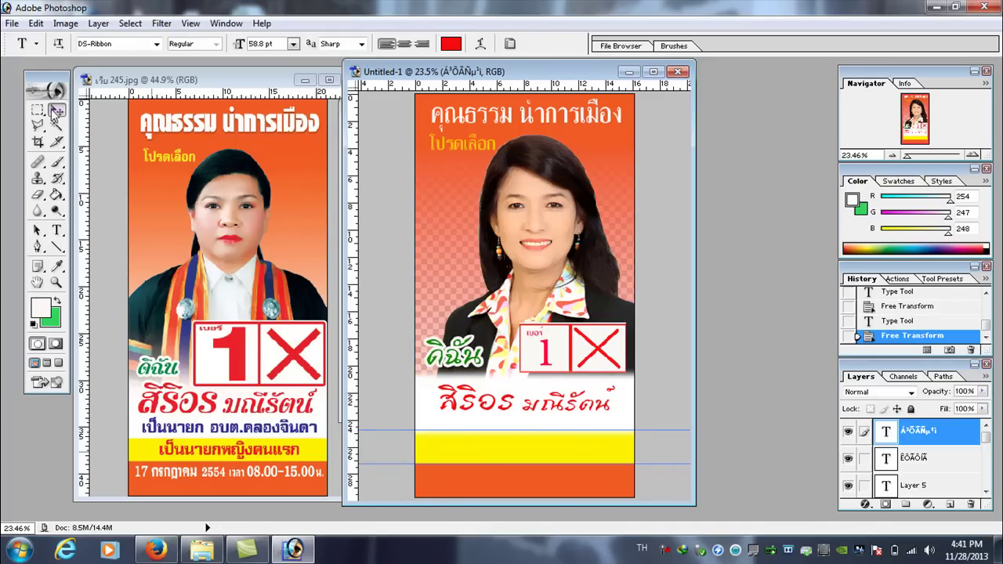
right_click(471, 407)
right_click(472, 392)
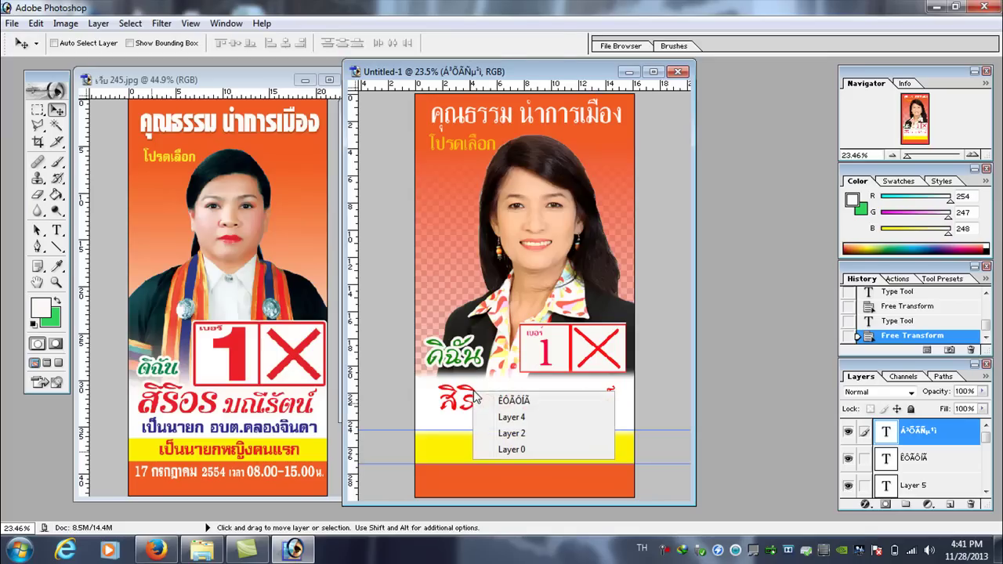
left_click(508, 399)
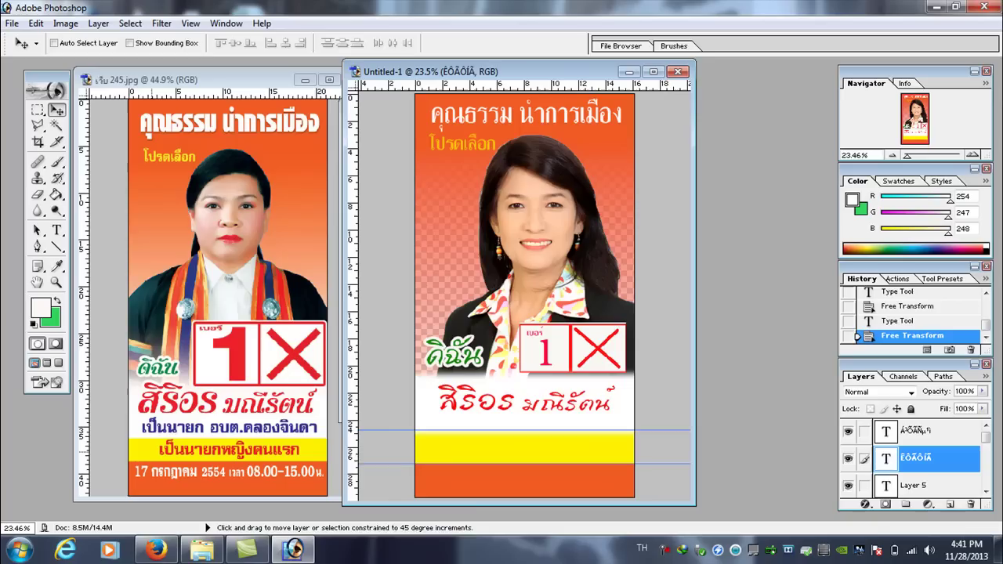
key("Up")
key("Up")
key("Up")
key("Up")
key("Up")
key("Up")
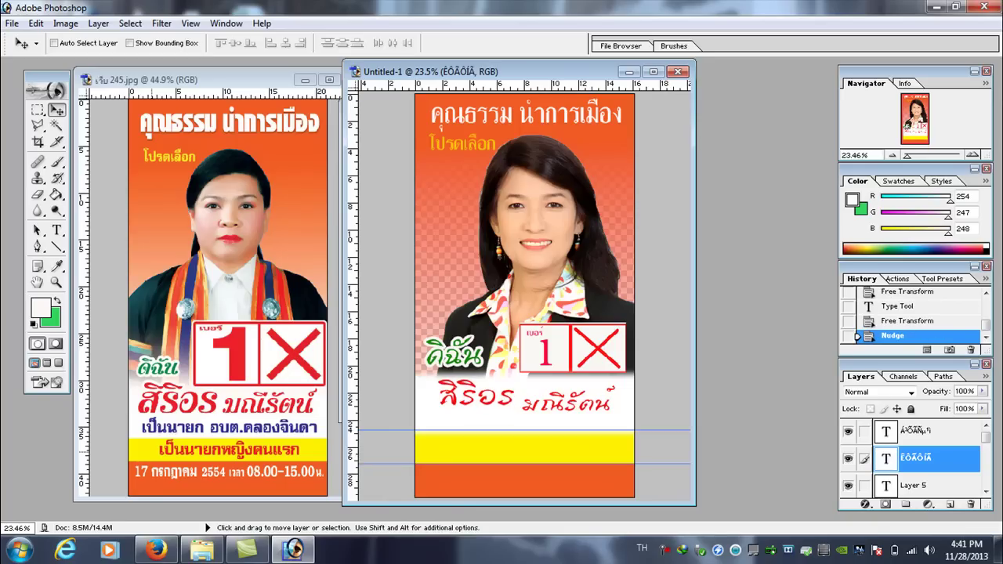
- Select the surname layer and nudge it up to line up with the first name
right_click(560, 409)
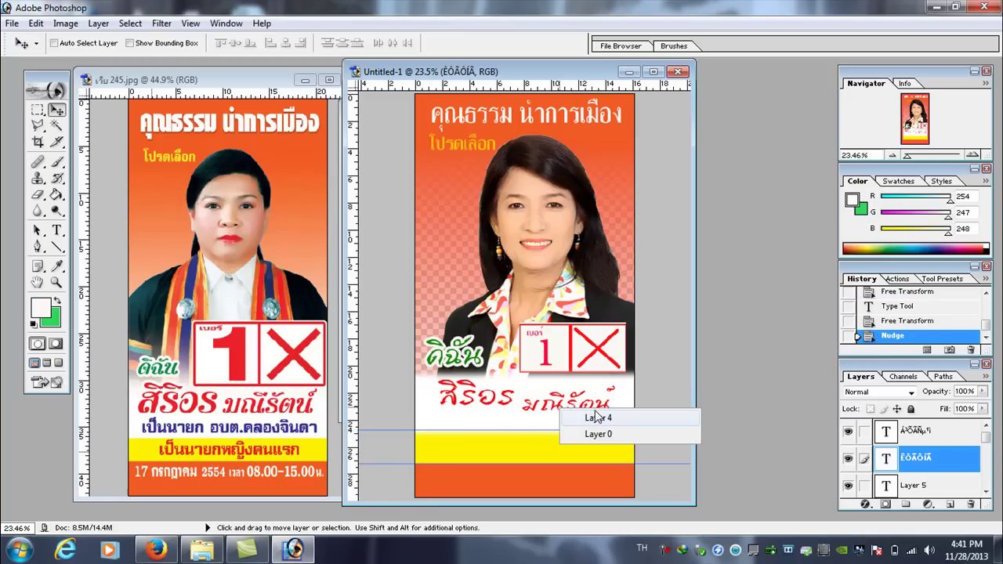
right_click(595, 414)
right_click(600, 406)
right_click(600, 406)
right_click(600, 407)
right_click(600, 408)
left_click(627, 413)
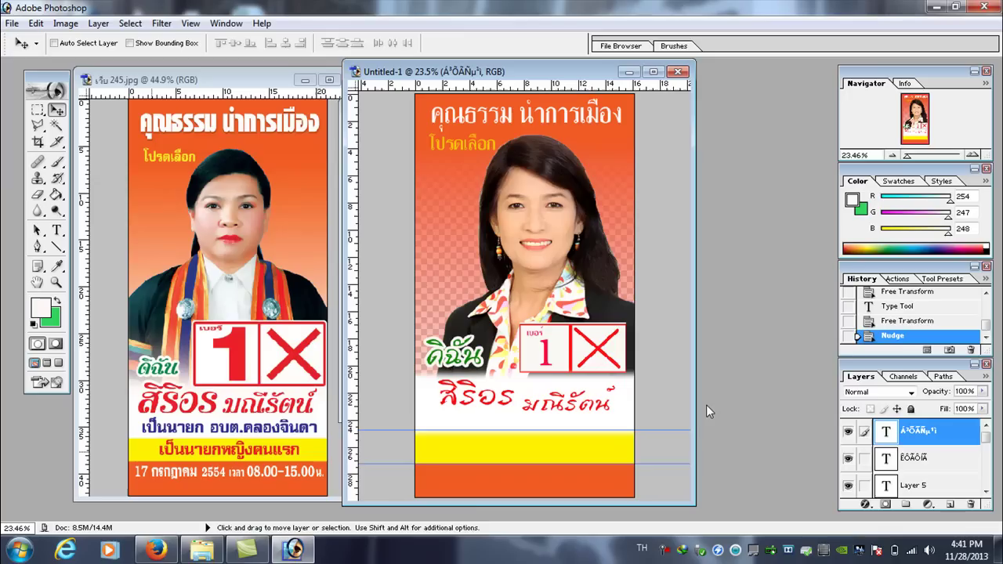
key("Up")
key("Up")
key("Up")
key("Up")
key("Up")
key("Up")
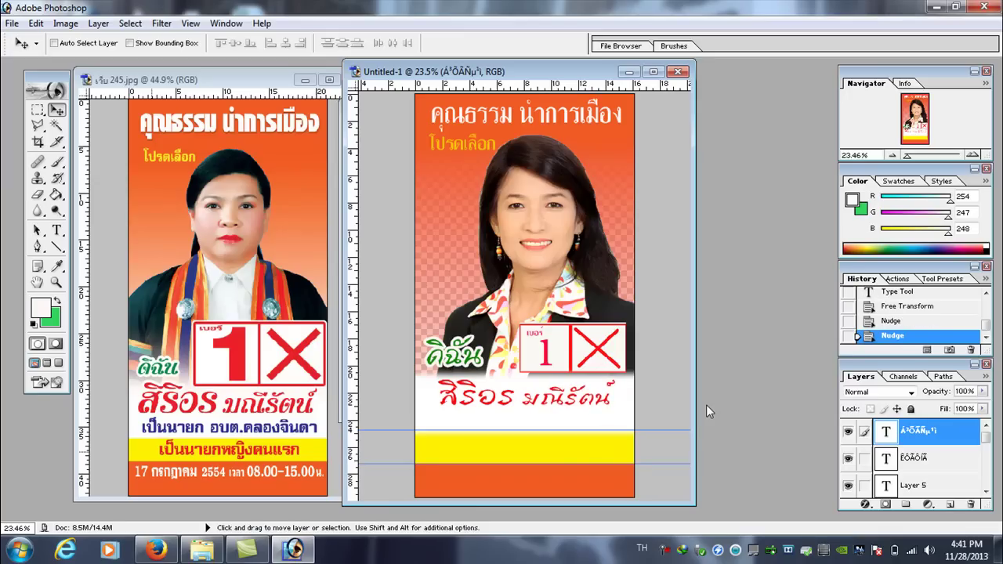
left_click(57, 231)
- Start a blue text line below the name and type the subtitle เป็นนายก อบต. คลองจินดา
left_click(450, 421)
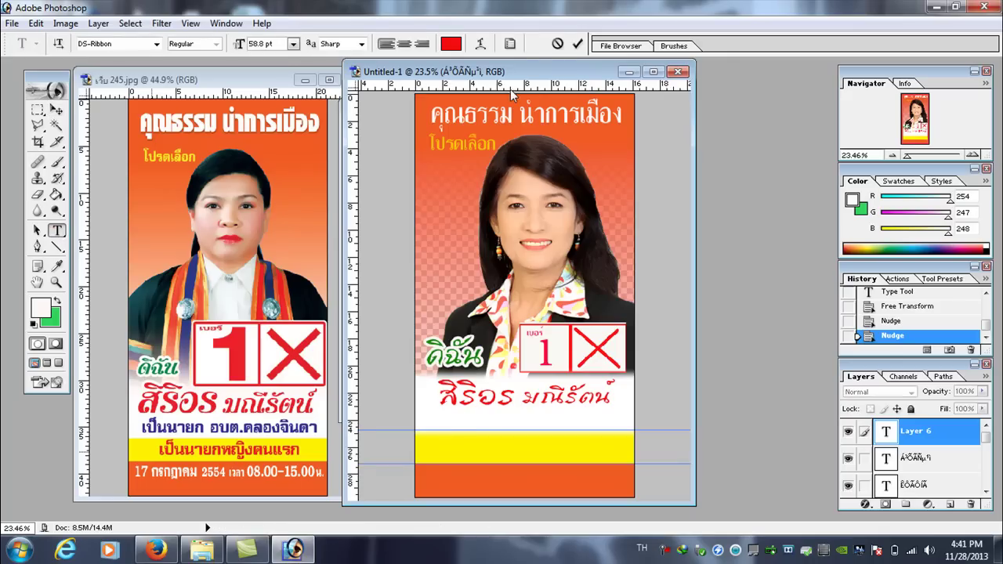
left_click(451, 44)
left_click(817, 257)
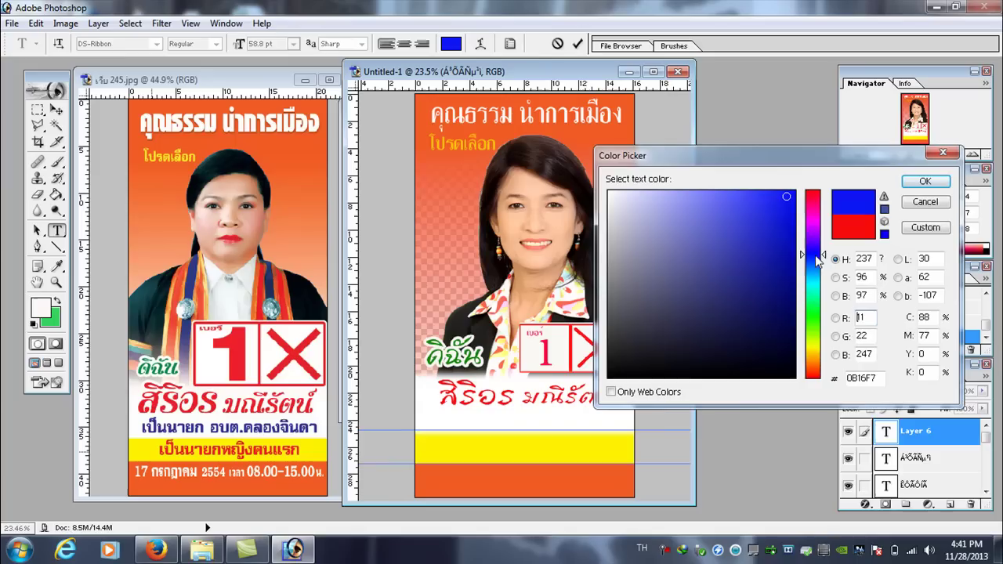
left_click(922, 181)
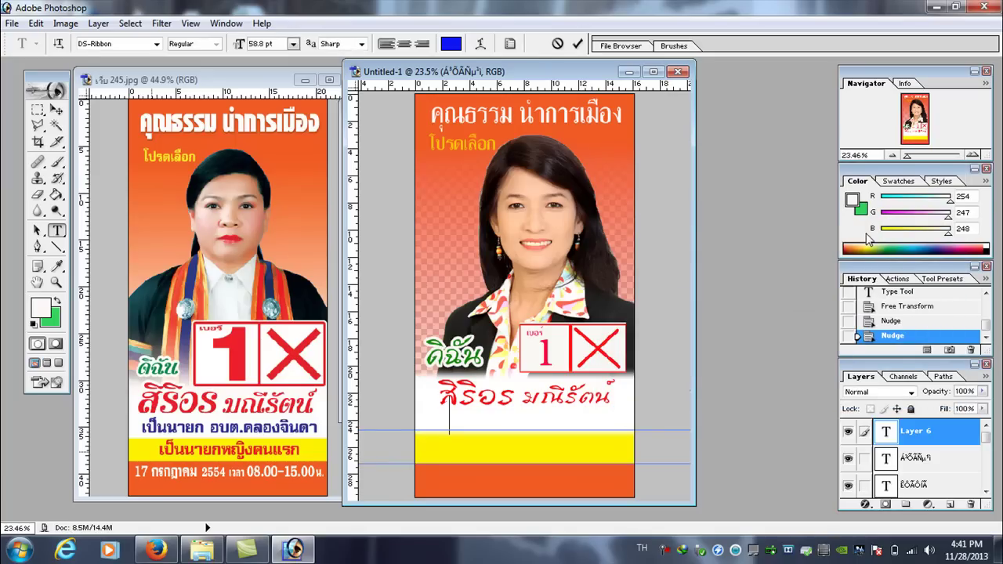
type("เป็นนายก อบต")
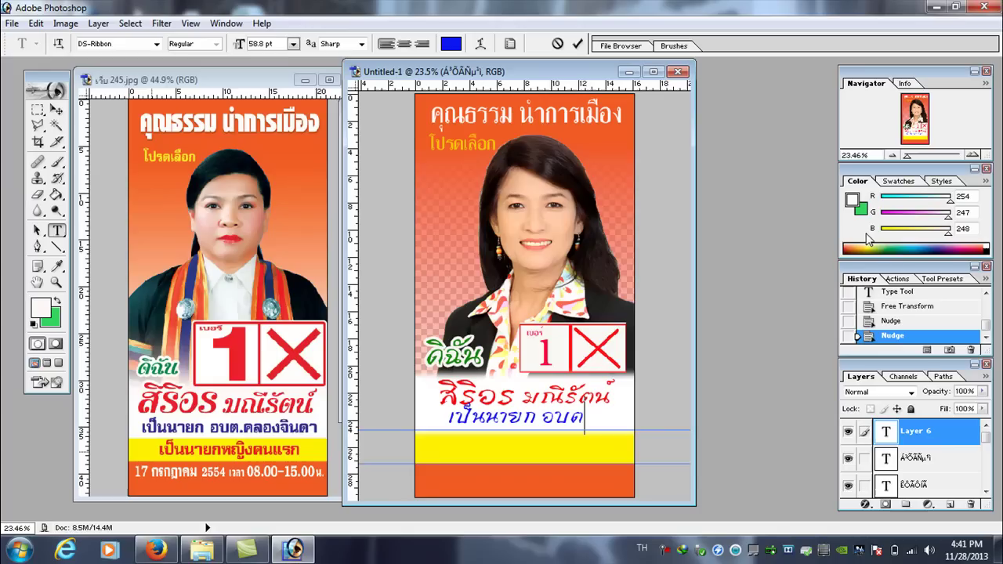
type(".คลอง")
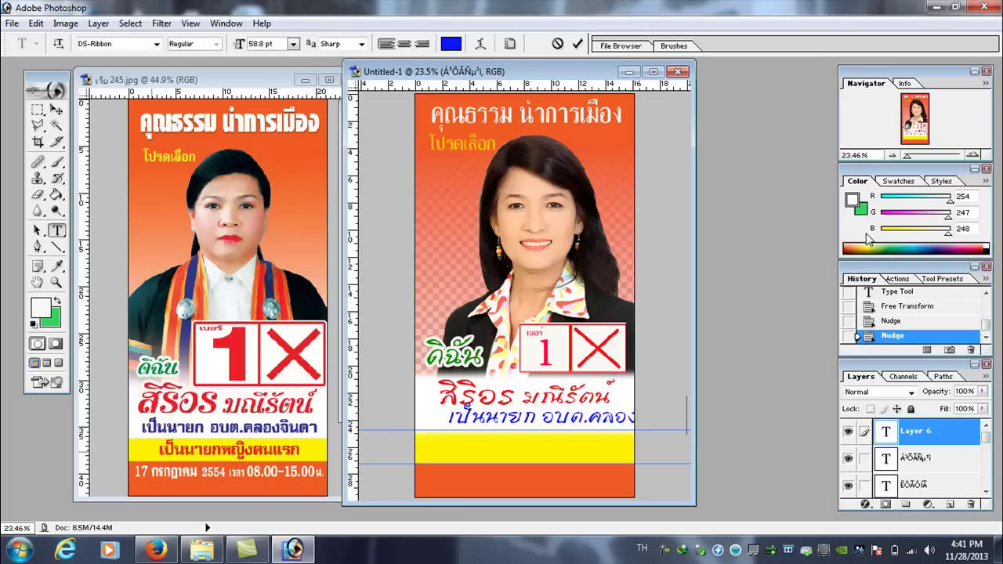
- Scale the blue subtitle to about 70% width and 67% height
left_click(35, 23)
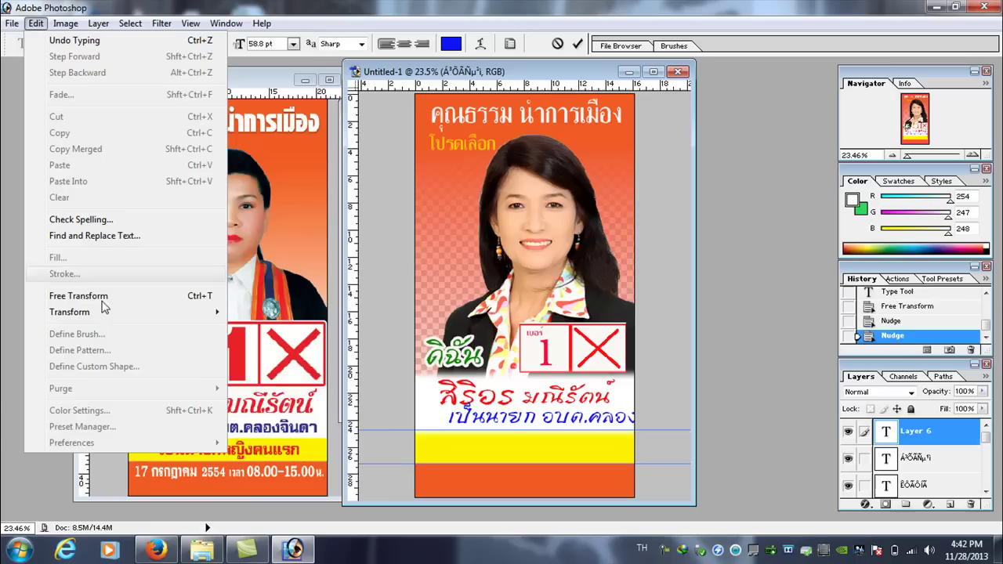
mouse_move(112, 319)
left_click(260, 333)
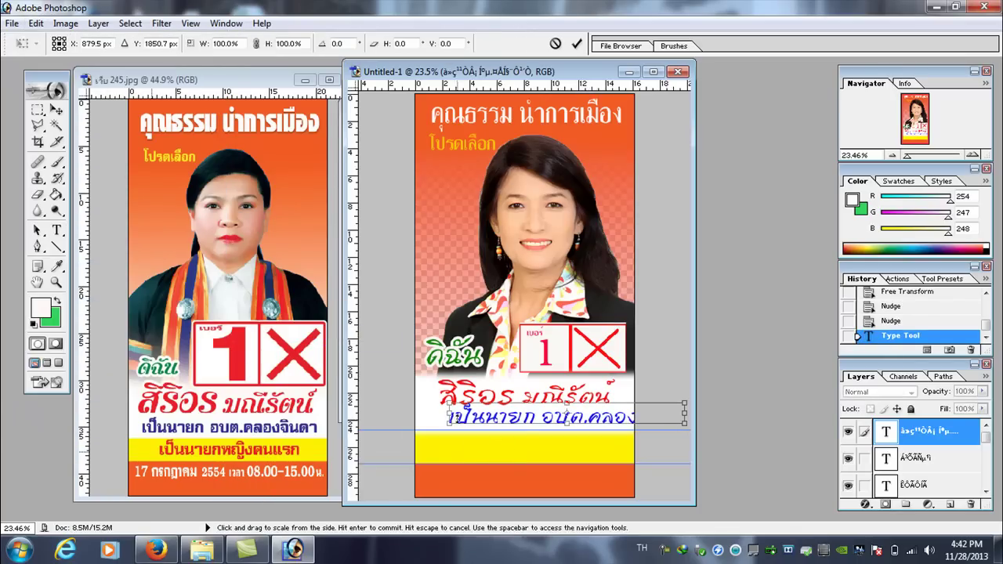
left_click_drag(686, 413, 615, 414)
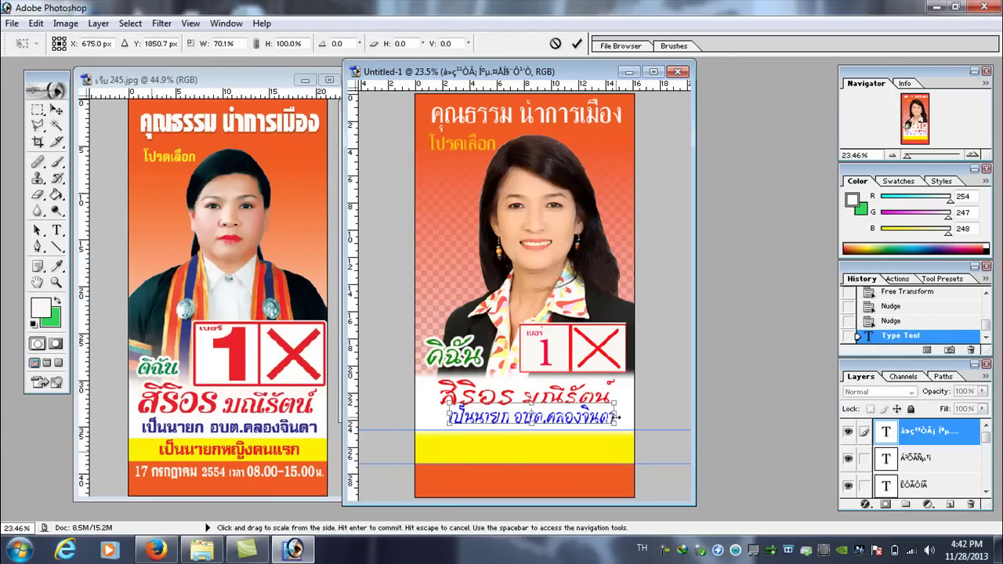
left_click_drag(531, 400, 531, 409)
left_click_drag(449, 419, 440, 420)
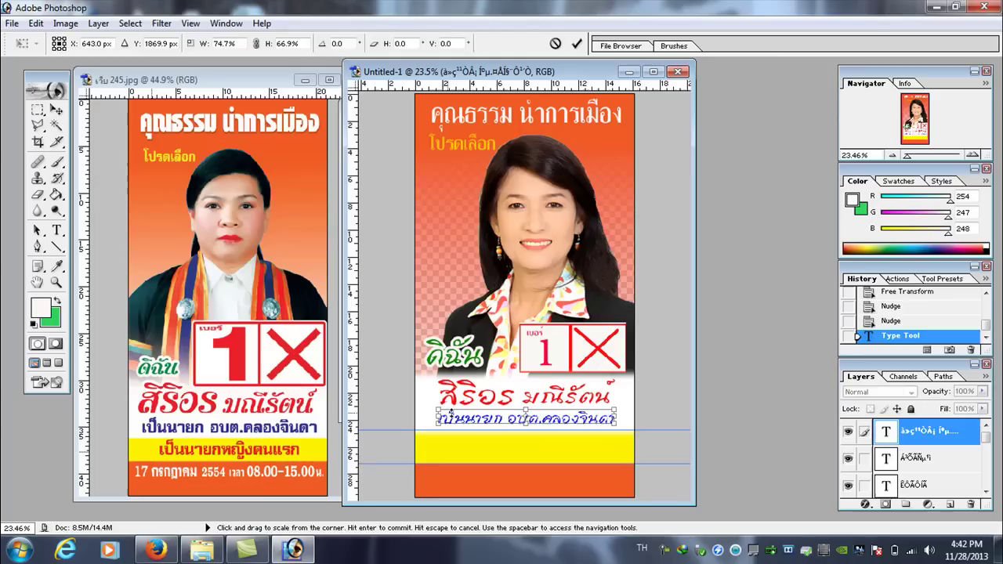
key("Return")
- Select the whole subtitle and change its font to DS-SiamSquare
left_click_drag(618, 419, 439, 420)
left_click(96, 43)
key("Down")
key("Down")
key("Down")
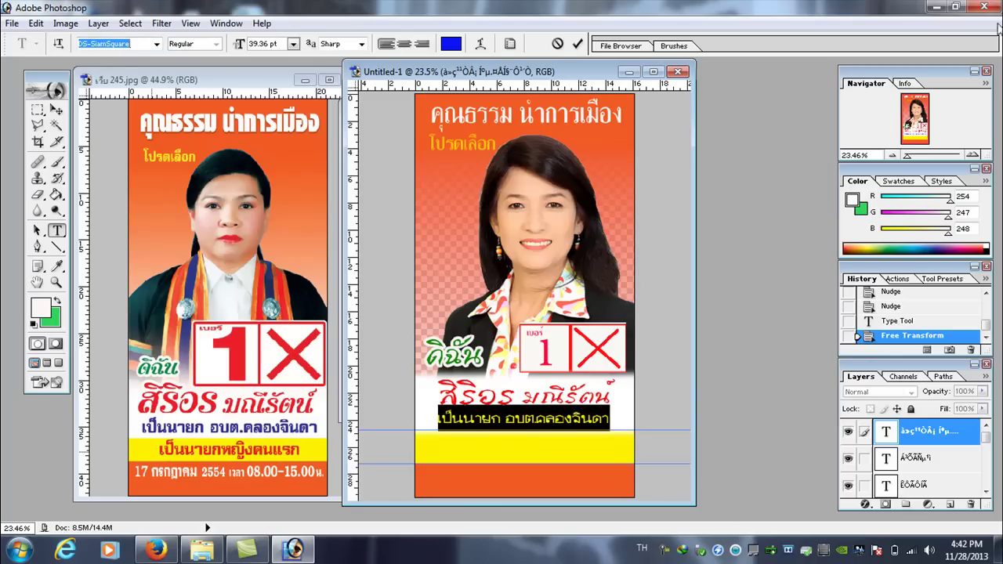
- Place the cursor right after อบต. and commit the subtitle edit
left_click(556, 419)
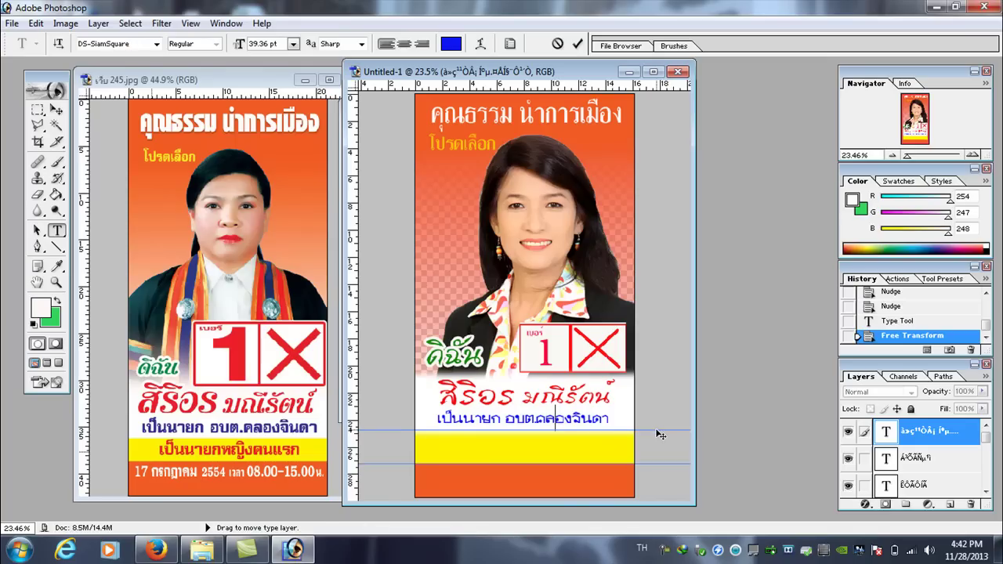
left_click(537, 419)
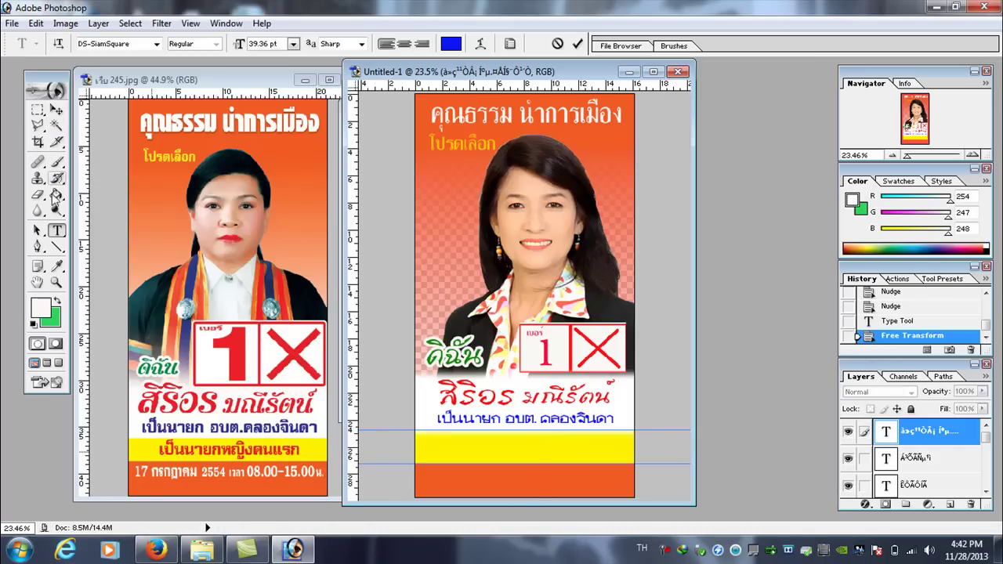
left_click(62, 229)
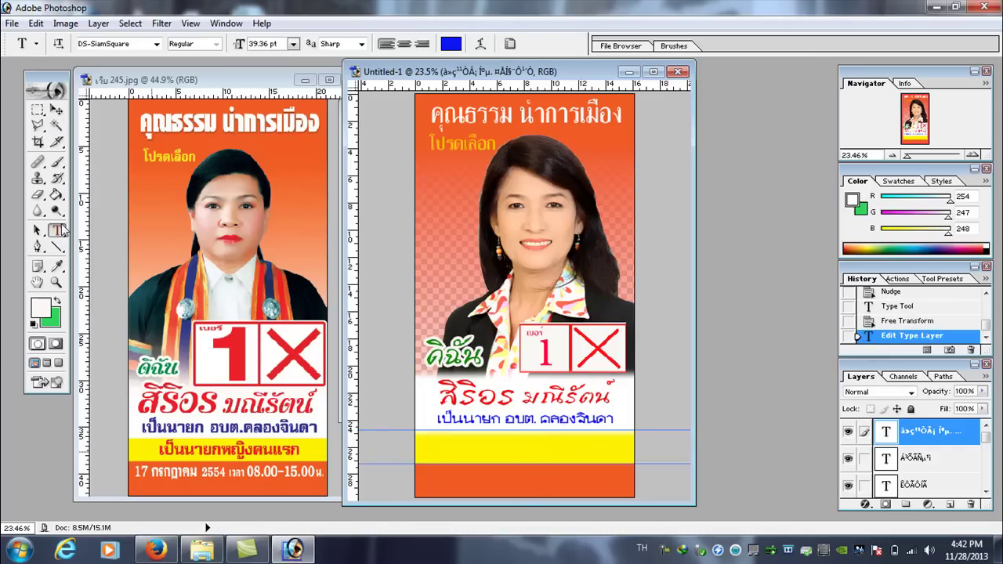
- Type เป็นนายกหญิงคนแรก on the yellow band and stretch it wider and taller
left_click(472, 453)
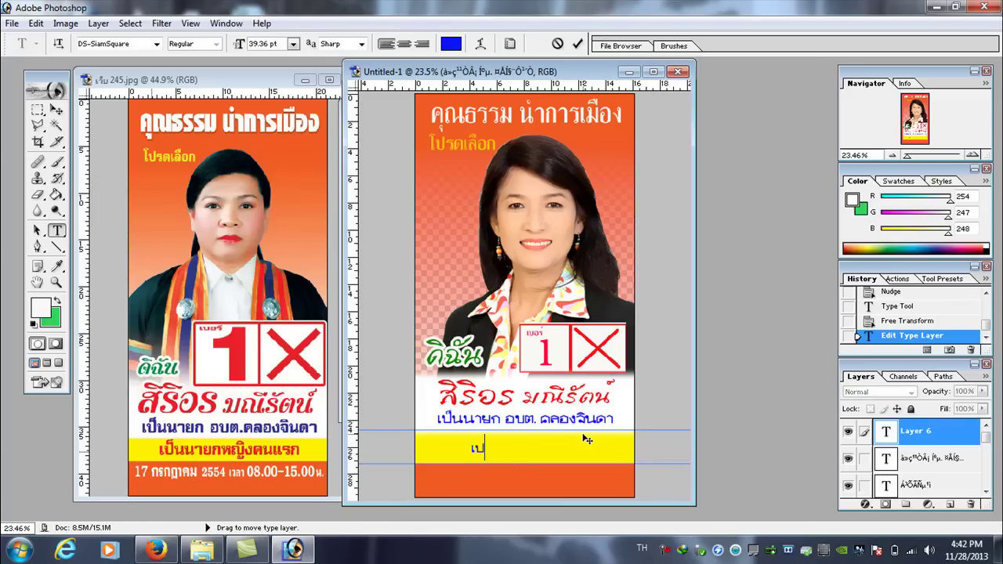
type("เป็นนายกหญิงคนแรก")
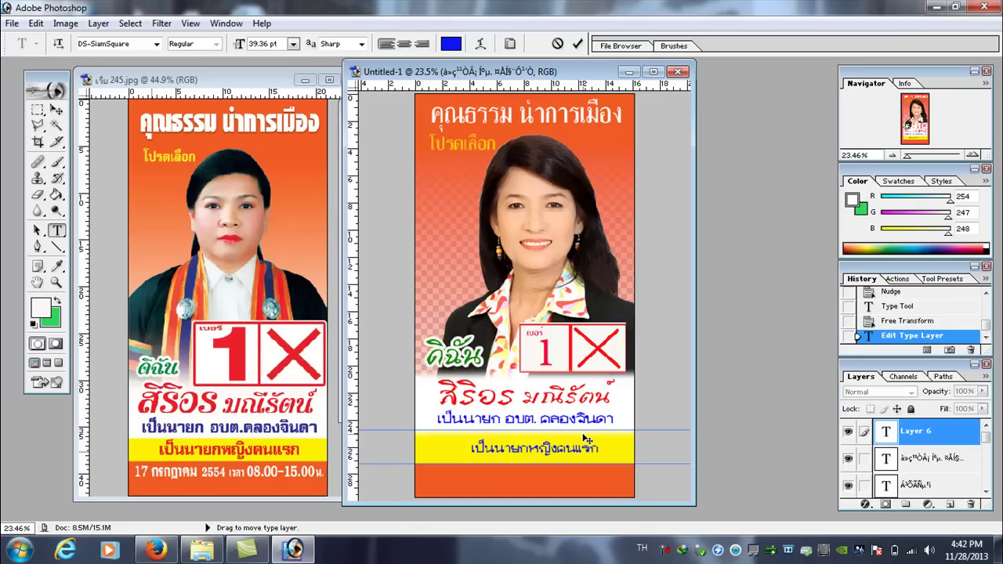
left_click(36, 23)
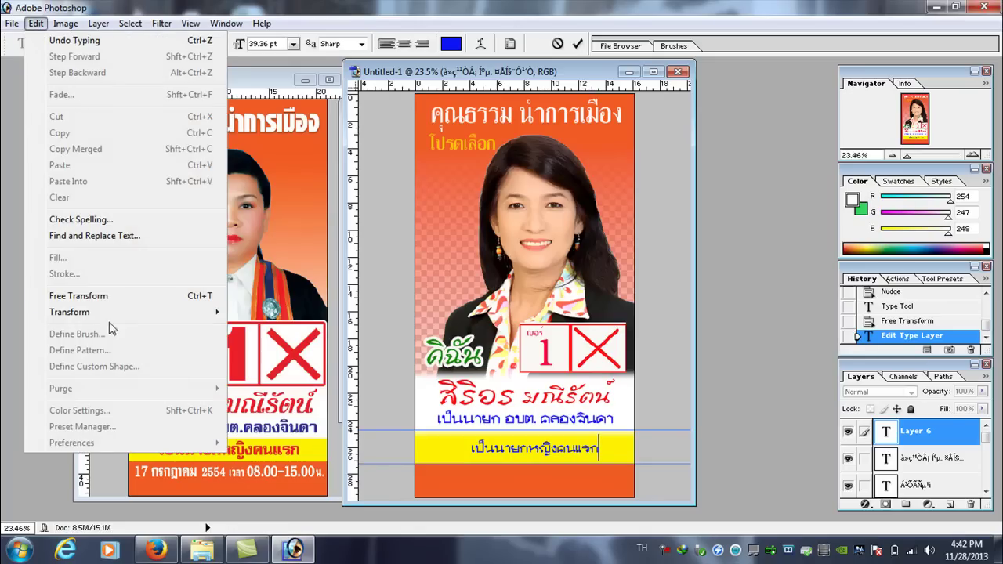
mouse_move(79, 311)
left_click(308, 333)
left_click_drag(472, 447, 442, 448)
left_click_drag(598, 447, 614, 447)
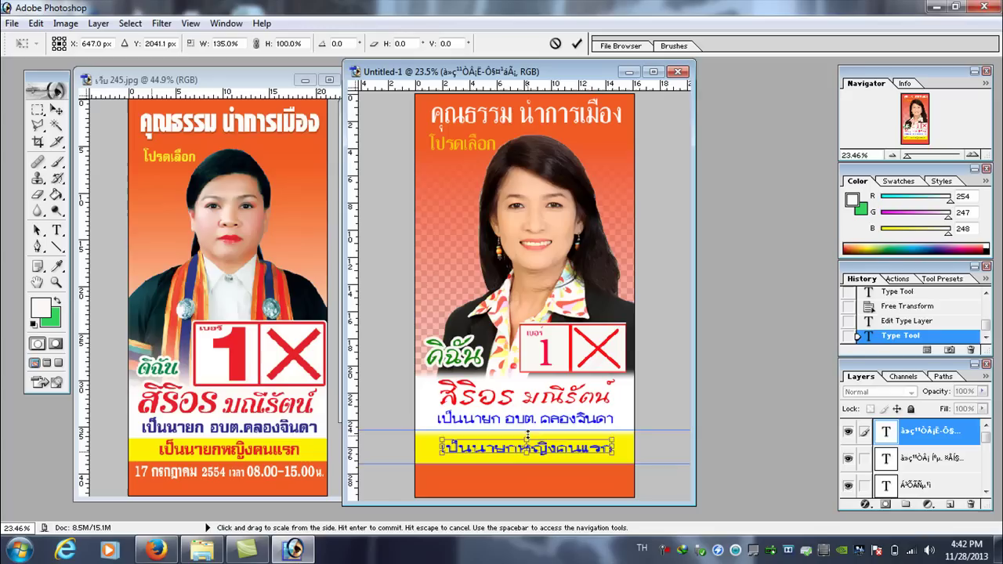
left_click_drag(528, 433, 527, 427)
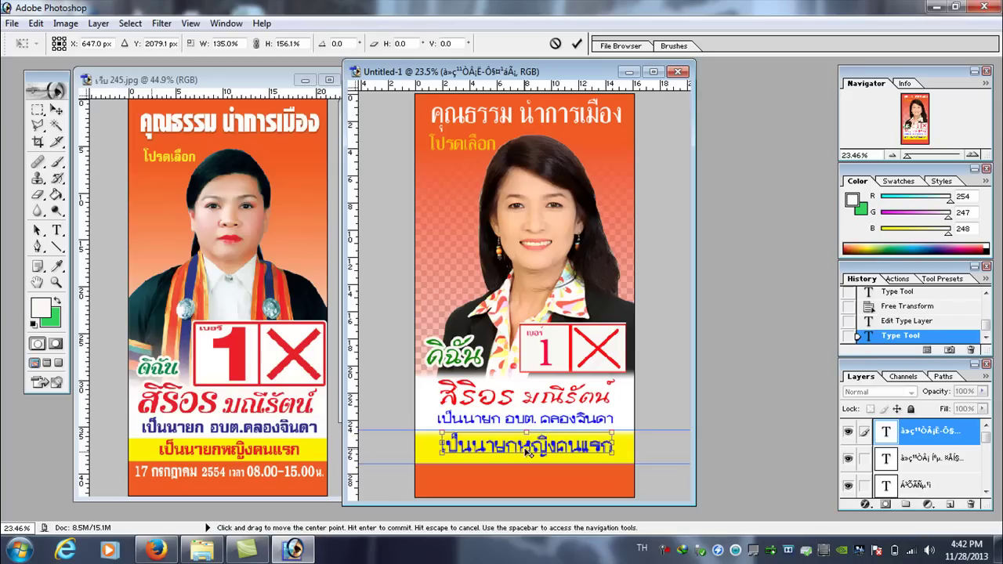
key("Return")
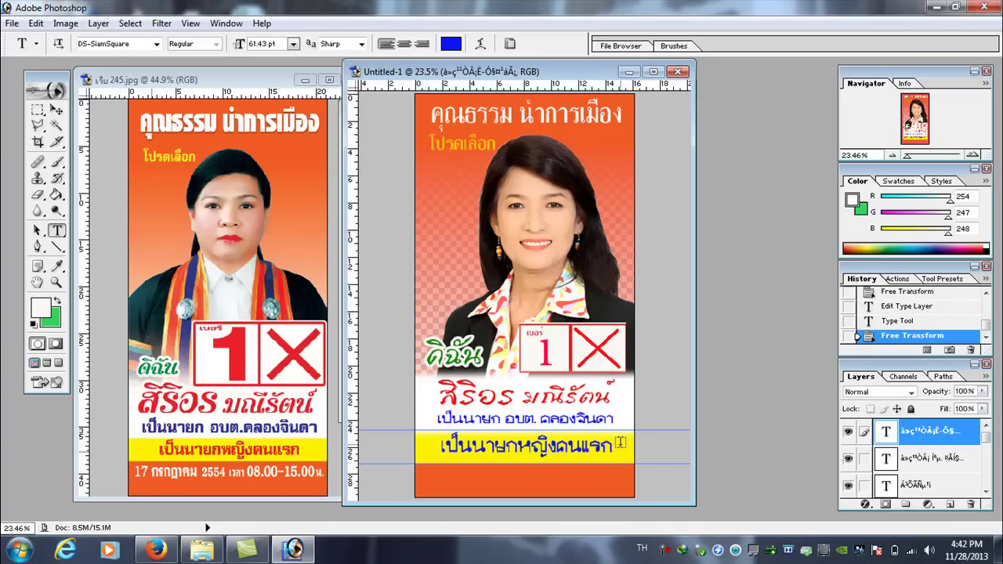
- Set the whole slogan's font to DS-Wattana and commit the edit
left_click(615, 445)
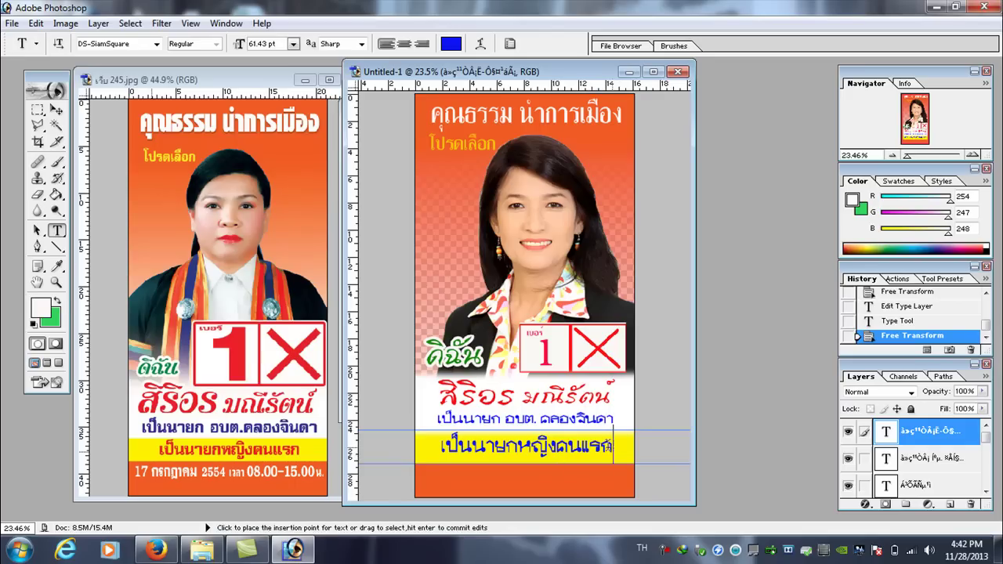
left_click_drag(614, 445, 441, 447)
left_click(138, 44)
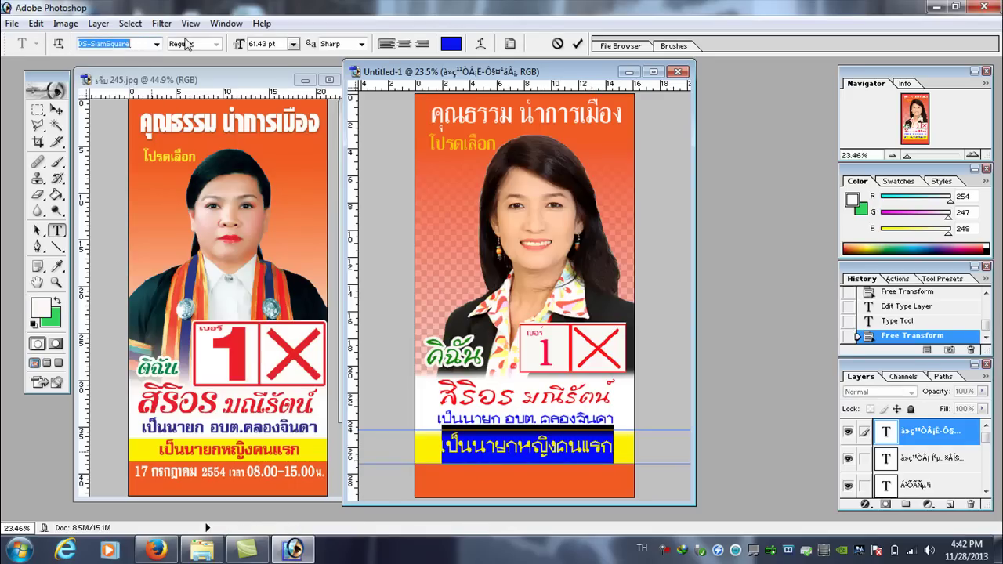
key("Down")
key("Down")
key("Down")
key("Down")
key("Down")
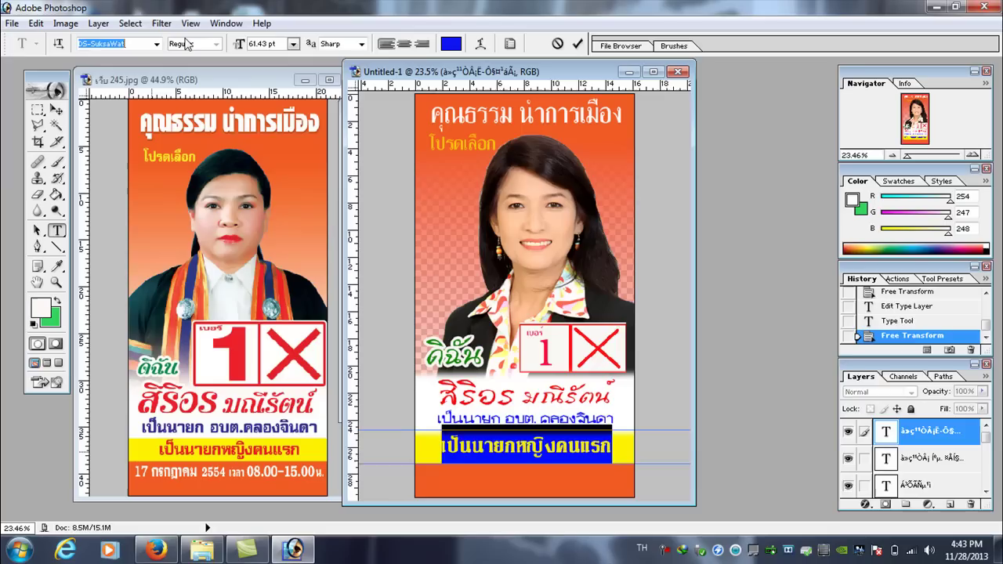
key("Down")
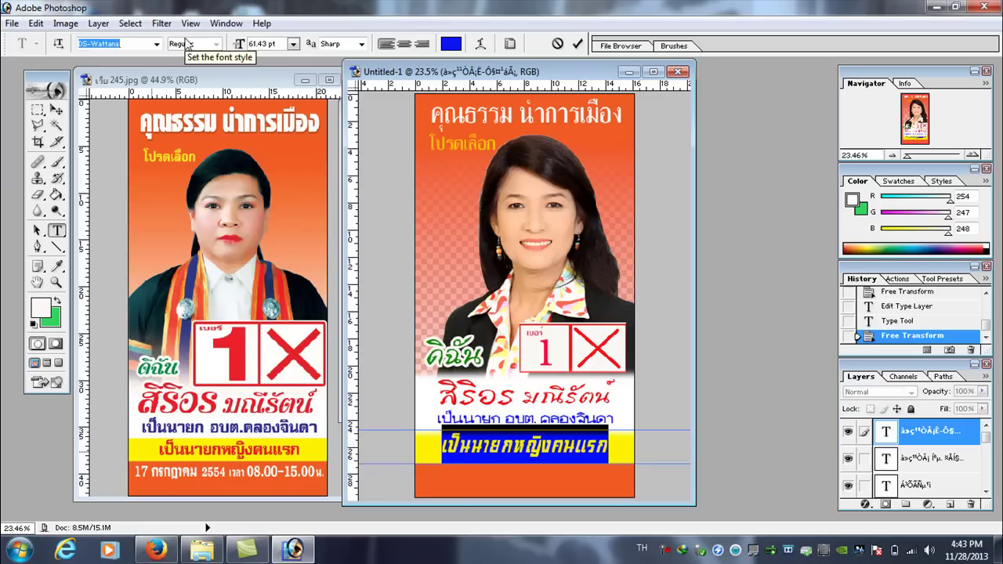
left_click(586, 461)
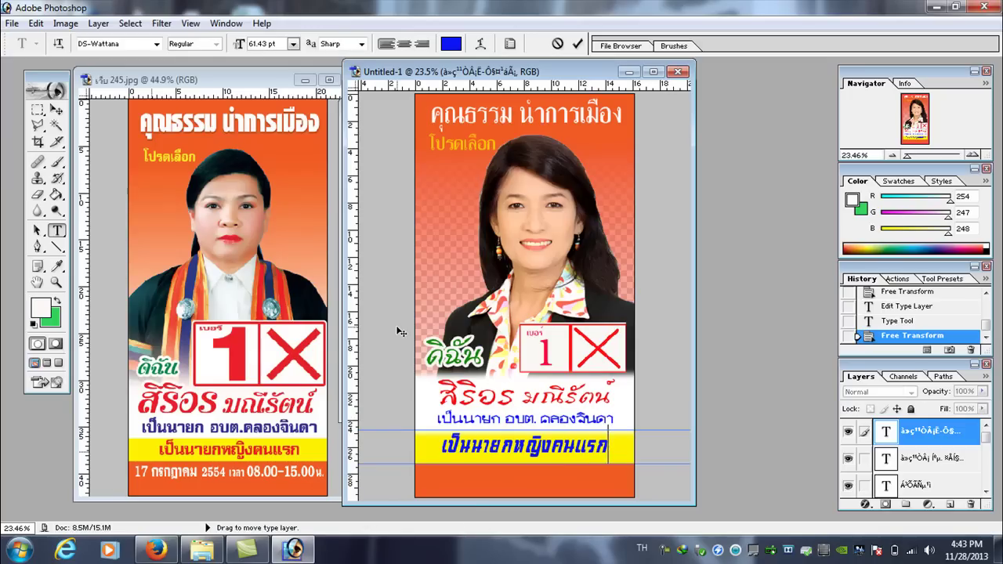
left_click(63, 111)
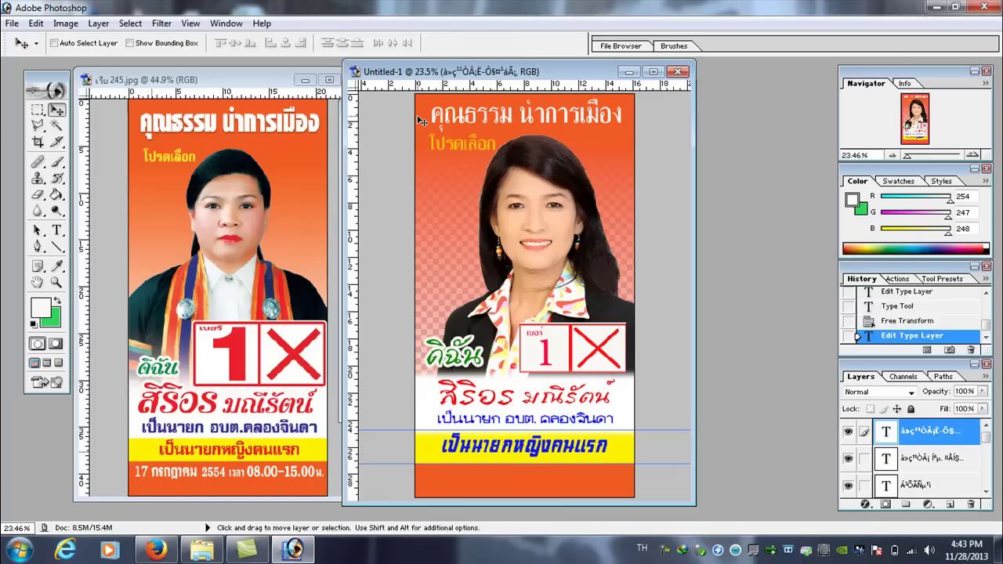
- Nudge the slogan down slightly and recolour it red
key("Down")
key("Down")
key("Down")
key("Down")
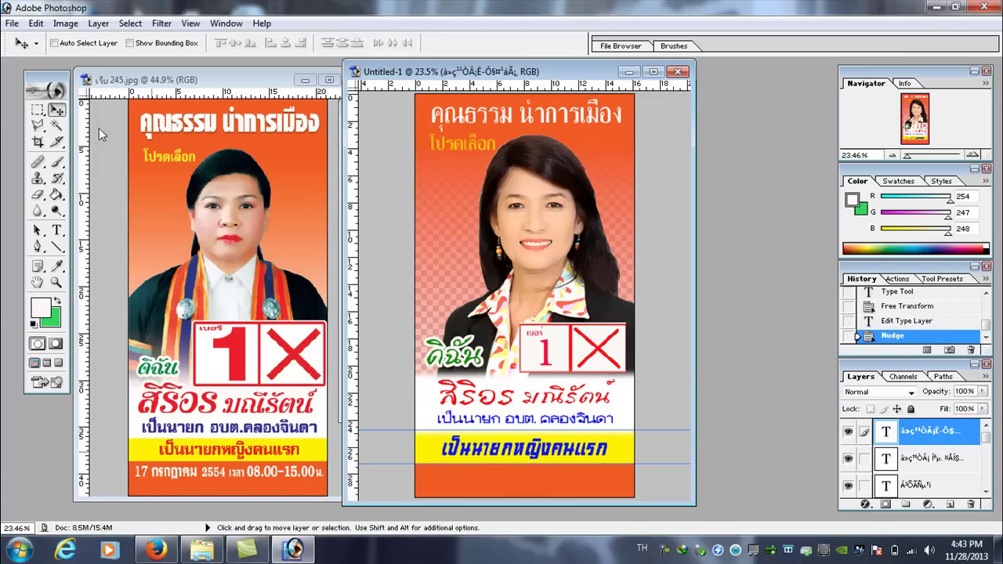
left_click(56, 230)
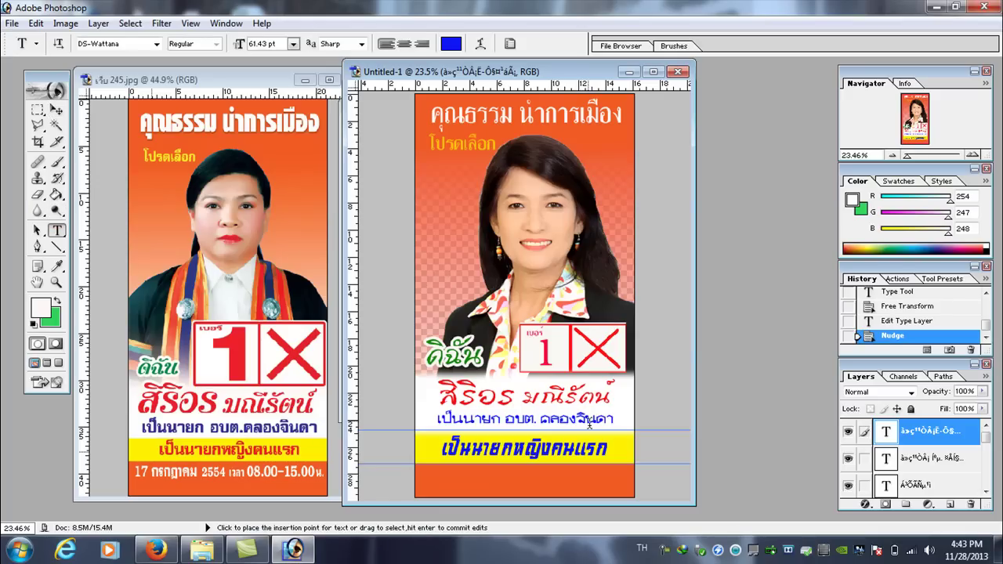
left_click_drag(608, 448, 441, 448)
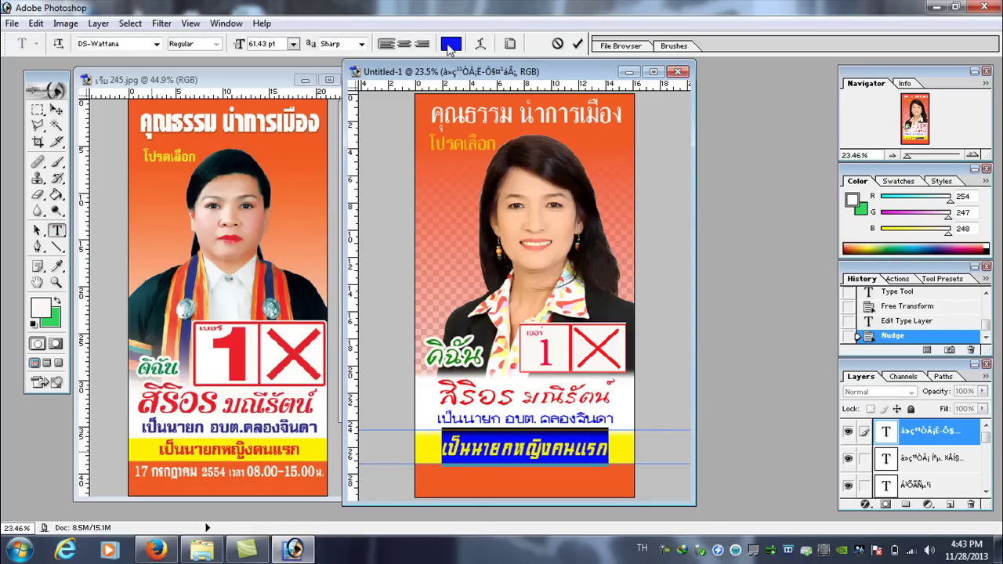
left_click(450, 45)
left_click(813, 201)
left_click(793, 194)
left_click(925, 181)
left_click(576, 448)
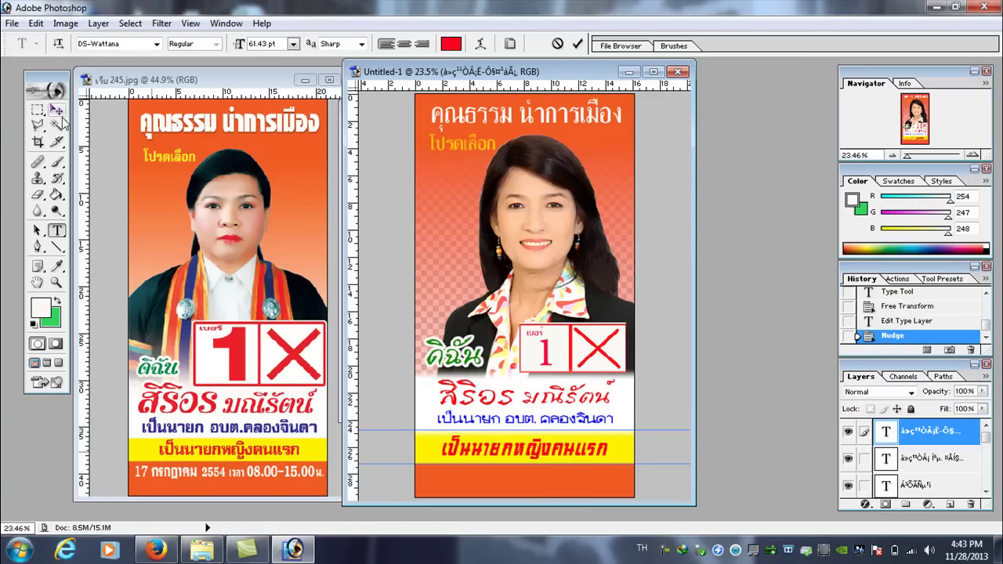
key("ctrl+Return")
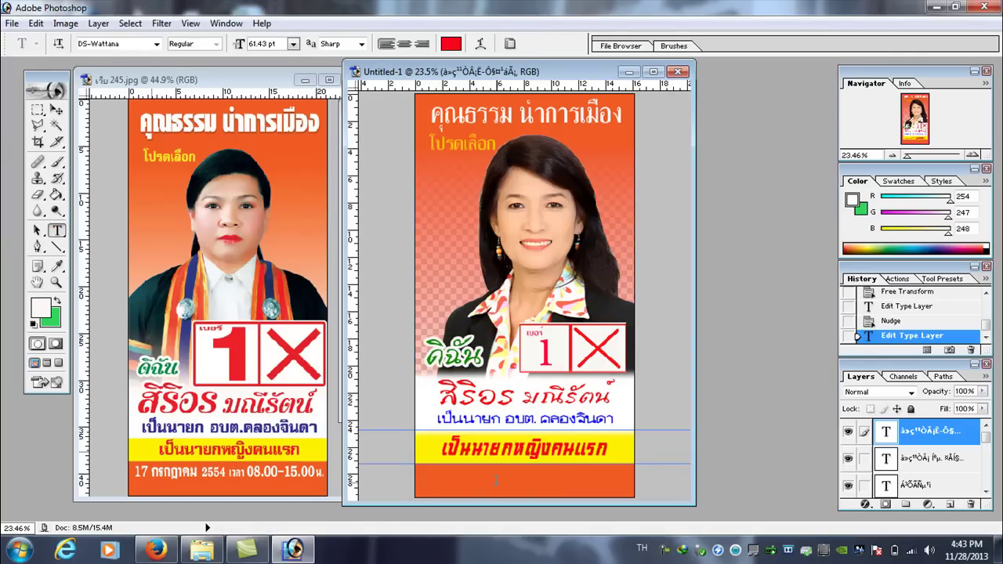
- Start a new text line below the yellow band in near-white
left_click(496, 479)
left_click(450, 43)
left_click(609, 194)
left_click(925, 181)
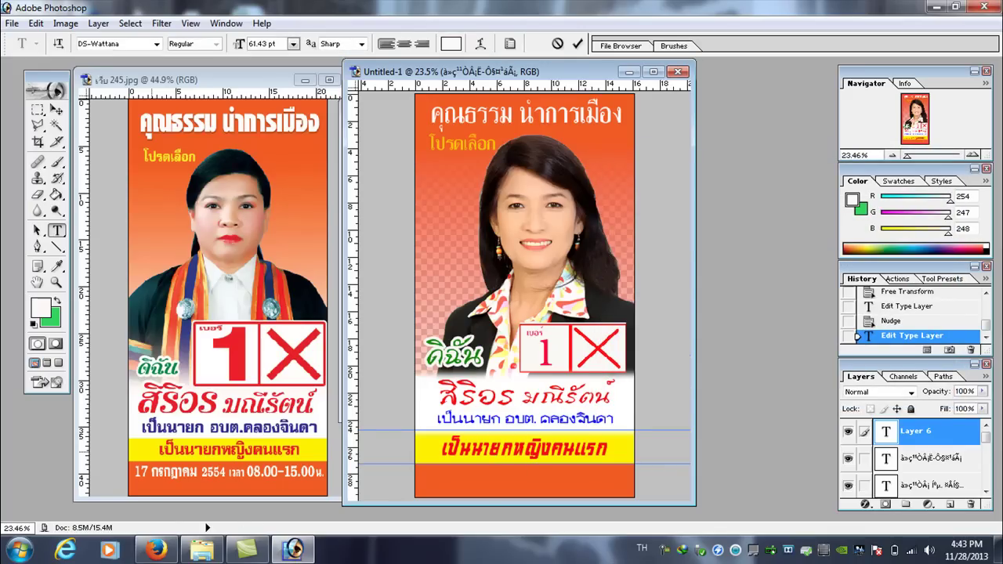
- Type the date '17 กรกฎาคม 25', switching between Thai and English input
type("1")
type("didDk8")
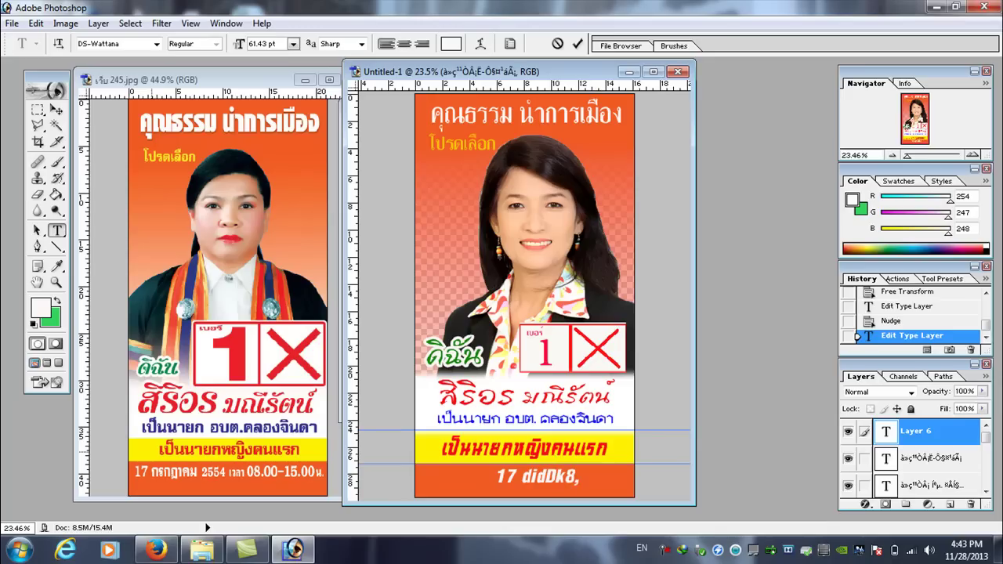
type(", 2554")
key("BackSpace")
key("BackSpace")
key("BackSpace")
key("BackSpace")
key("BackSpace")
key("BackSpace")
key("BackSpace")
key("BackSpace")
key("BackSpace")
key("BackSpace")
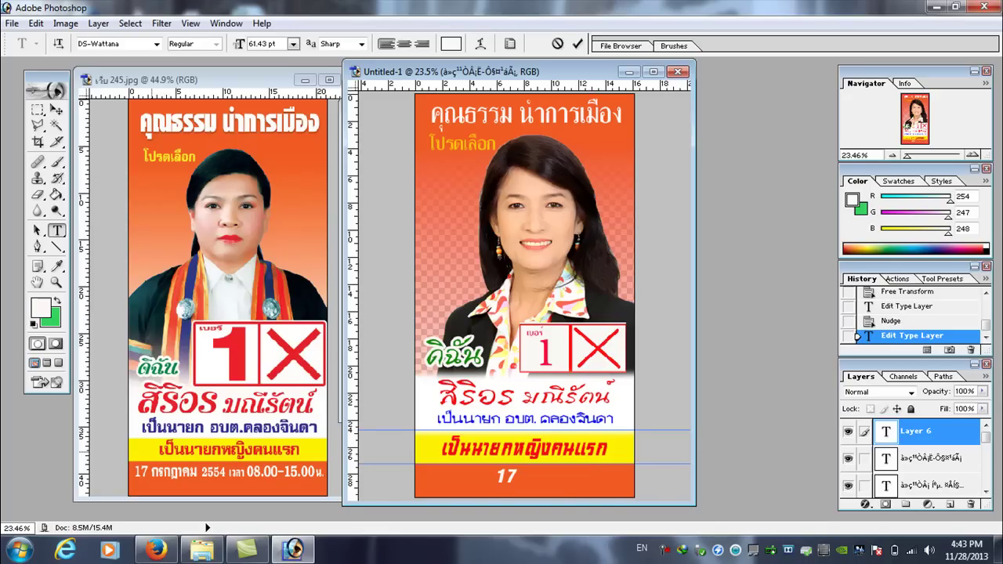
key("alt+shift")
type("กรกฎาคม")
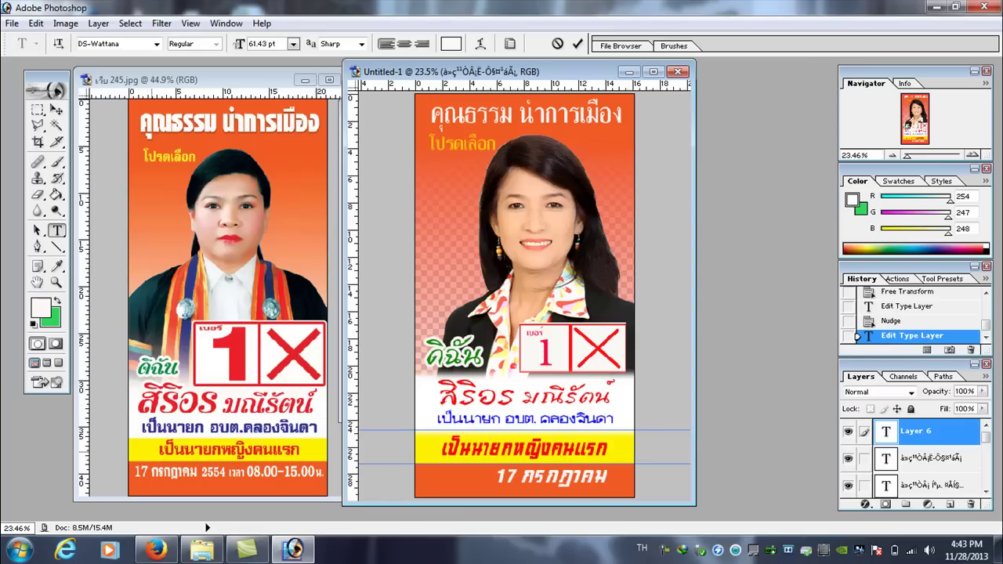
key("alt+shift")
type("25")
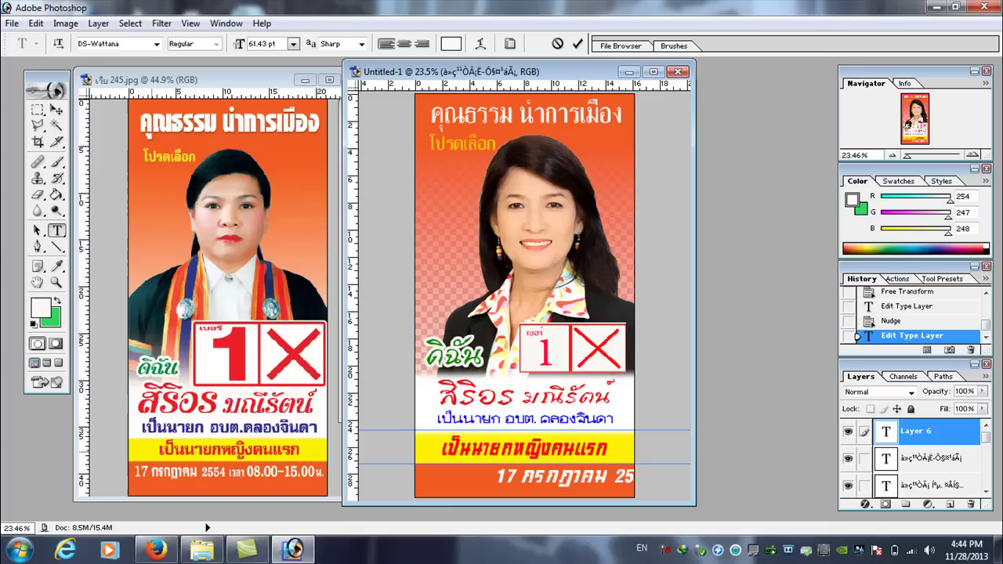
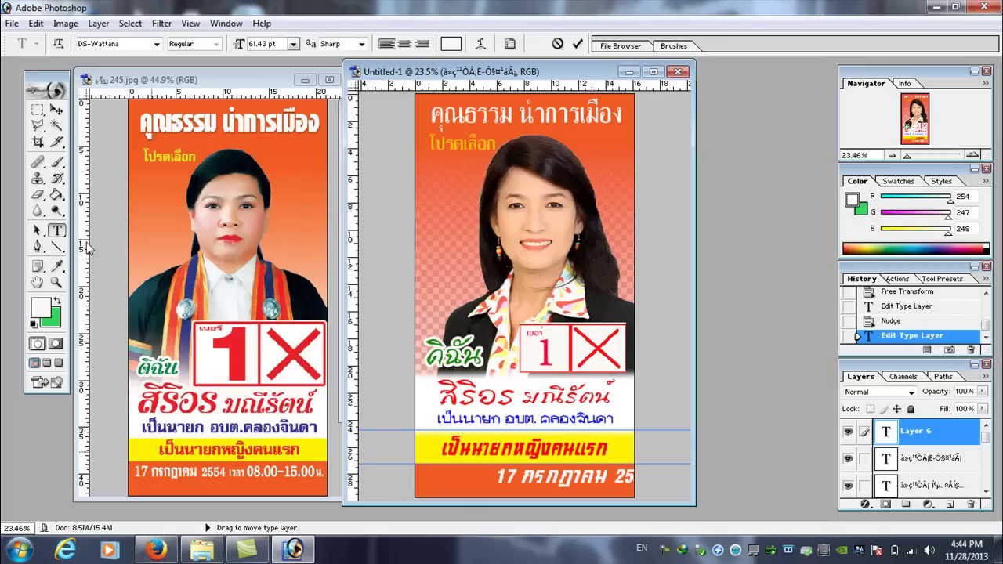
- Scale the bottom date text narrower from its left side and move it left and slightly up
left_click(35, 23)
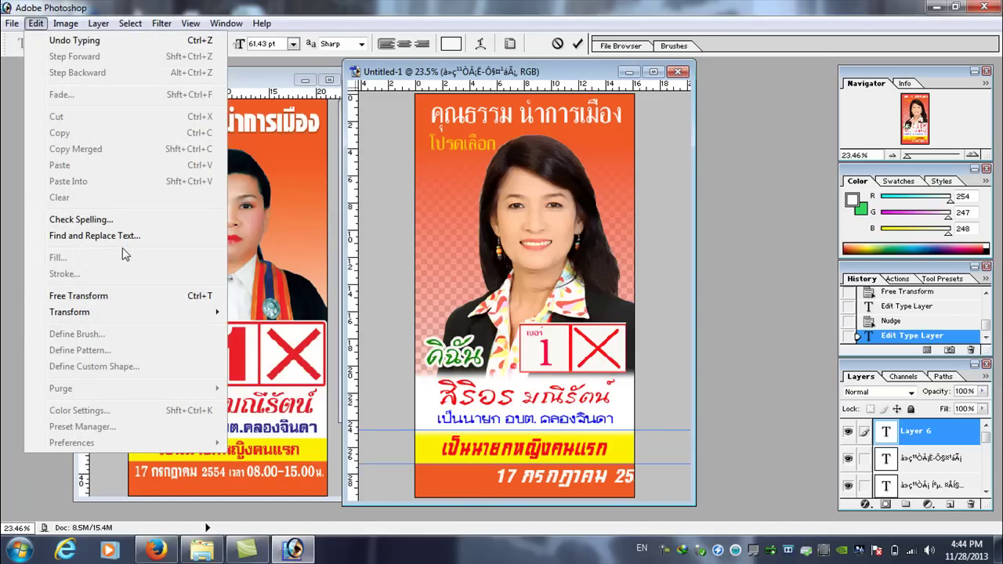
mouse_move(123, 313)
left_click(280, 337)
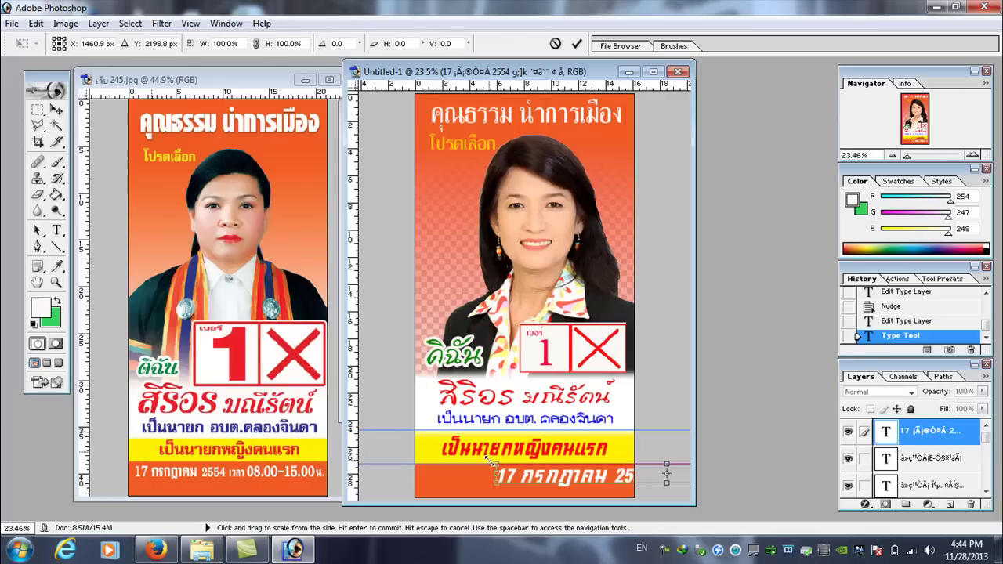
left_click_drag(494, 473, 564, 473)
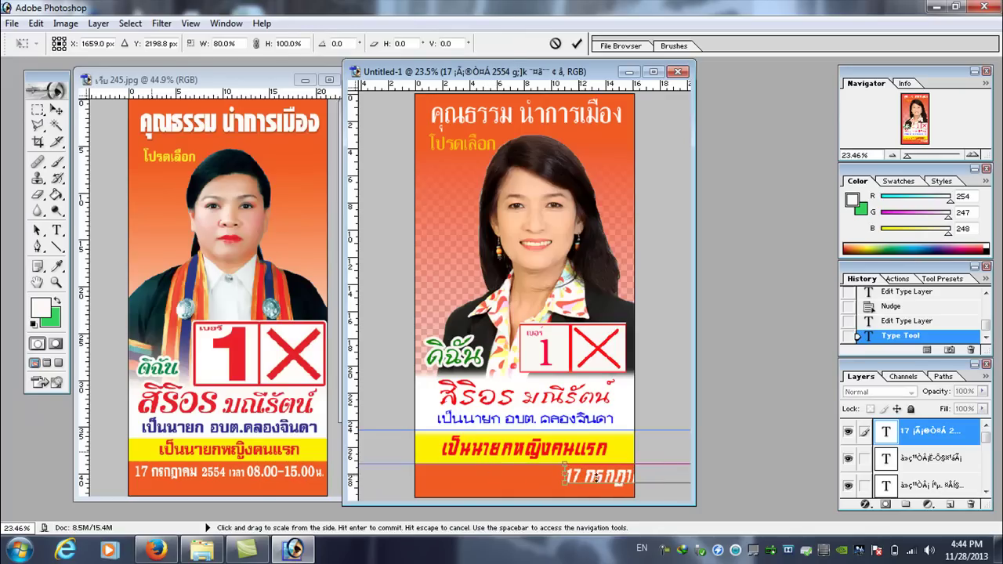
left_click(56, 109)
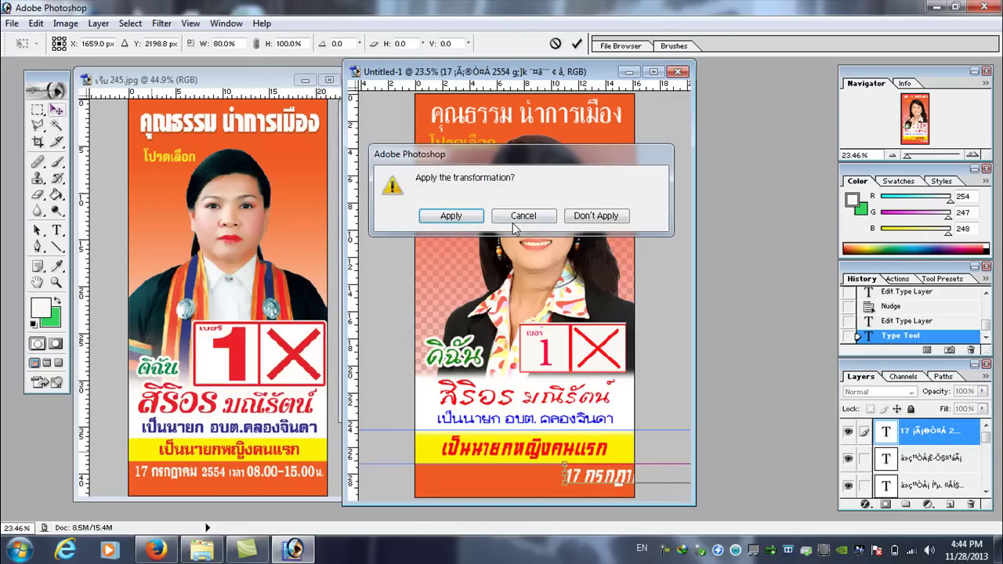
left_click(451, 215)
left_click_drag(627, 481, 409, 480)
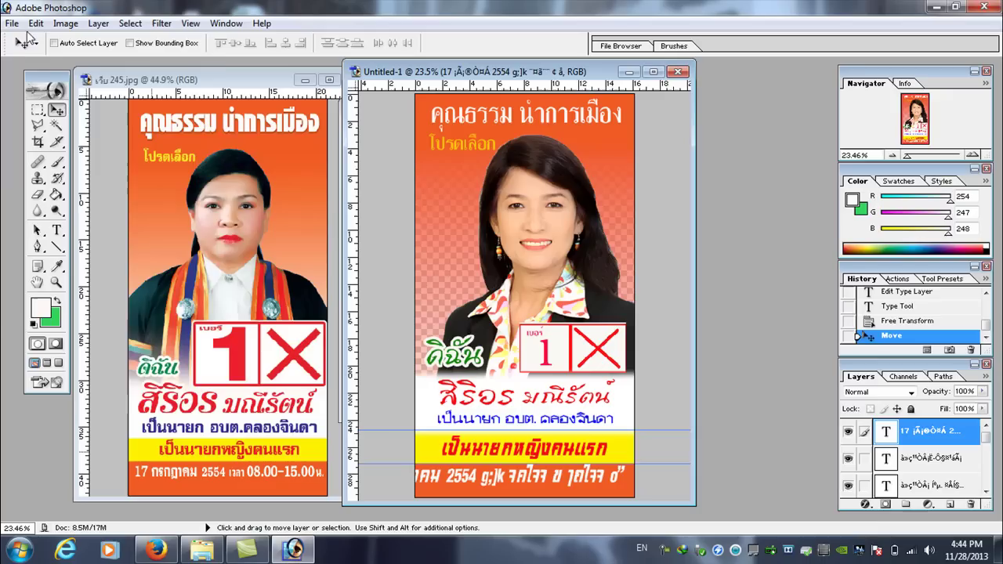
- Shrink the date line further from its right to about 61% width and move it onto the orange band
left_click(36, 22)
mouse_move(192, 313)
left_click(259, 334)
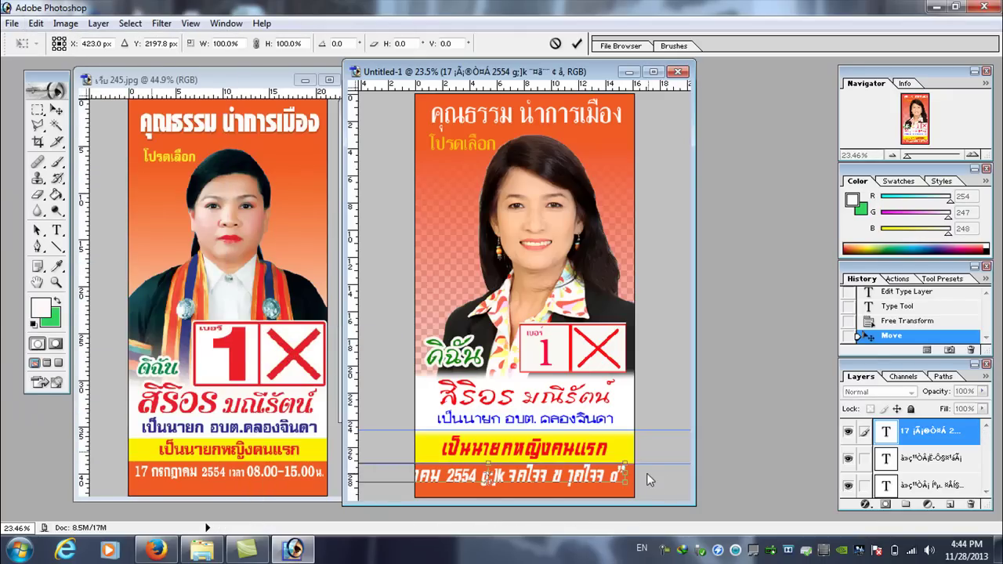
left_click_drag(632, 473, 521, 474)
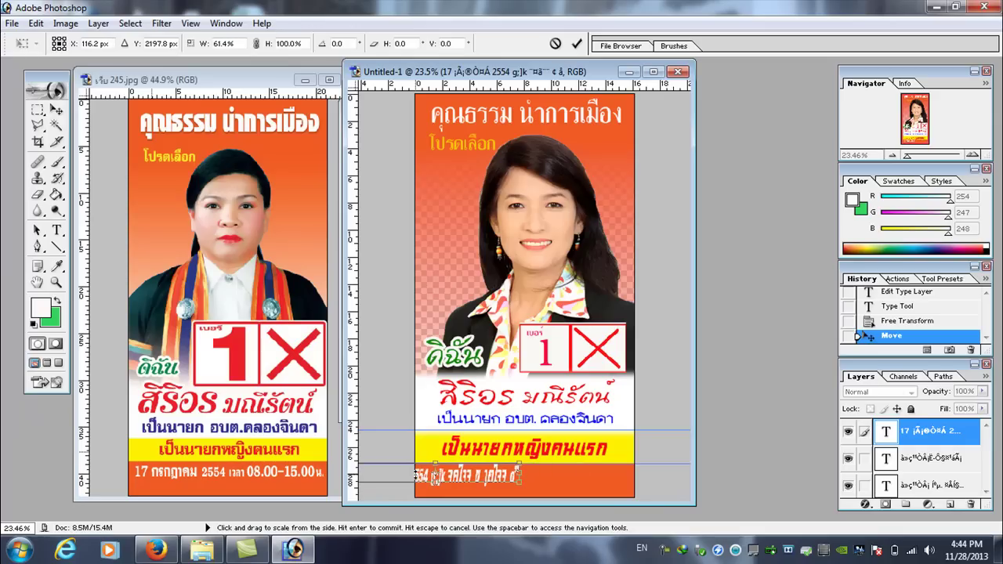
left_click(55, 110)
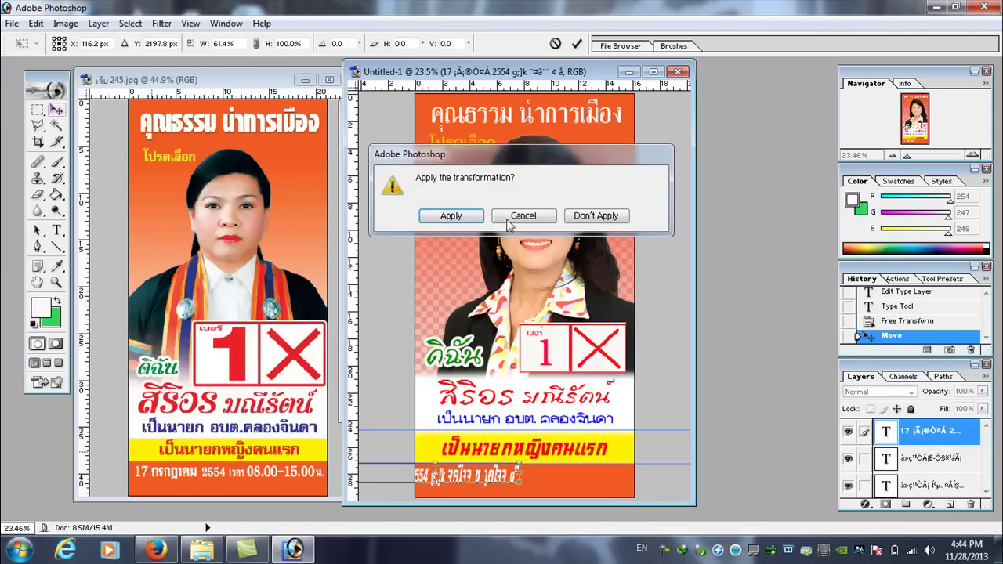
left_click(466, 219)
left_click_drag(440, 481, 518, 479)
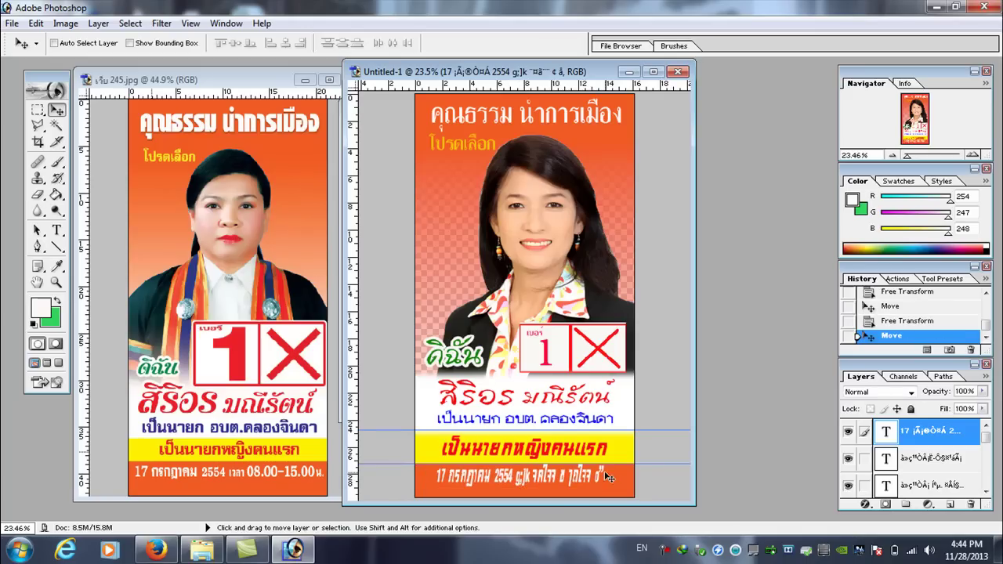
- Replace the garbled end of the date line with Thai text so it reads '08.00 - 15.00 น.'
left_click(57, 229)
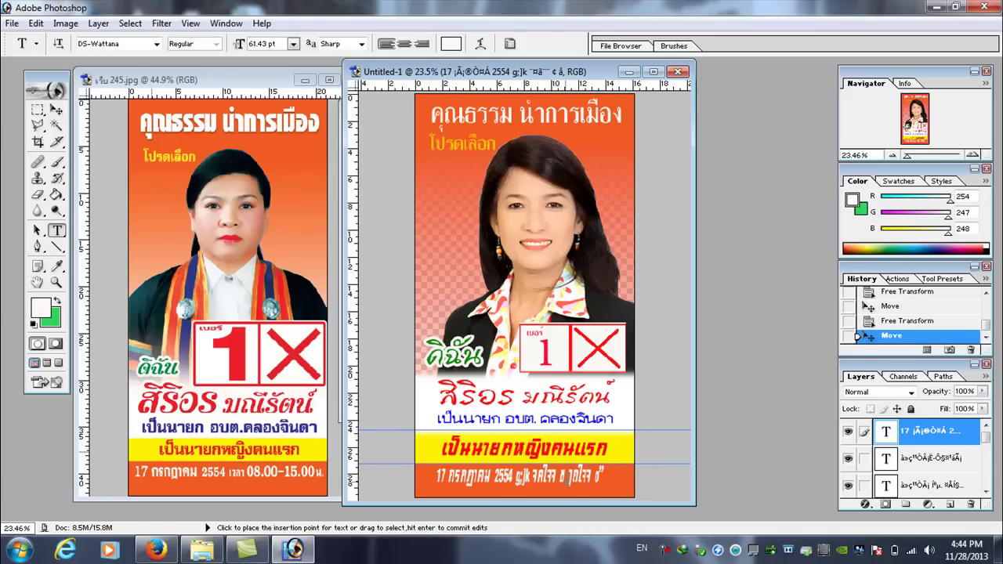
left_click(608, 474)
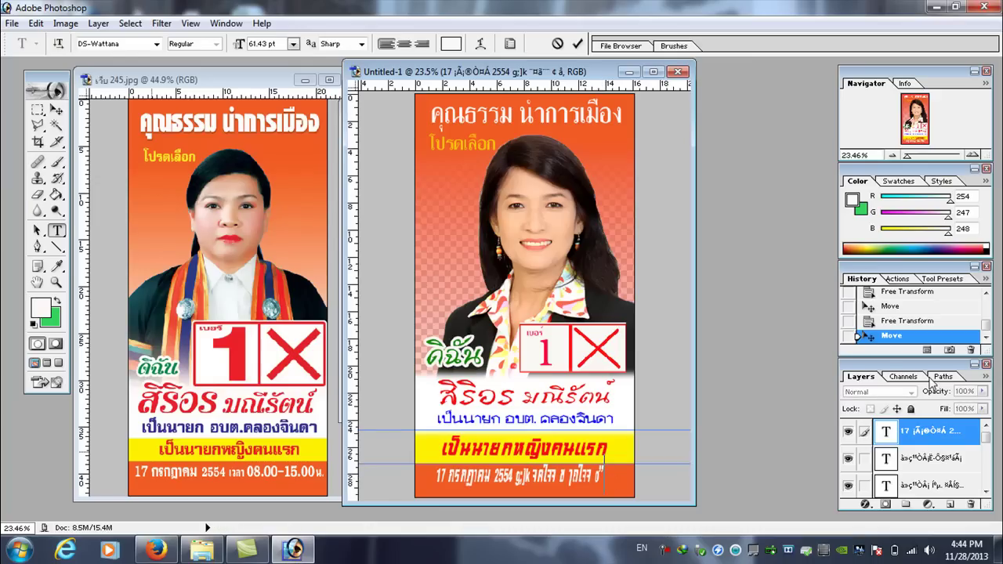
key("BackSpace")
key("BackSpace")
key("BackSpace")
key("BackSpace")
key("BackSpace")
key("BackSpace")
key("BackSpace")
key("BackSpace")
key("BackSpace")
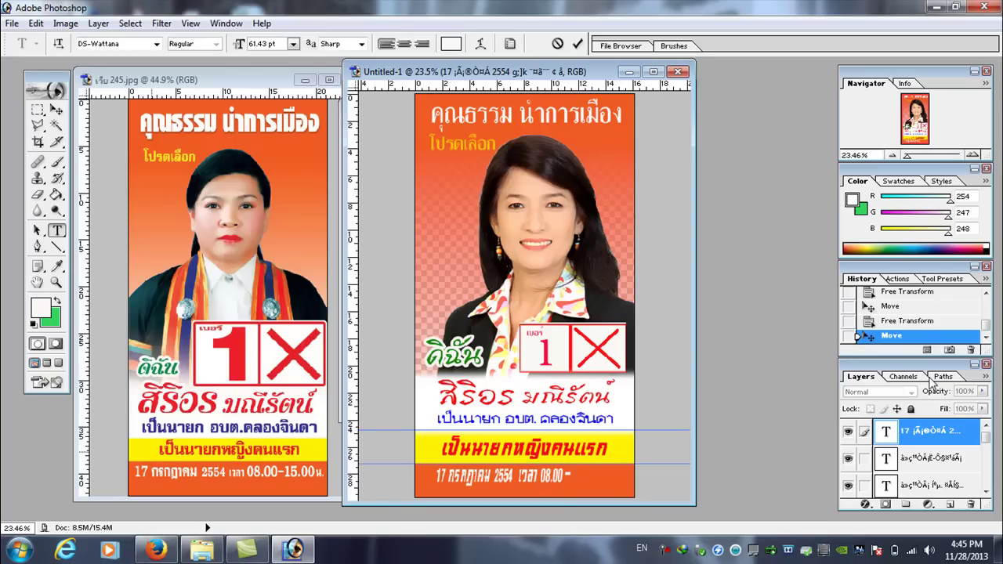
key("alt+shift")
type("ๅถ")
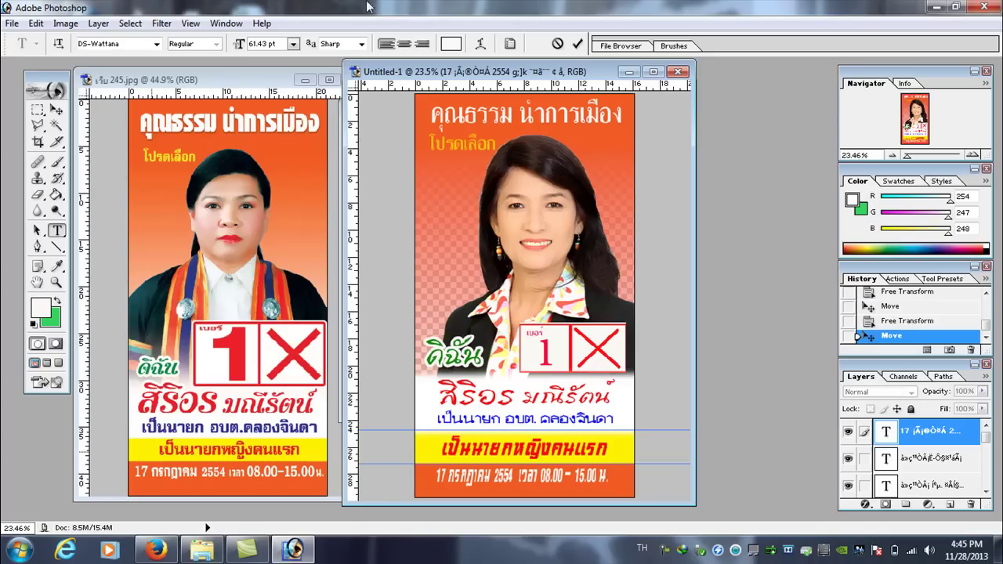
- Stretch the date line taller and about 116% wider, then nudge it slightly down
left_click(35, 23)
mouse_move(111, 317)
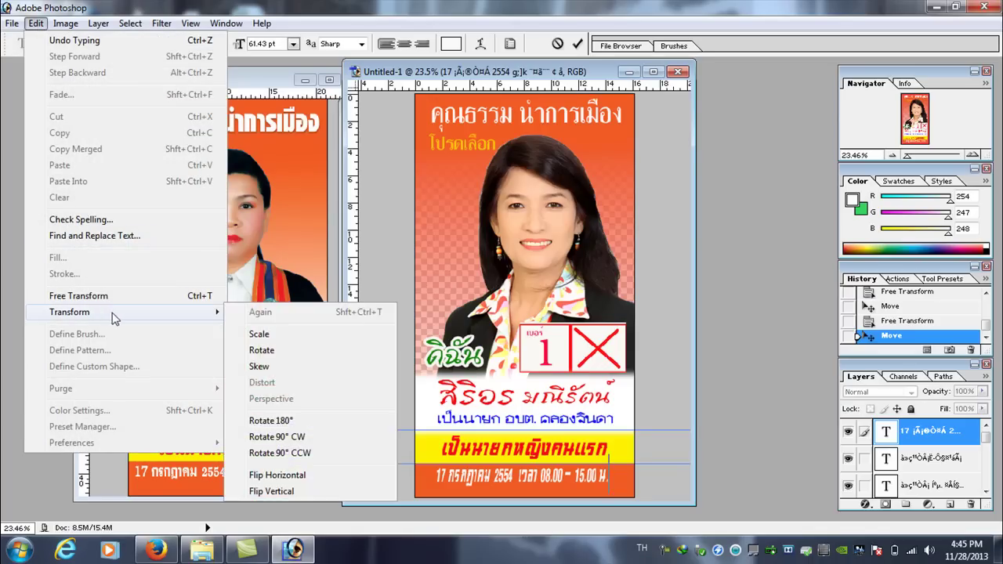
left_click(259, 334)
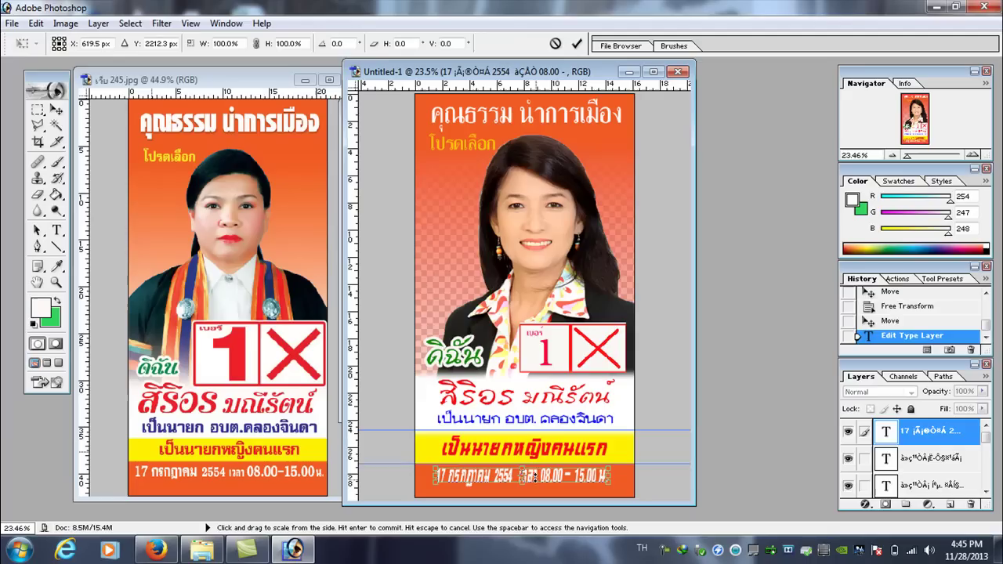
left_click_drag(522, 482, 522, 488)
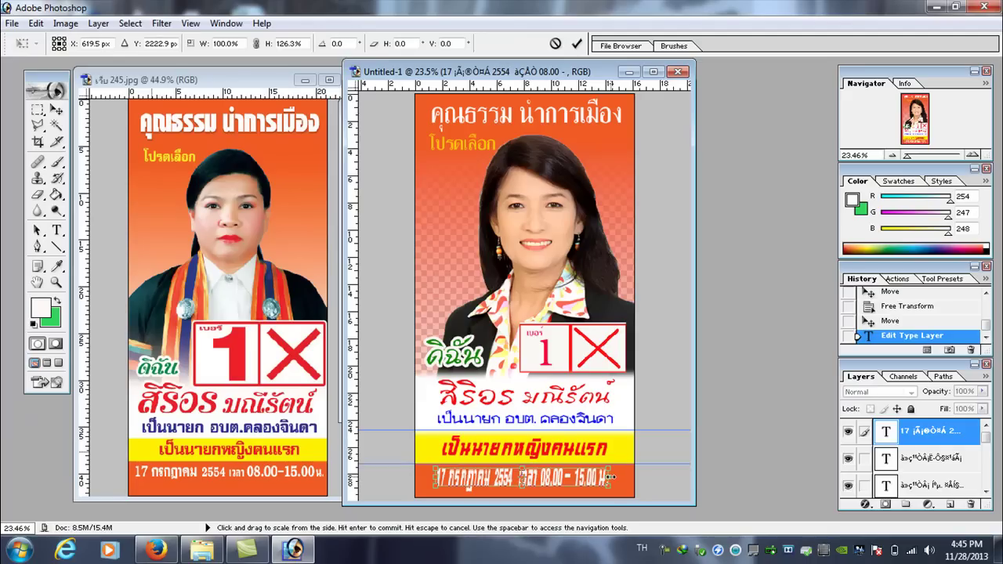
left_click_drag(610, 476, 623, 479)
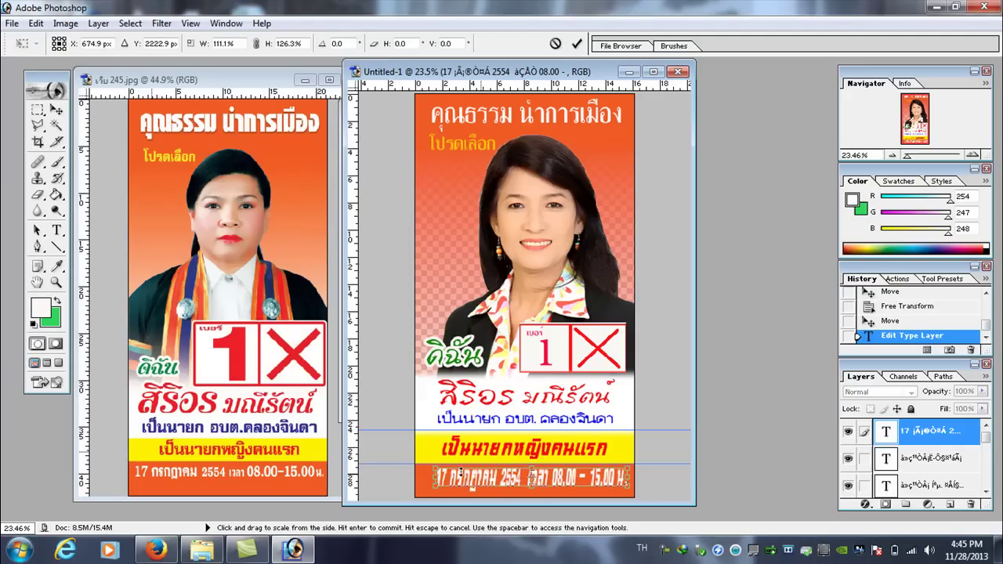
left_click_drag(435, 477, 426, 477)
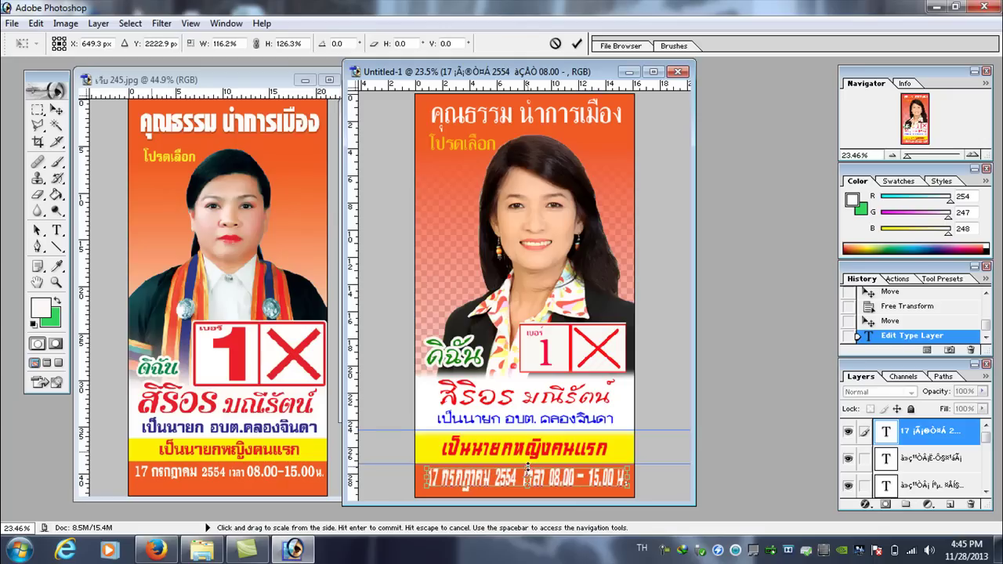
key("Return")
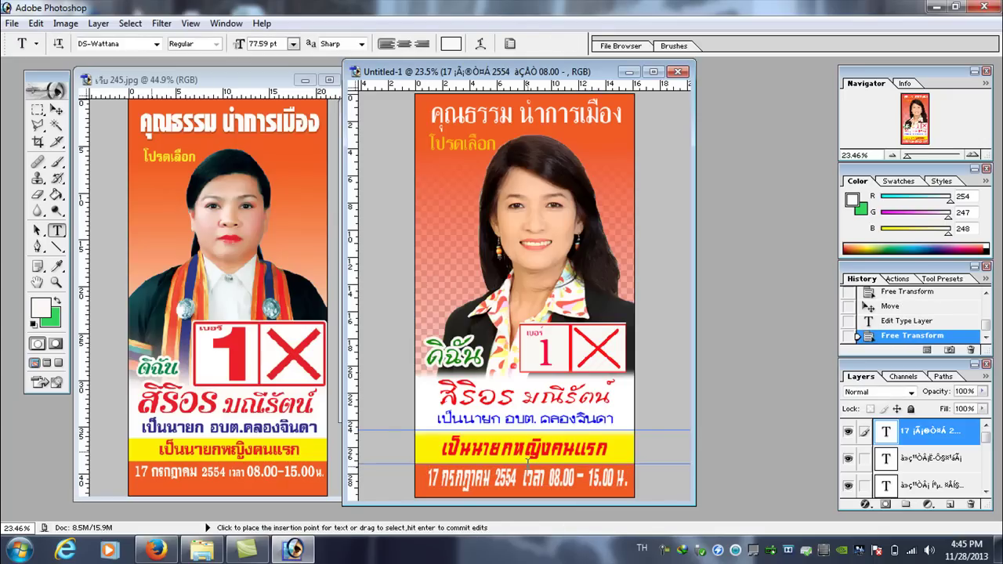
key("ctrl+Down")
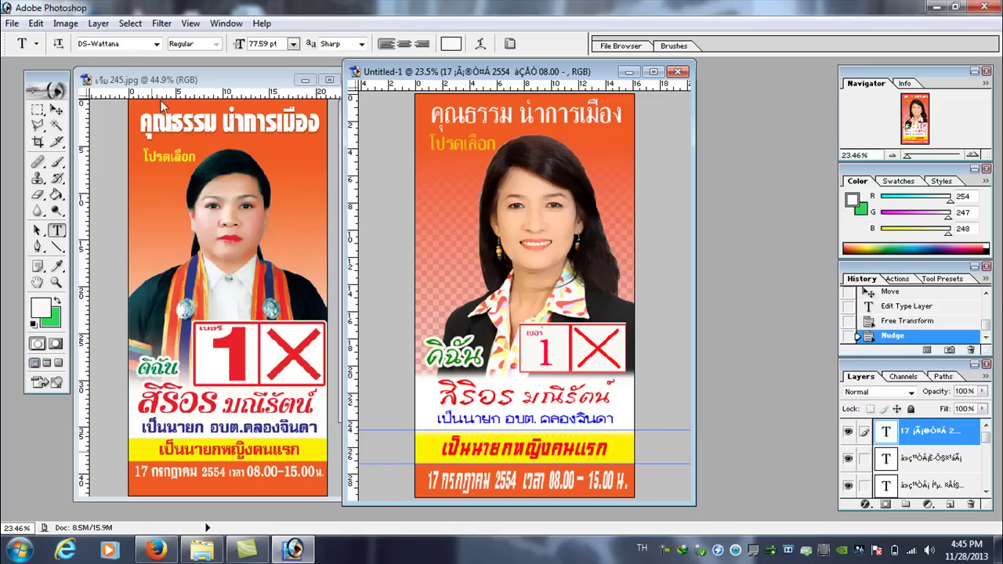
- Change the headline 'คุณธรรม นำการเมือง' font to the bolder DS-Erawan
left_click(57, 233)
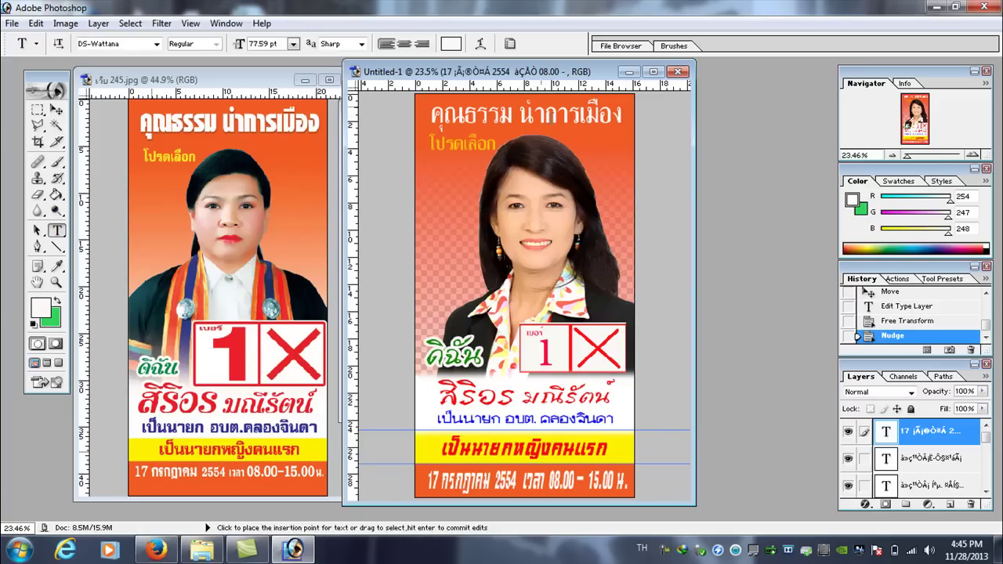
left_click_drag(619, 113, 430, 114)
left_click(125, 44)
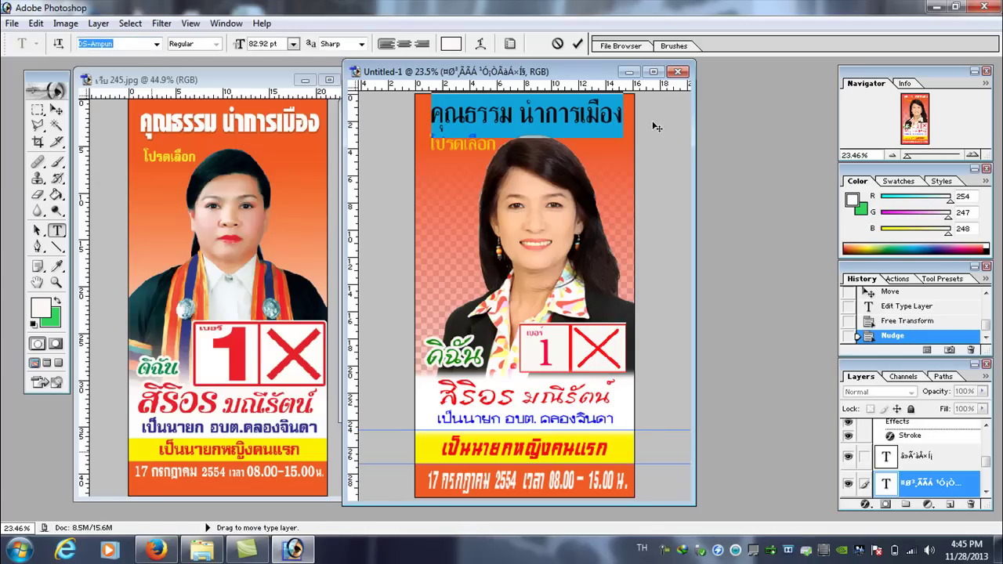
key("Up")
key("Down")
key("Down")
key("Down")
key("Down")
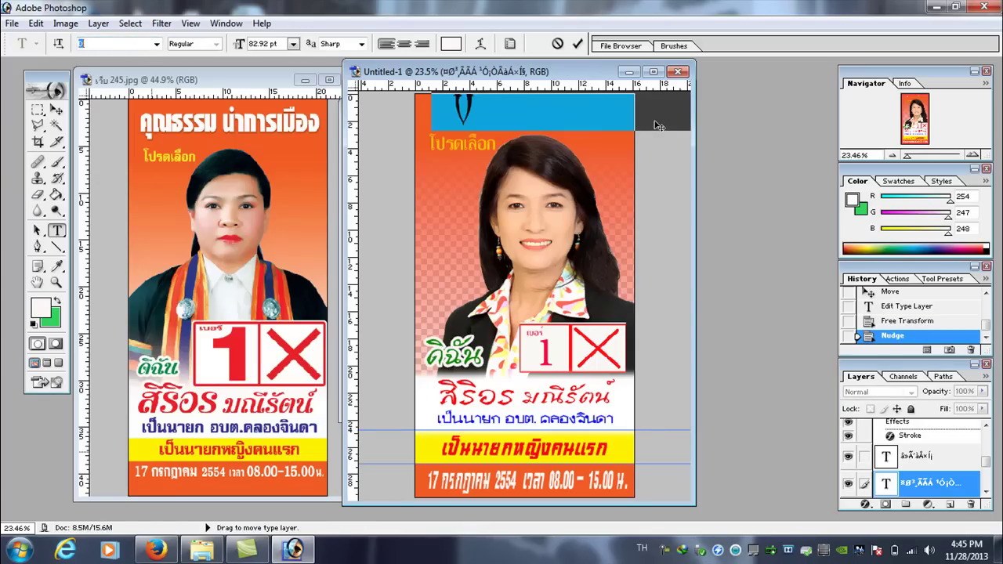
key("Down")
key("Down")
key("Down")
key("Down")
key("Down")
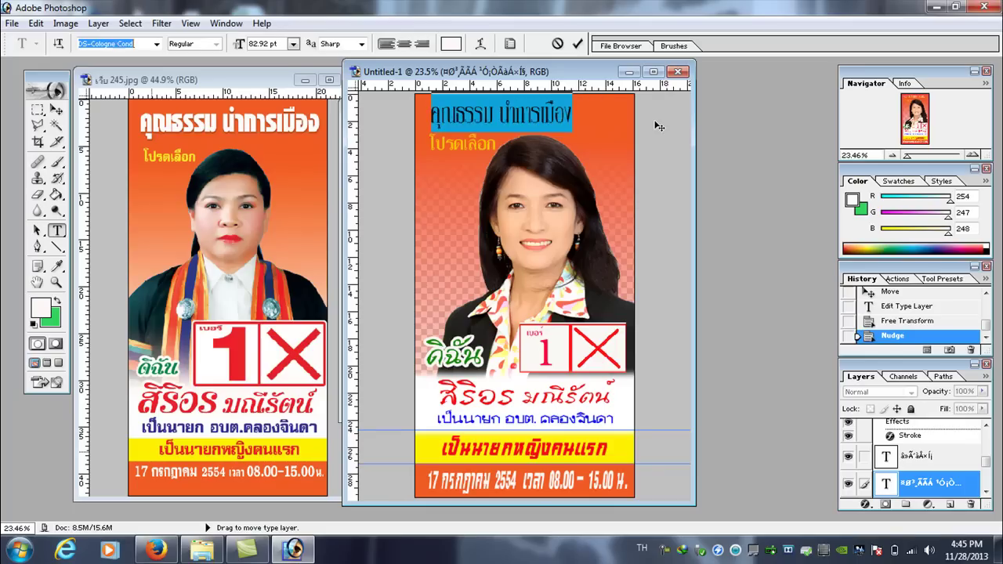
key("Down")
key("Down")
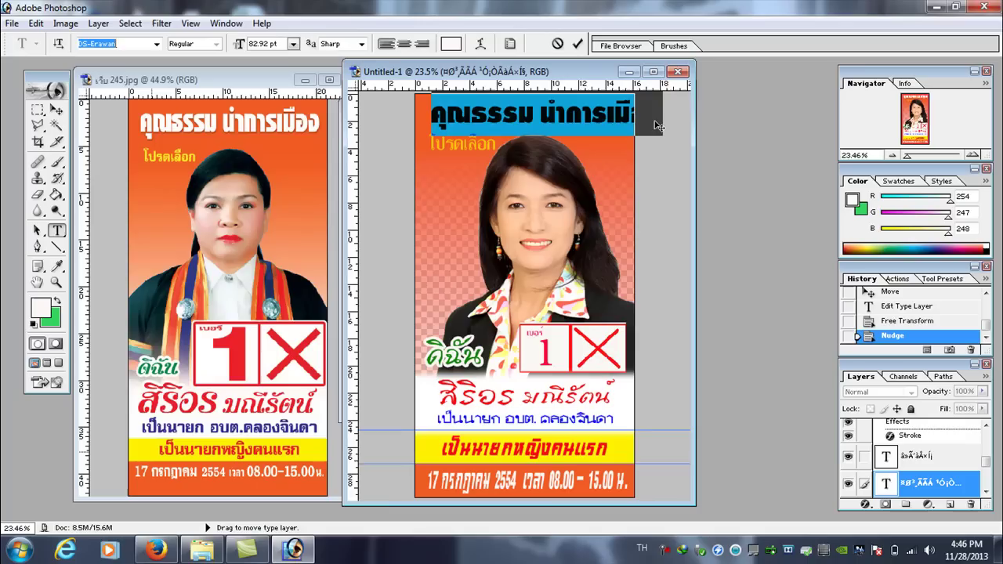
- Squeeze the headline to about 82.5% width so it fits across the poster top
left_click(36, 23)
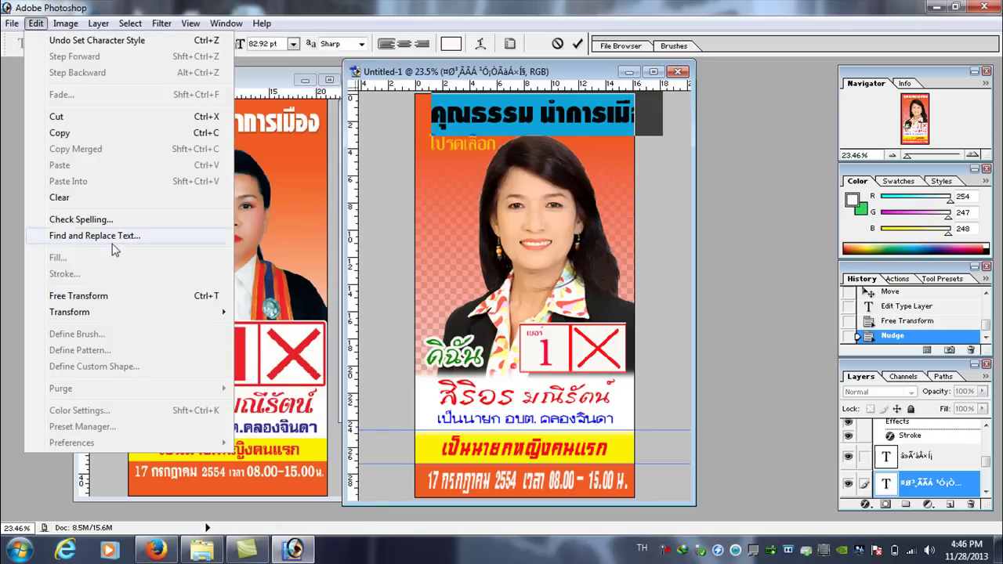
mouse_move(201, 314)
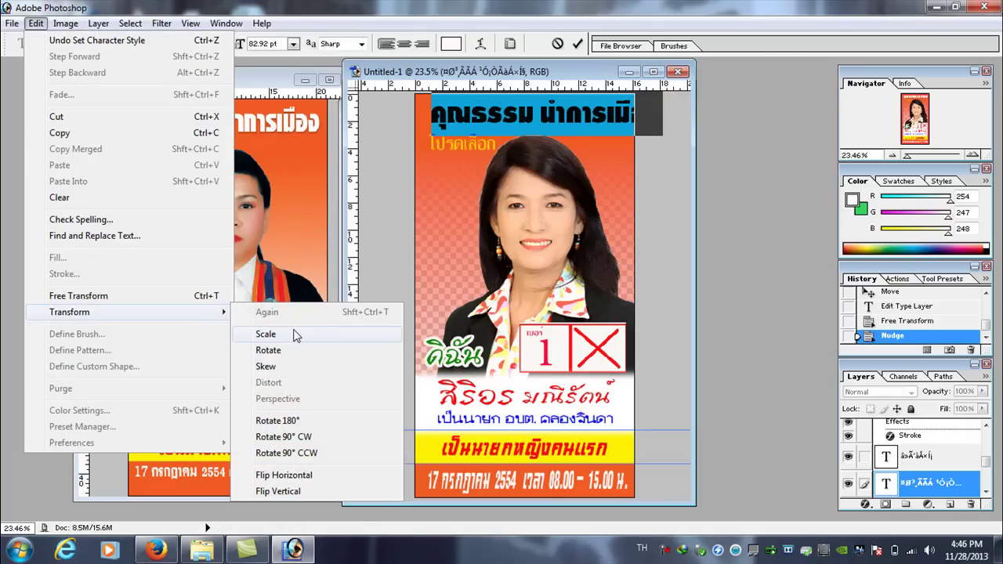
left_click(290, 333)
left_click_drag(662, 112, 624, 111)
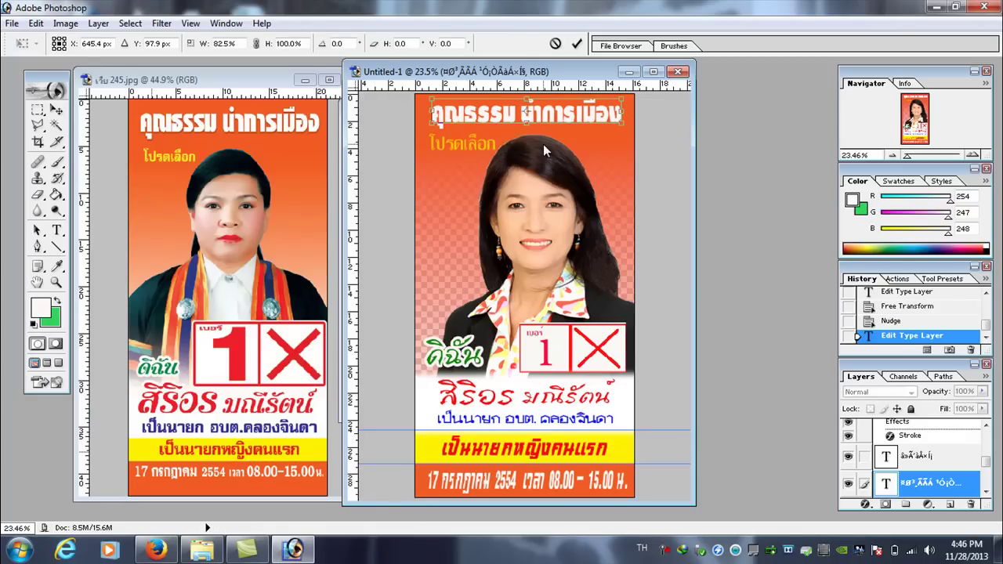
key("Return")
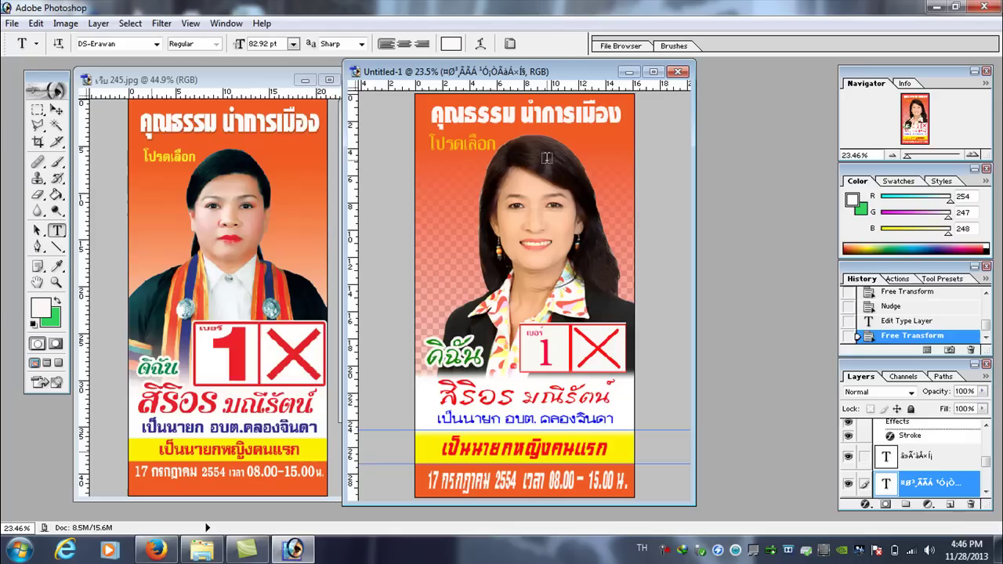
- Add a 75% opacity drop shadow to the headline: distance 14 px, spread 11%, size 7 px
left_click(868, 505)
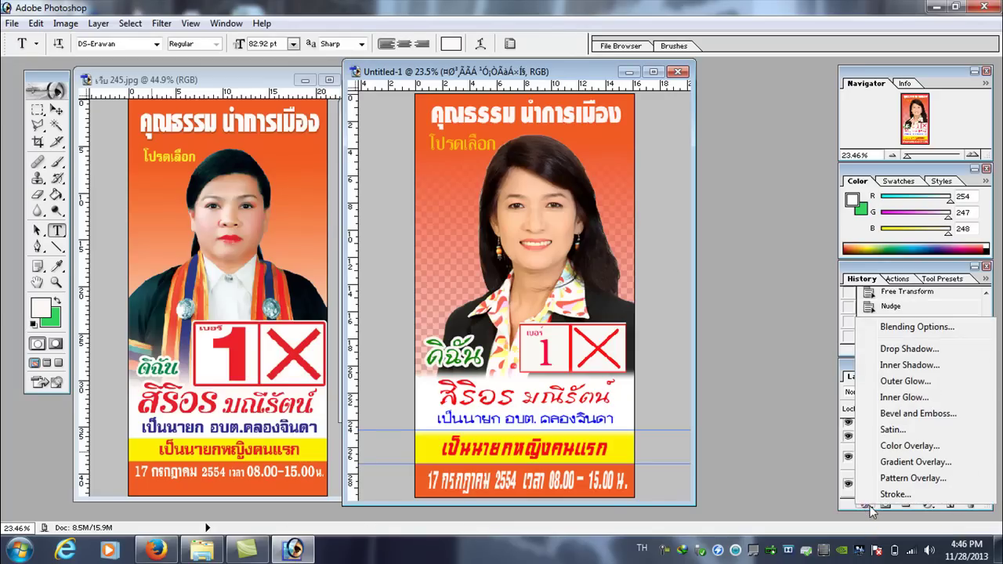
left_click(909, 349)
left_click_drag(666, 107, 441, 215)
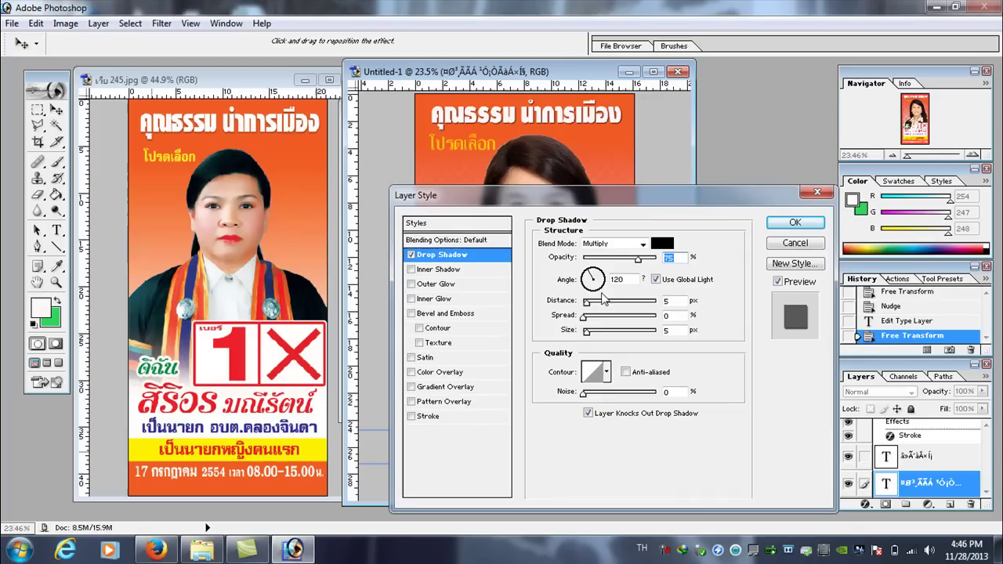
left_click_drag(589, 303, 592, 317)
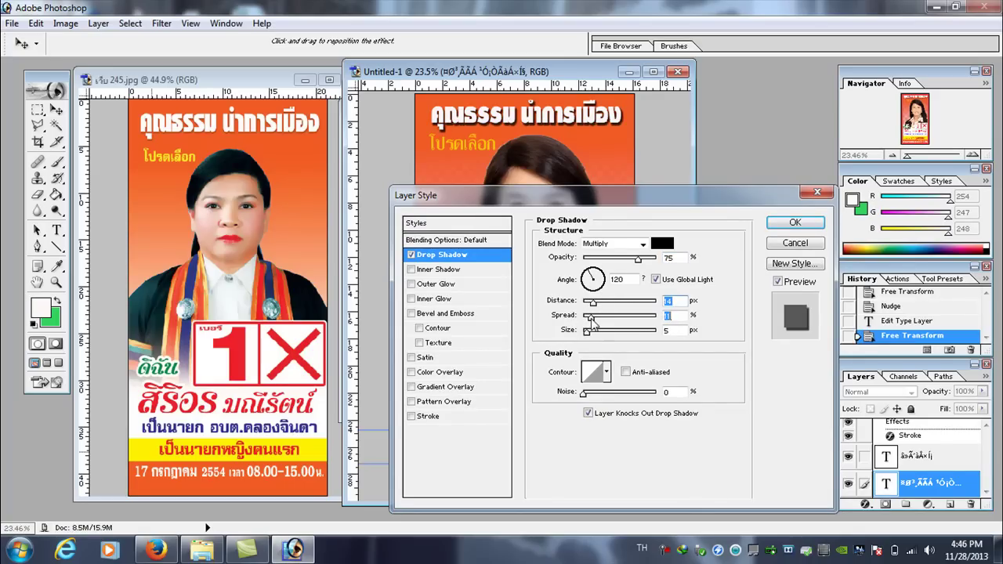
left_click(794, 223)
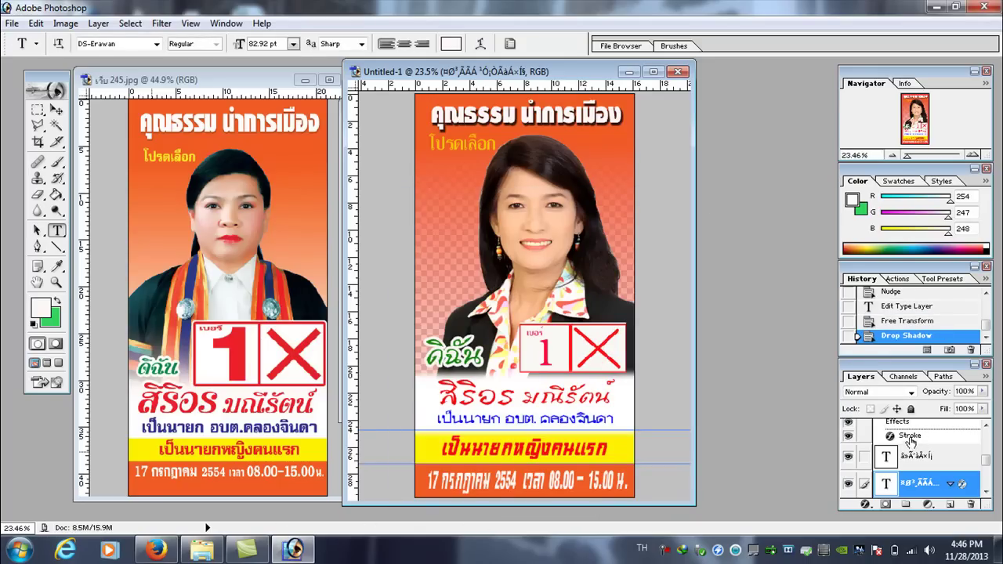
- Select the orange โปรดเลือก text layer and apply a drop shadow with adjusted distance and spread
left_click(56, 110)
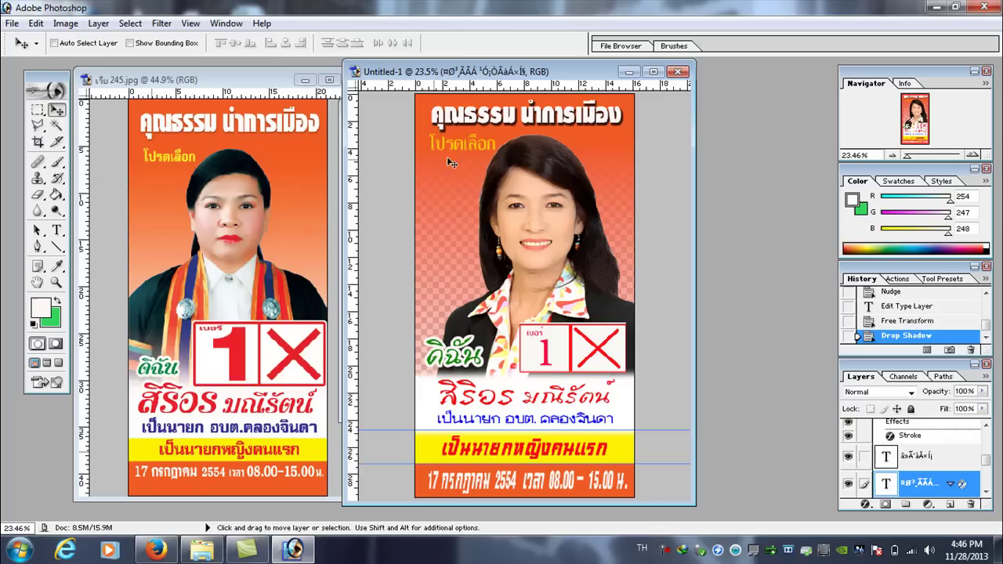
right_click(457, 147)
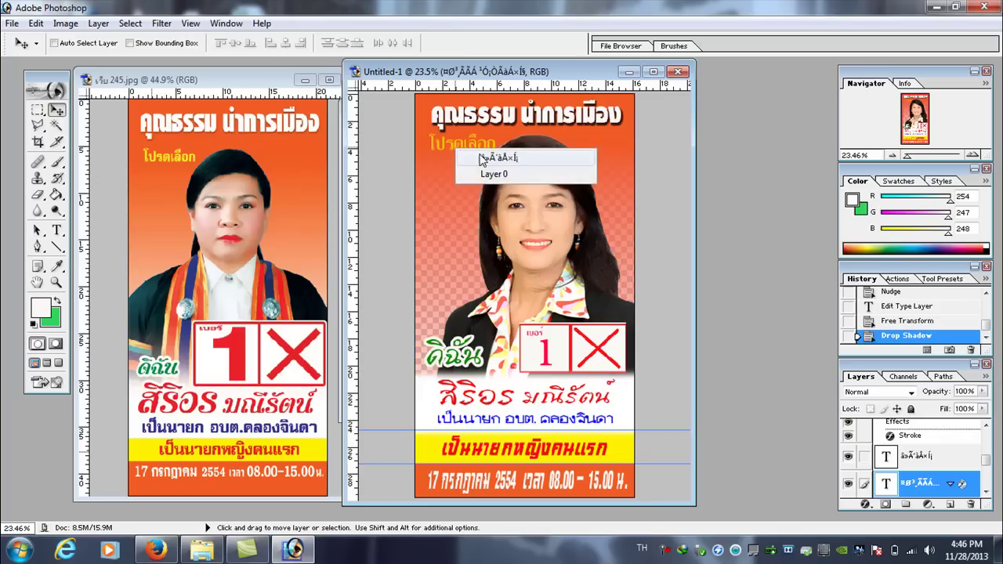
left_click(480, 160)
left_click(866, 504)
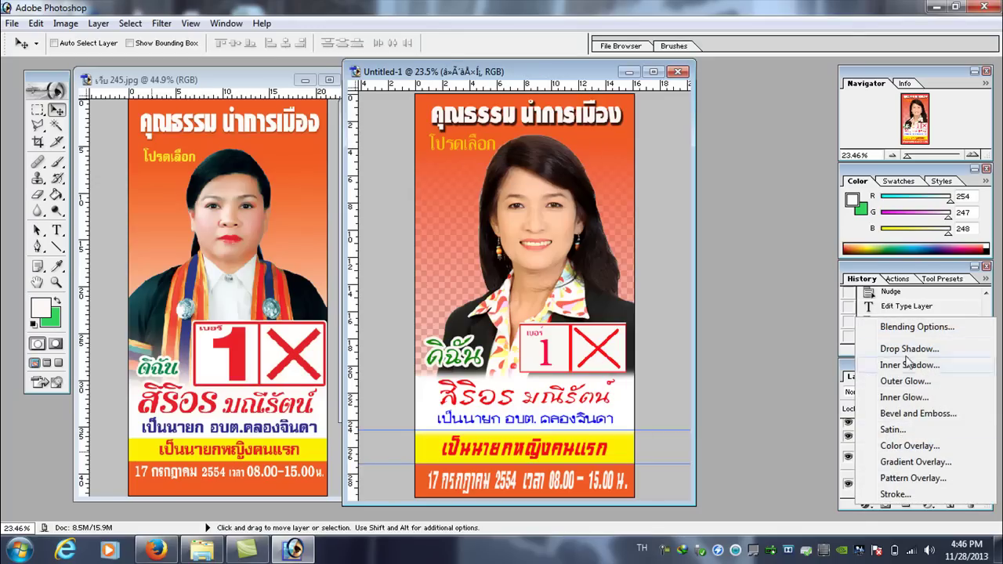
left_click(908, 349)
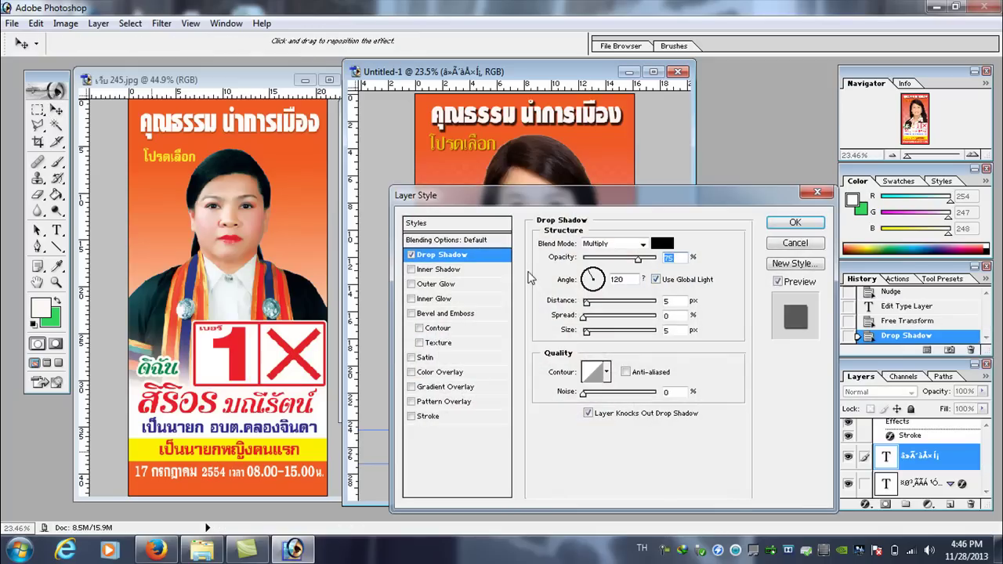
mouse_move(588, 311)
left_mouse_down()
mouse_move(598, 311)
mouse_move(592, 318)
left_mouse_up()
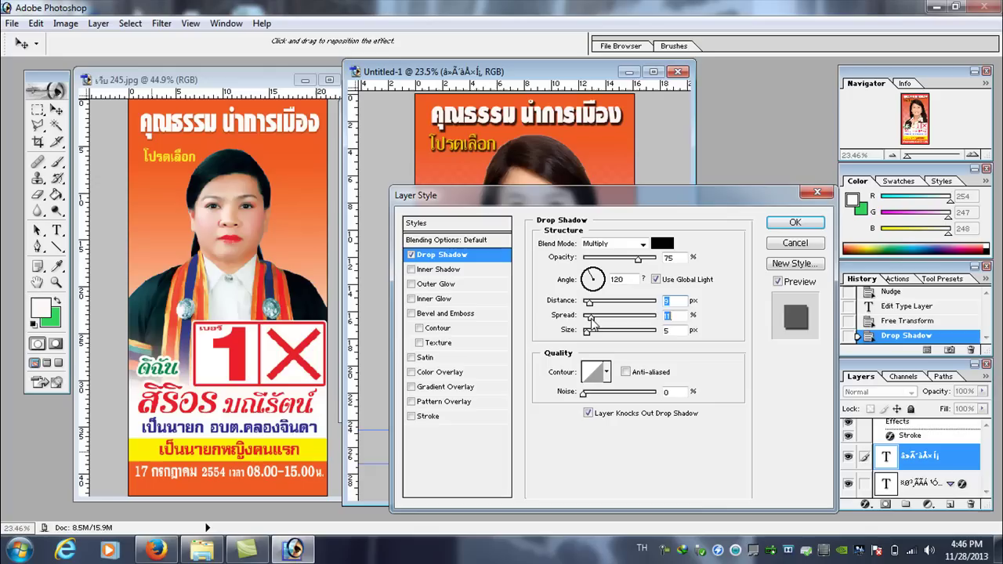
left_click(793, 223)
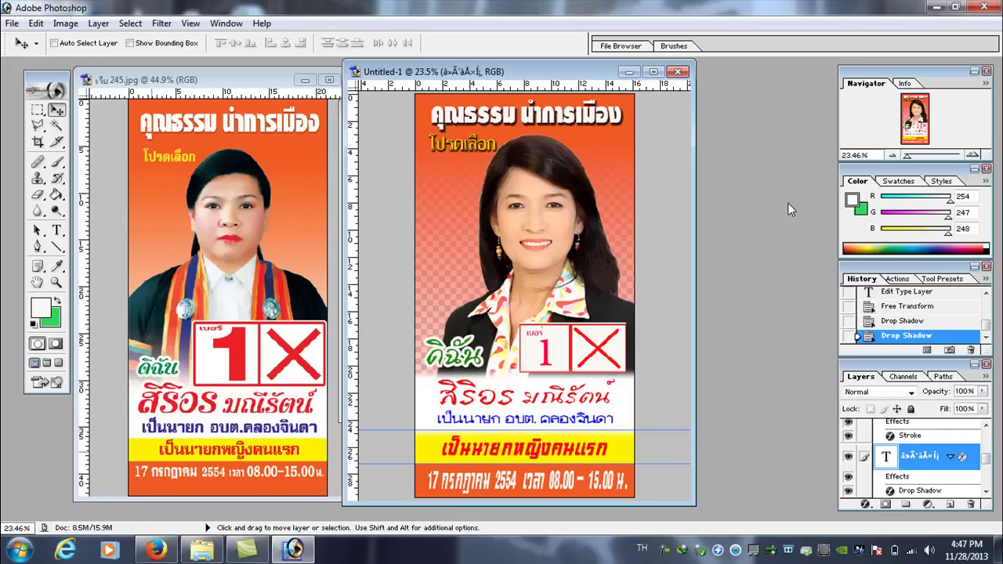
- Save the poster as Untitled-1.psd in Photoshop format on the Desktop
left_click(12, 24)
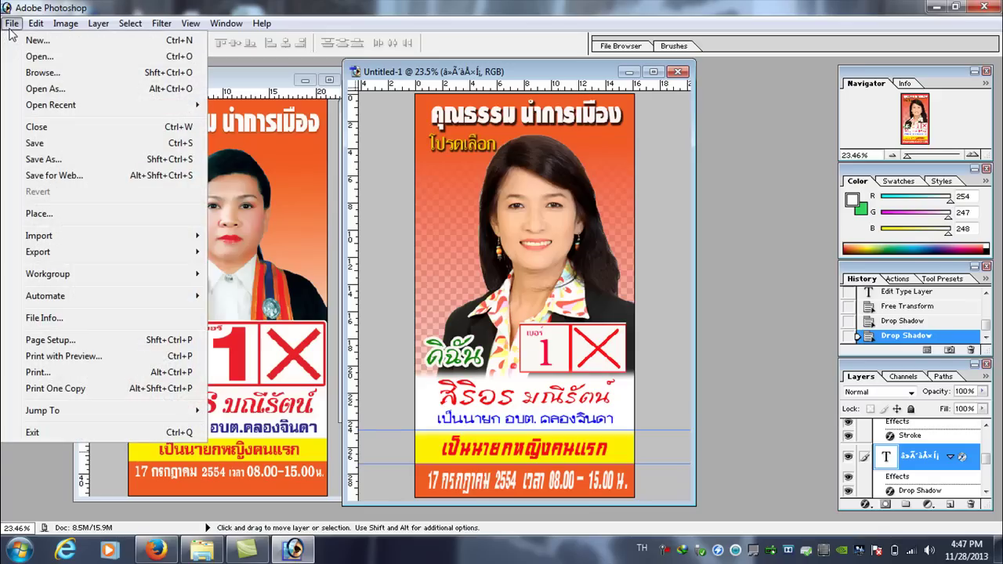
left_click(69, 148)
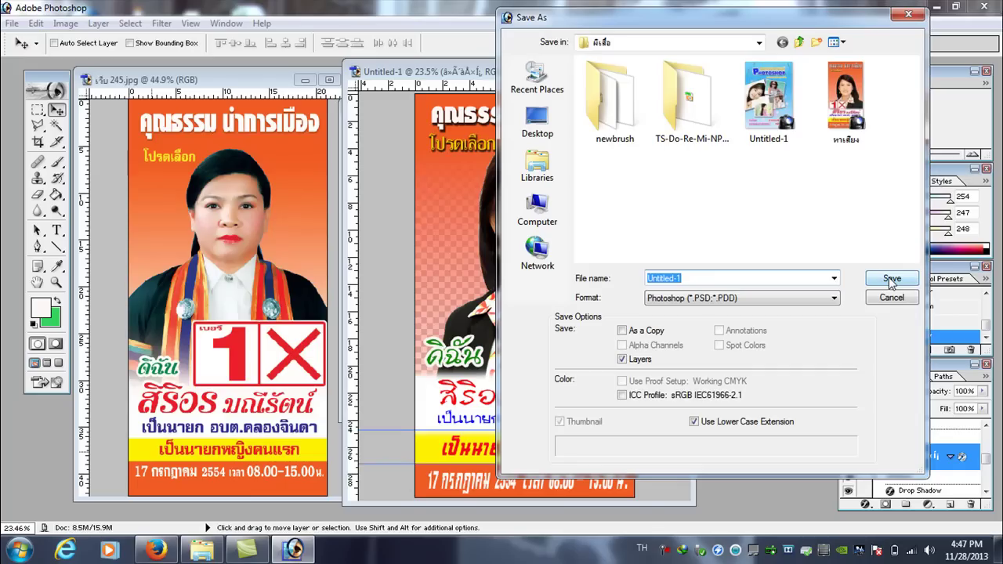
left_click(759, 42)
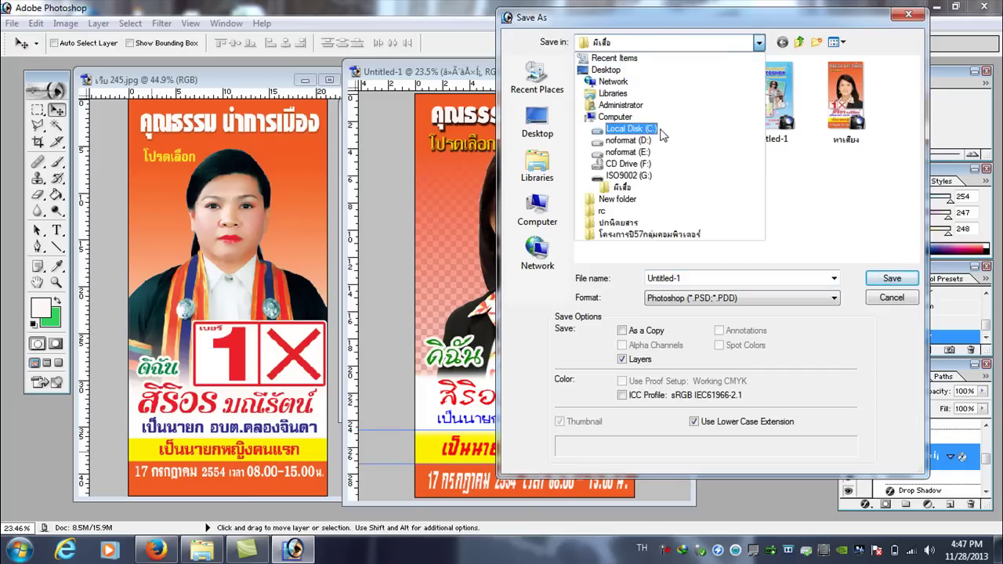
left_click(614, 93)
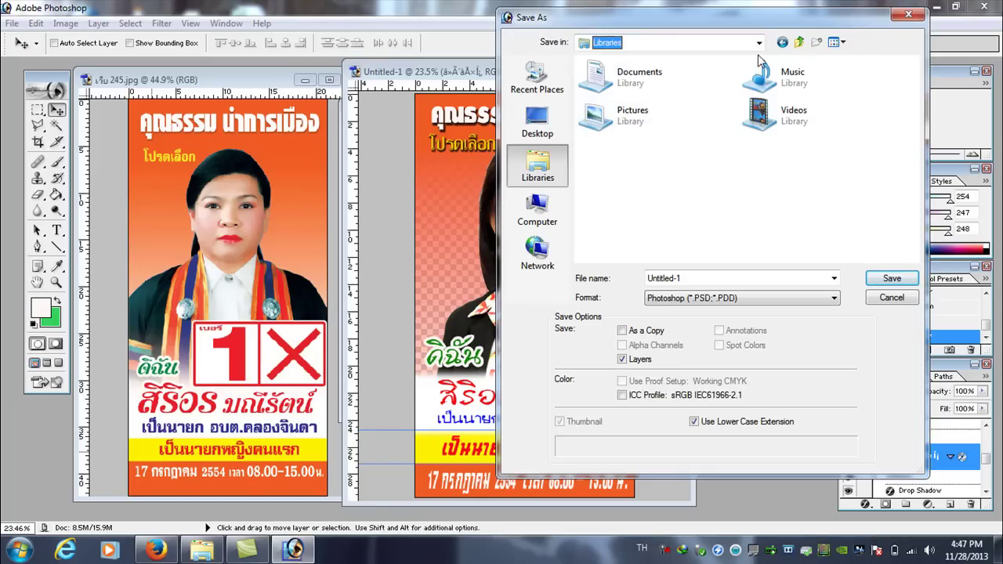
left_click(799, 41)
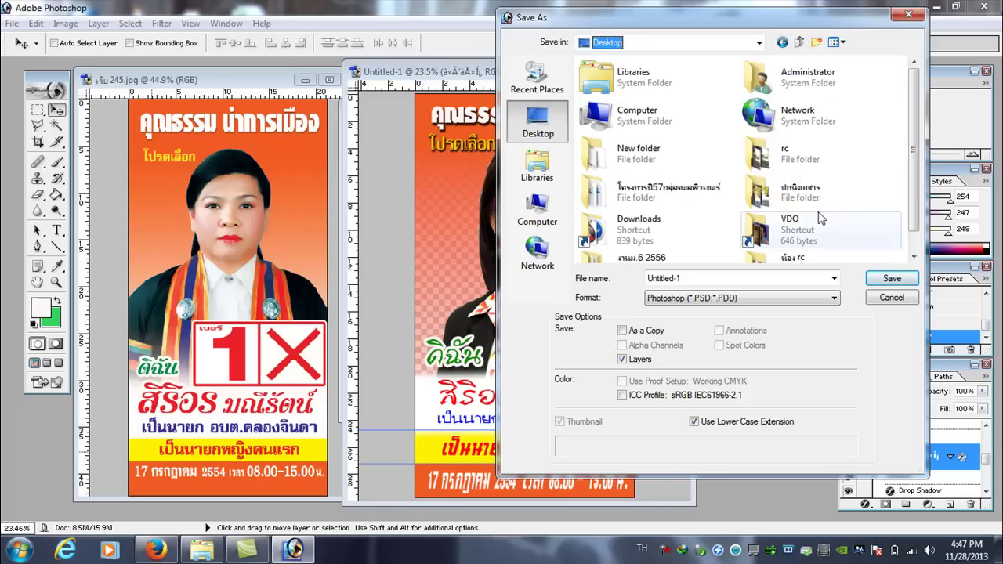
left_click(890, 279)
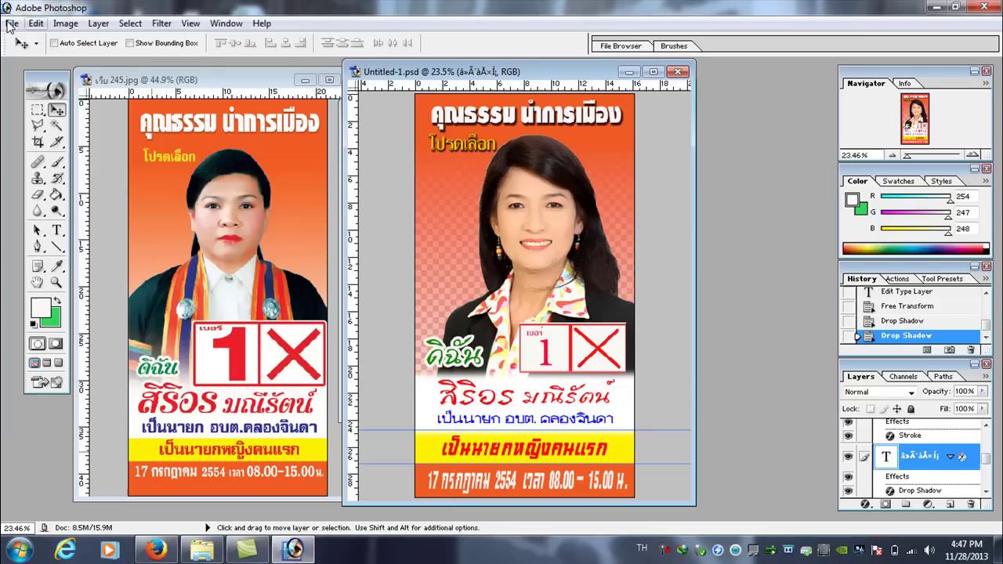
- Save a JPEG copy named 'Untitled-1 copy.jpg' to the Desktop with default JPEG options
left_click(12, 24)
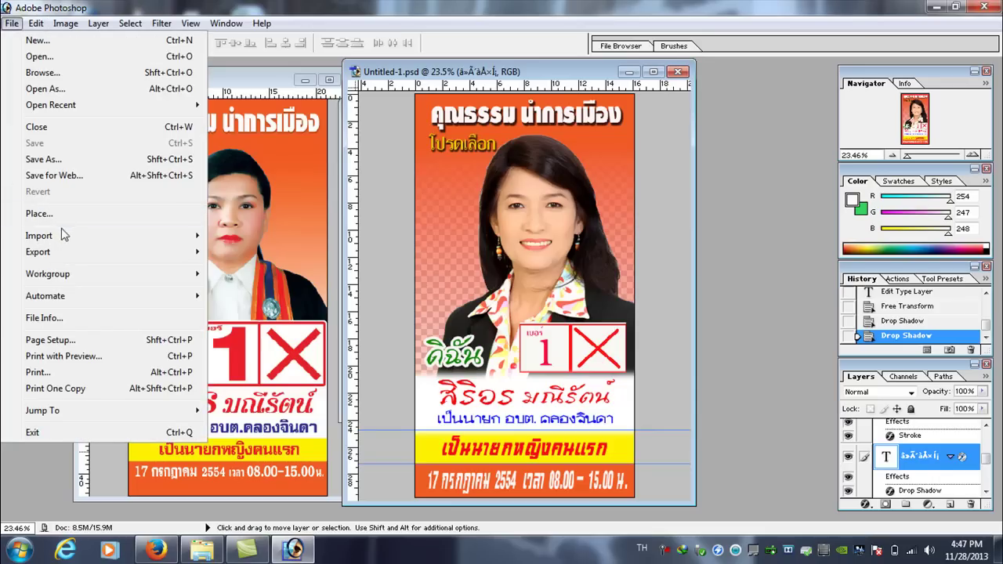
left_click(68, 162)
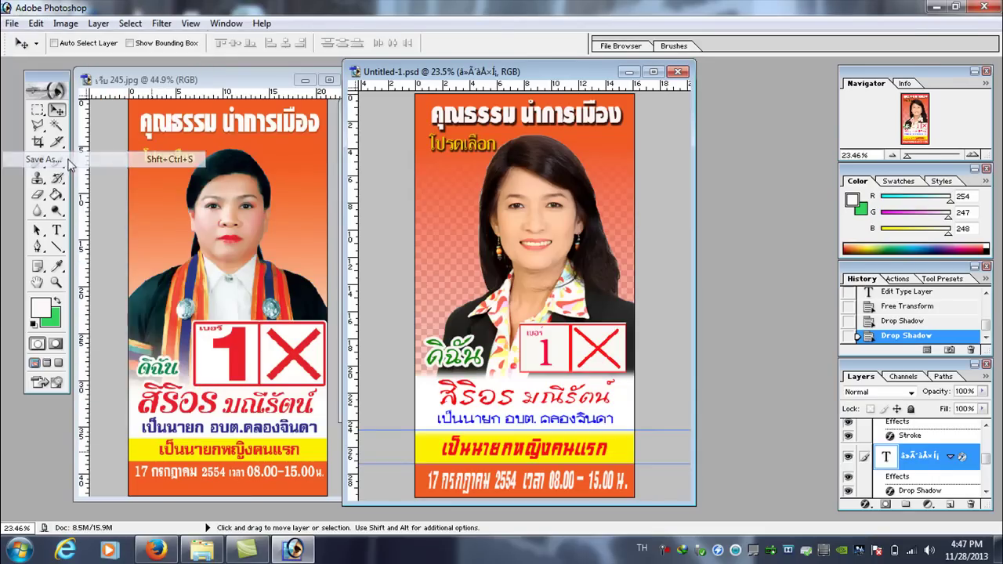
left_click(768, 301)
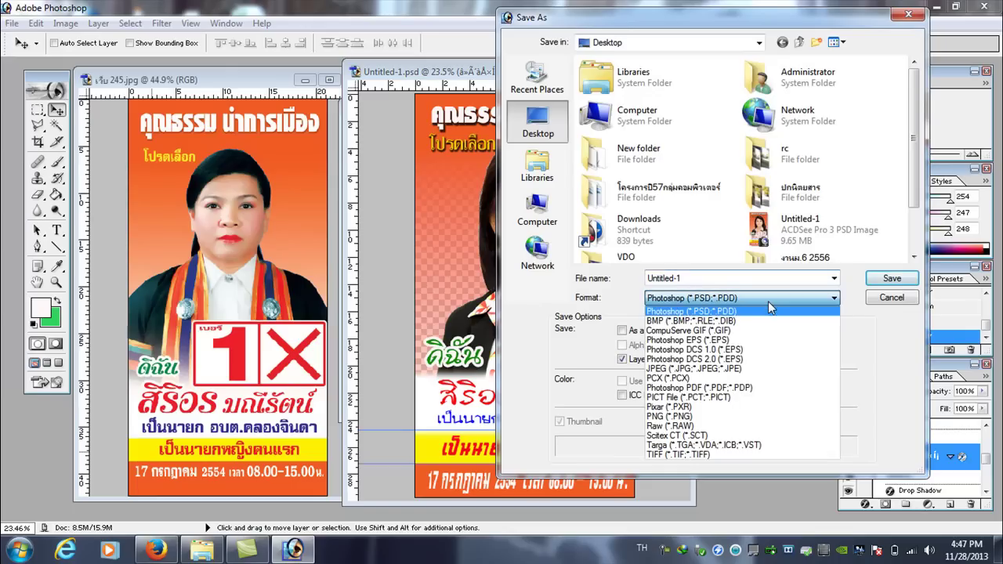
left_click(753, 370)
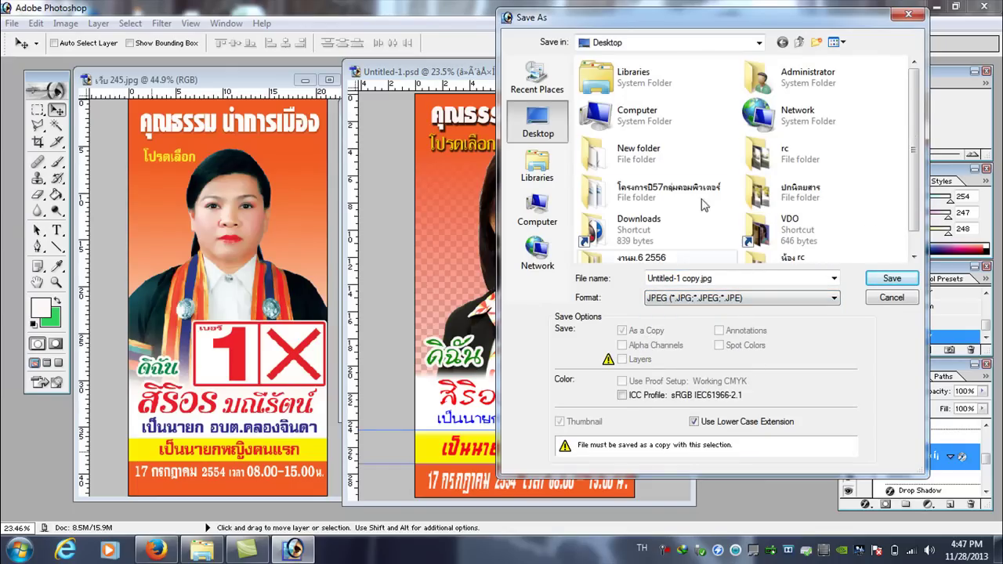
double_click(719, 280)
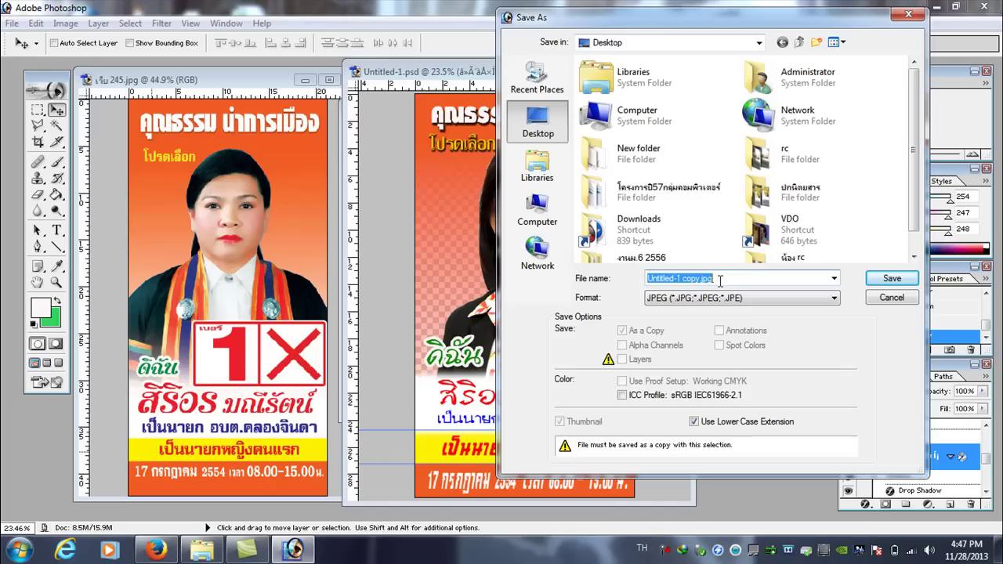
left_click(892, 279)
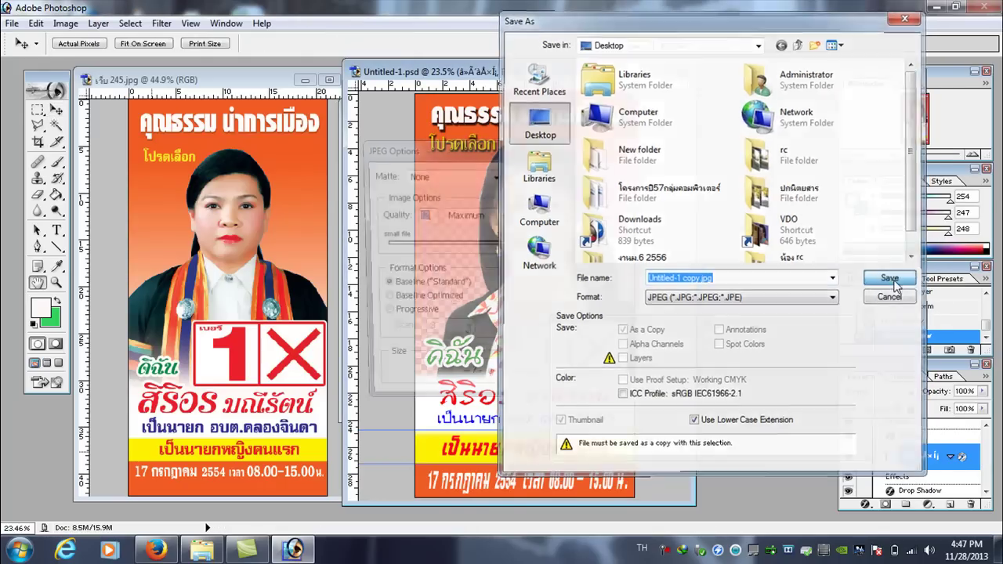
left_click(607, 174)
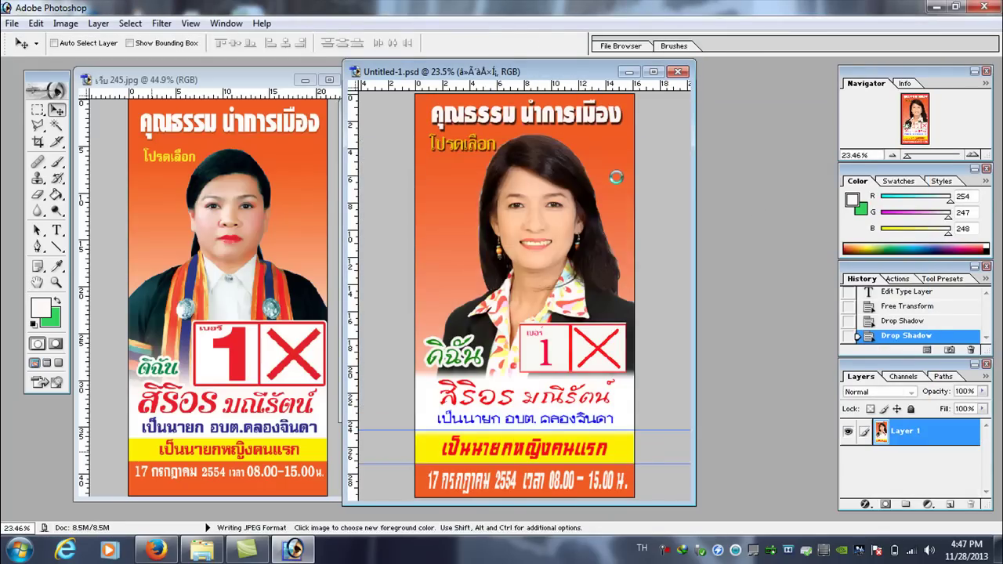
left_click(938, 7)
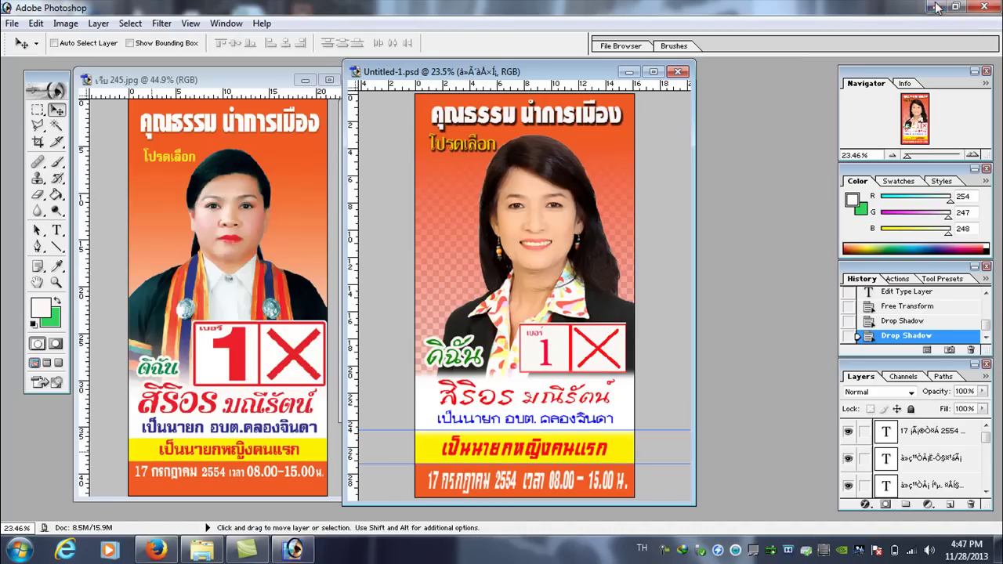
double_click(306, 48)
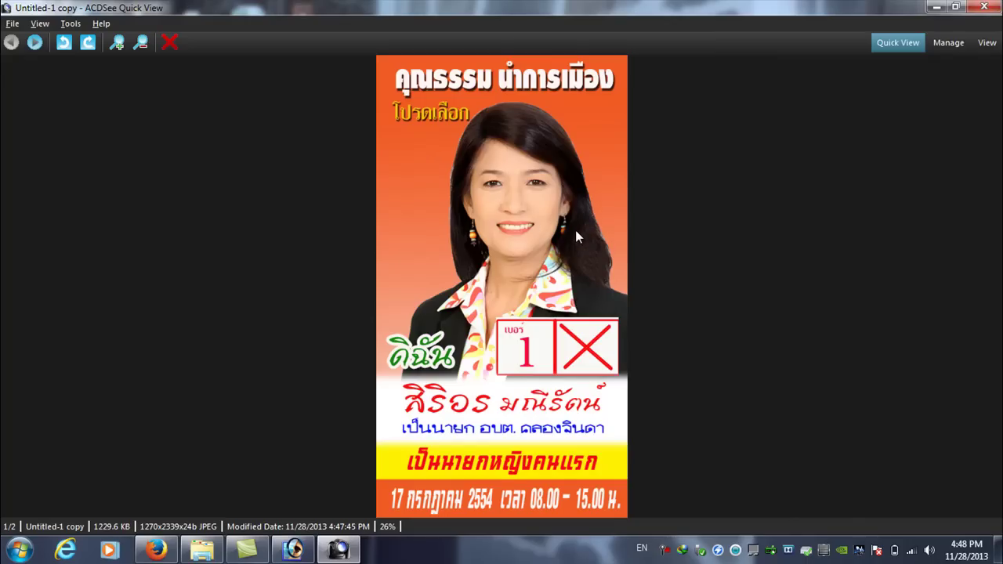
left_click(300, 551)
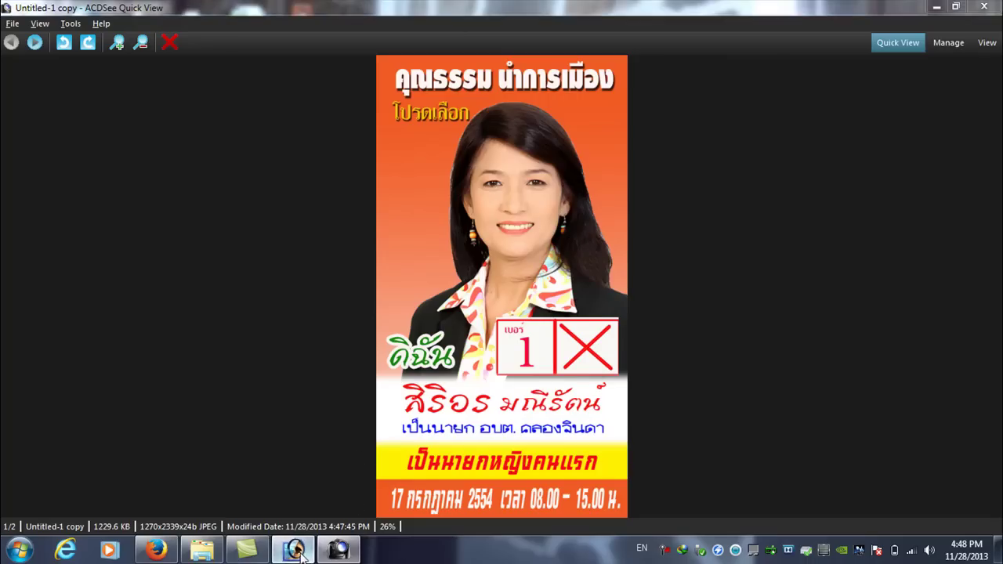